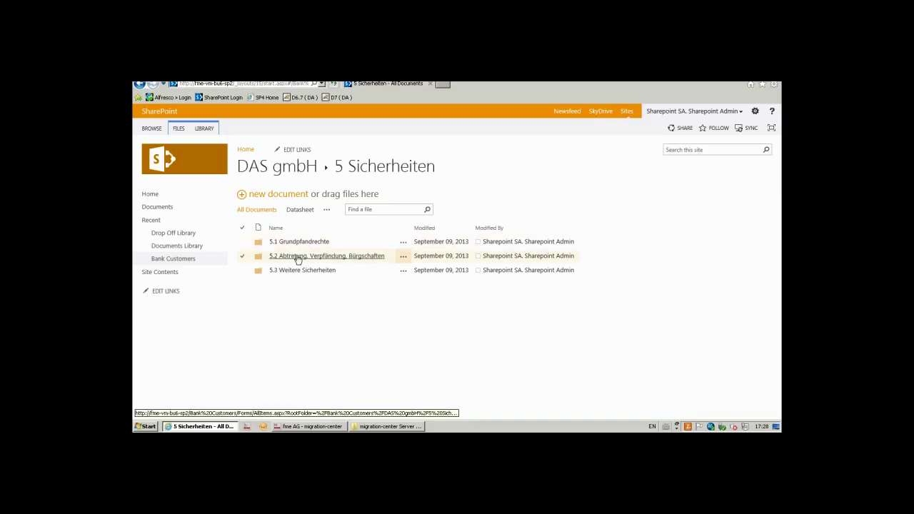
- Show the Bank Customers library in SharePoint, then minimise the browser window
{"action": "left_click", "coordinate": [191, 260]}
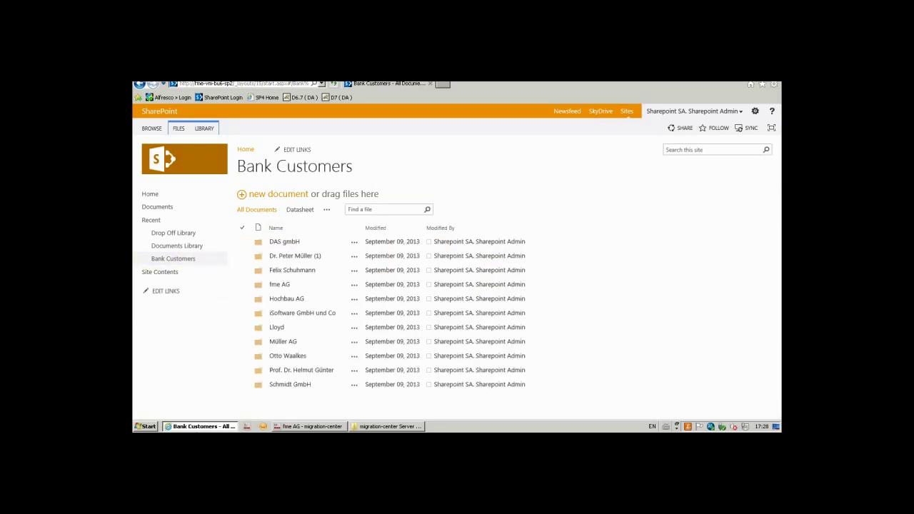
{"action": "left_click", "coordinate": [202, 427]}
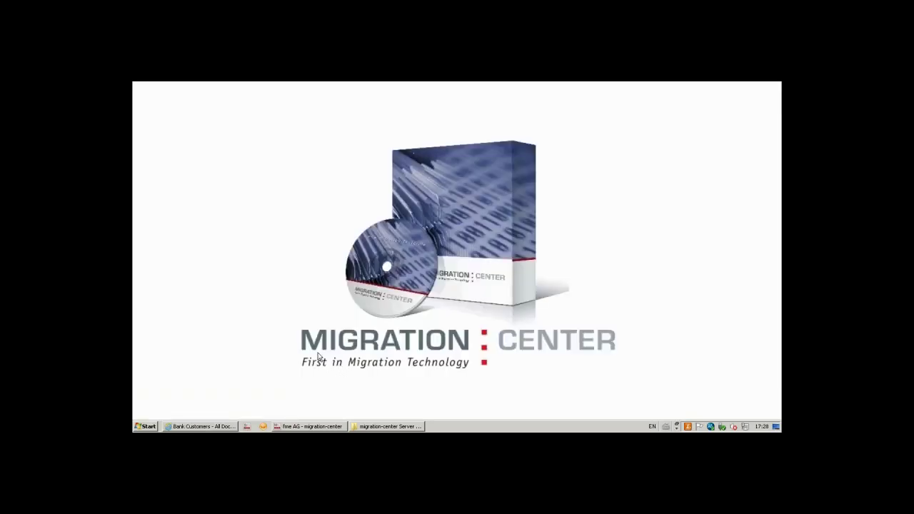
- Restore migration-center, inspect jobservers fme-vm-buti-en, fme-vm-bu6-sp2 and the unavailable one, then close the list
{"action": "left_click", "coordinate": [312, 426]}
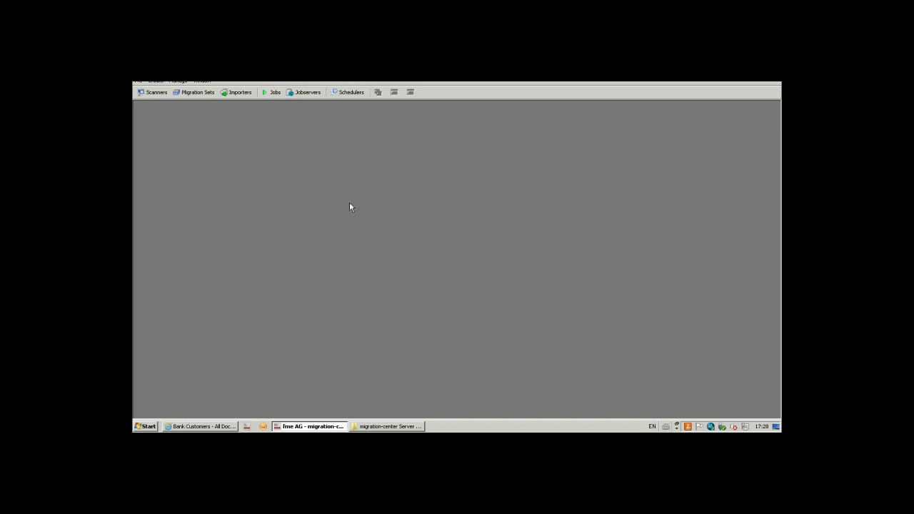
{"action": "left_click", "coordinate": [308, 95]}
{"action": "left_click", "coordinate": [300, 97]}
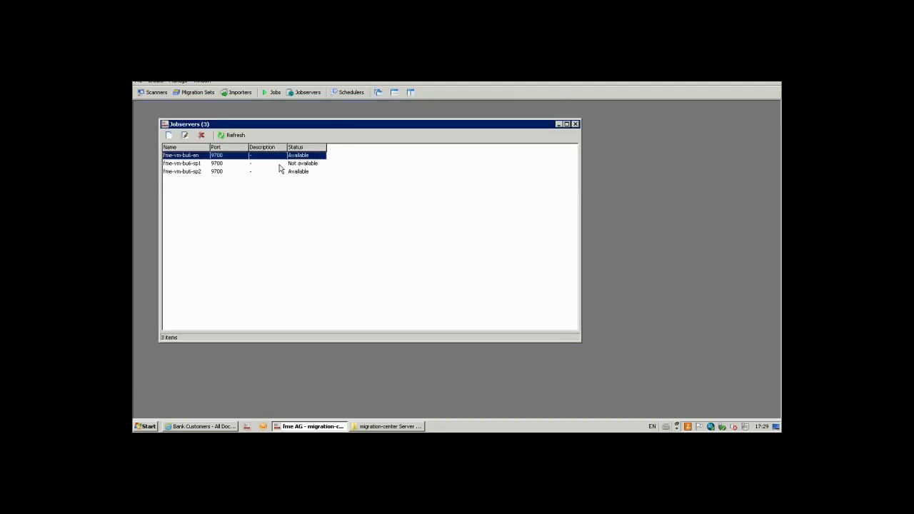
{"action": "left_click", "coordinate": [197, 166]}
{"action": "left_click", "coordinate": [194, 174]}
{"action": "left_click", "coordinate": [189, 164]}
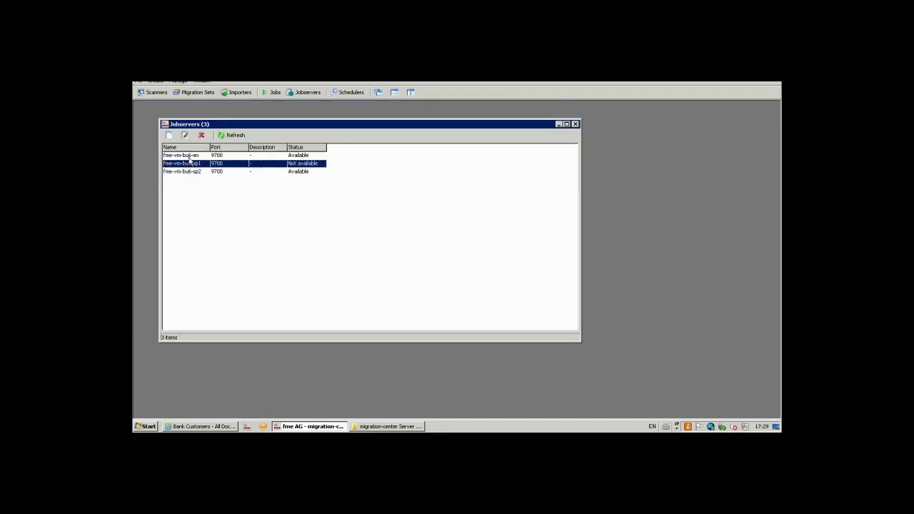
{"action": "left_click", "coordinate": [192, 158]}
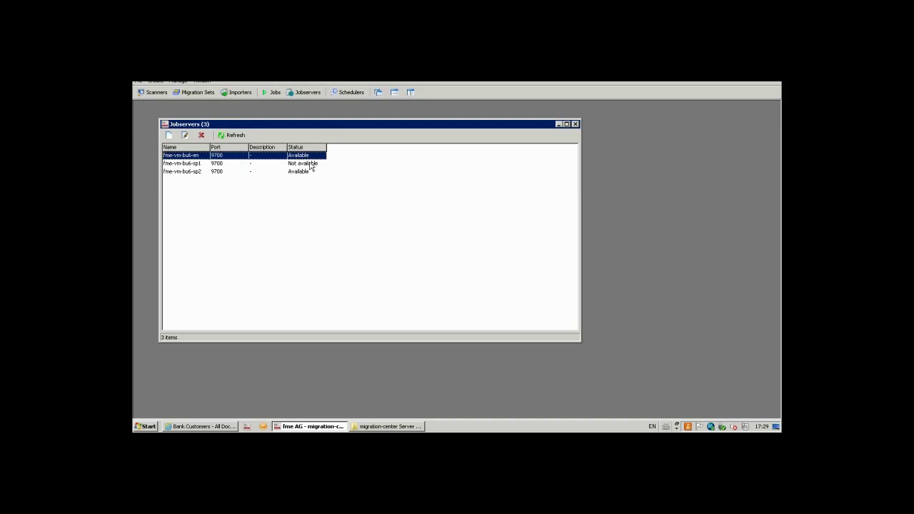
{"action": "left_click", "coordinate": [575, 125]}
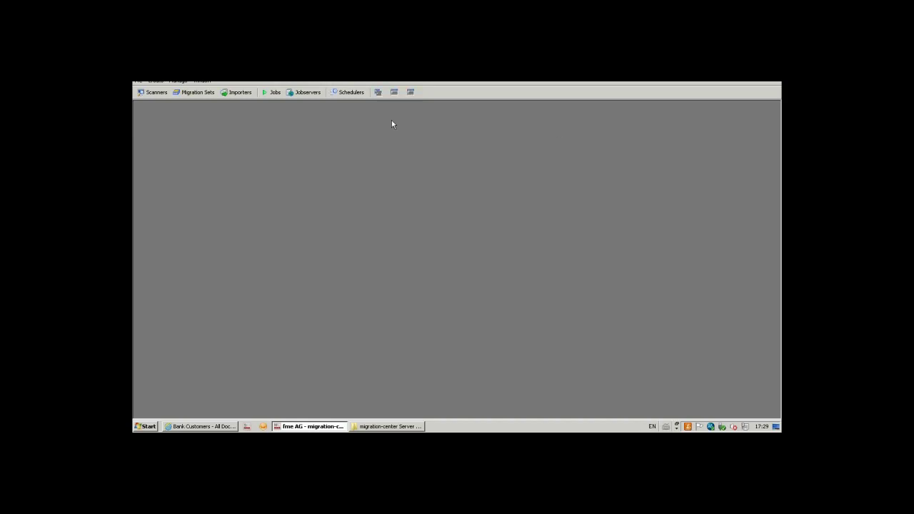
- Create a new scanner named 'New Scanner' with the Filesystem adapter type
{"action": "left_click", "coordinate": [153, 95]}
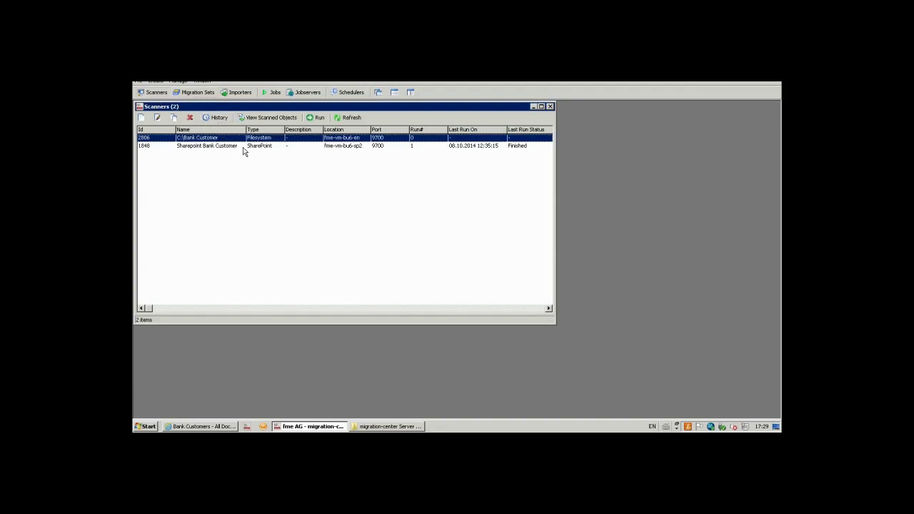
{"action": "left_click", "coordinate": [142, 118]}
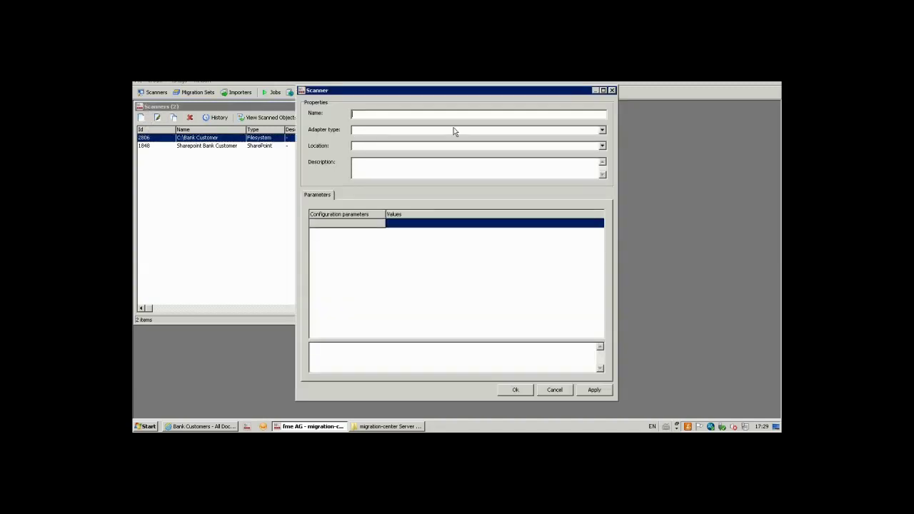
{"action": "type", "text": "New Scanner"}
{"action": "left_click", "coordinate": [596, 129]}
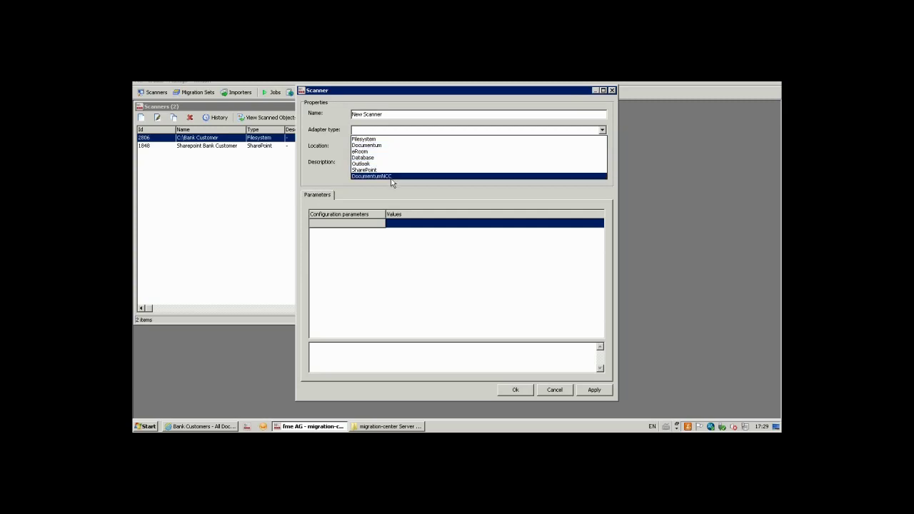
{"action": "left_click", "coordinate": [373, 140]}
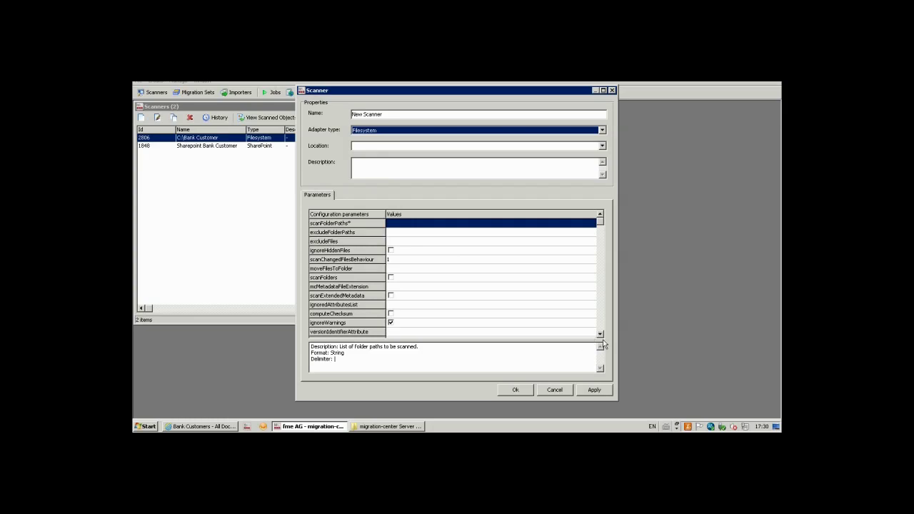
- Review the Filesystem parameters, then switch the adapter to Documentum and inspect its parameters
{"action": "scroll", "coordinate": [602, 336], "scroll_direction": "down", "scroll_amount": 3}
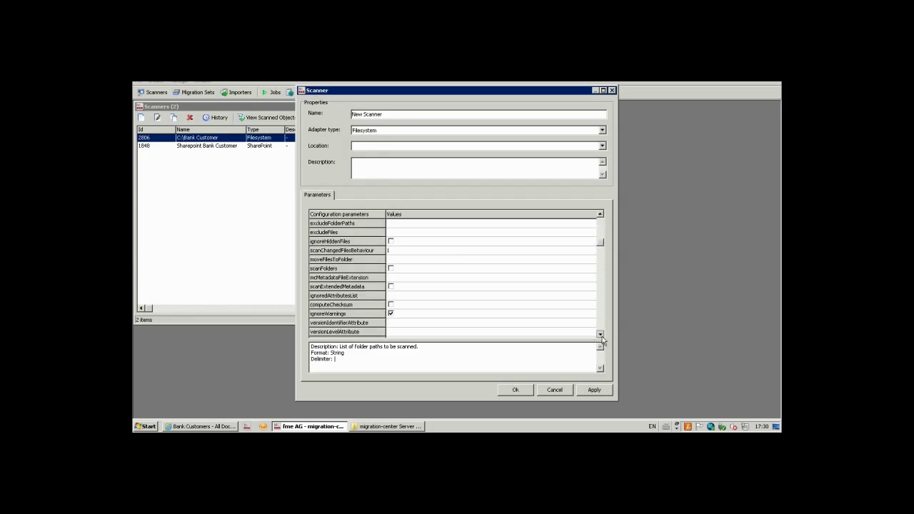
{"action": "left_click", "coordinate": [604, 230]}
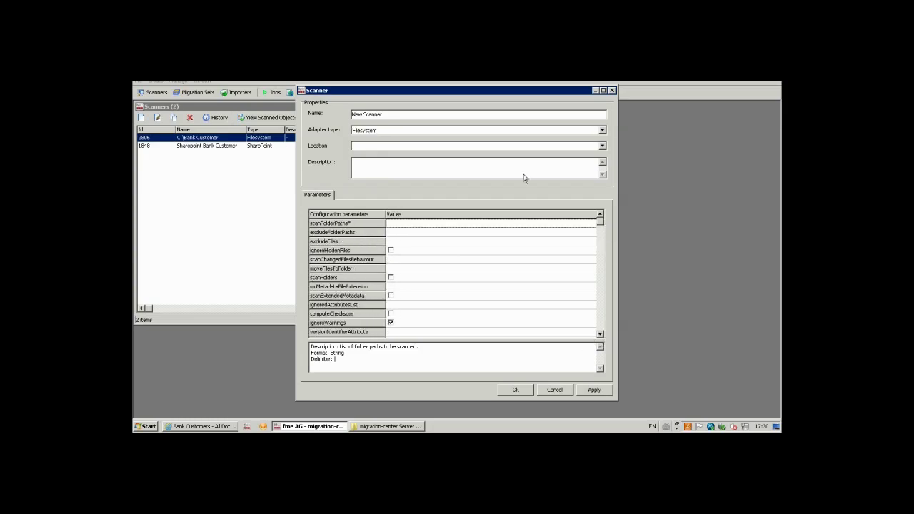
{"action": "left_click", "coordinate": [392, 134]}
{"action": "left_click", "coordinate": [377, 147]}
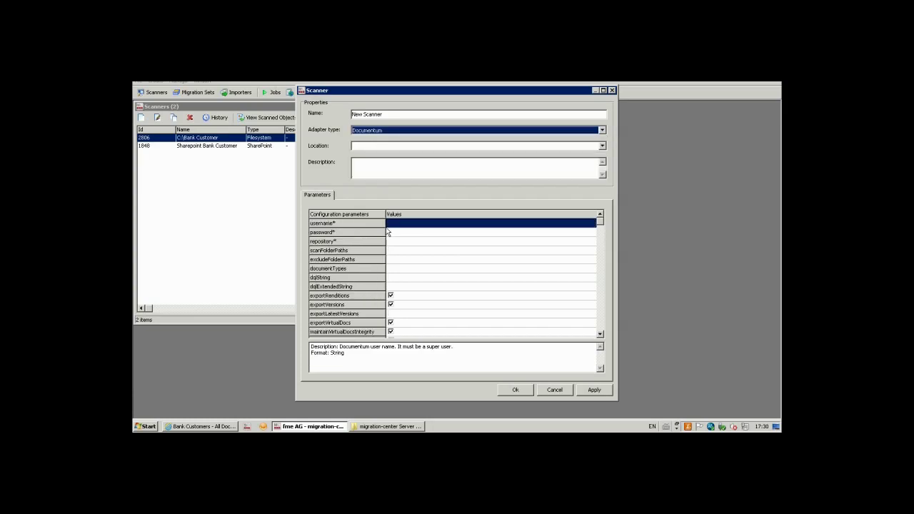
{"action": "left_click", "coordinate": [601, 334]}
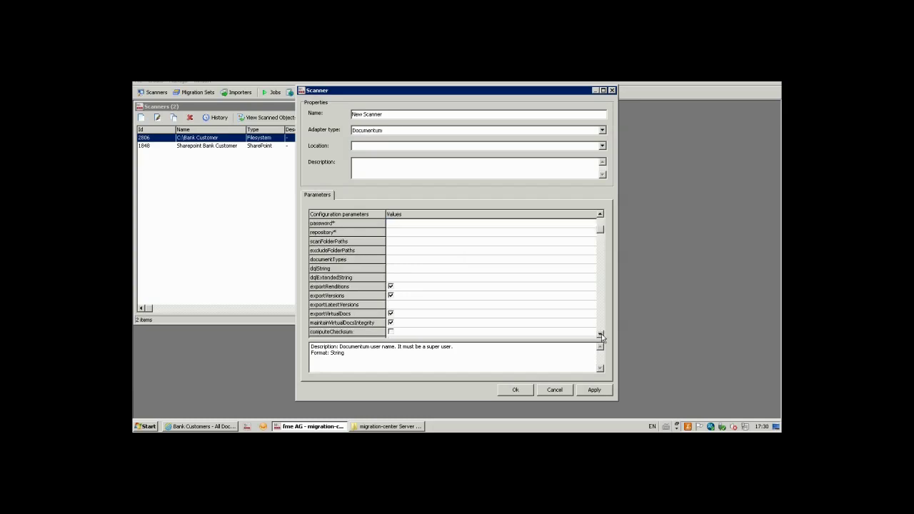
{"action": "left_click", "coordinate": [601, 334]}
{"action": "left_click", "coordinate": [601, 334]}
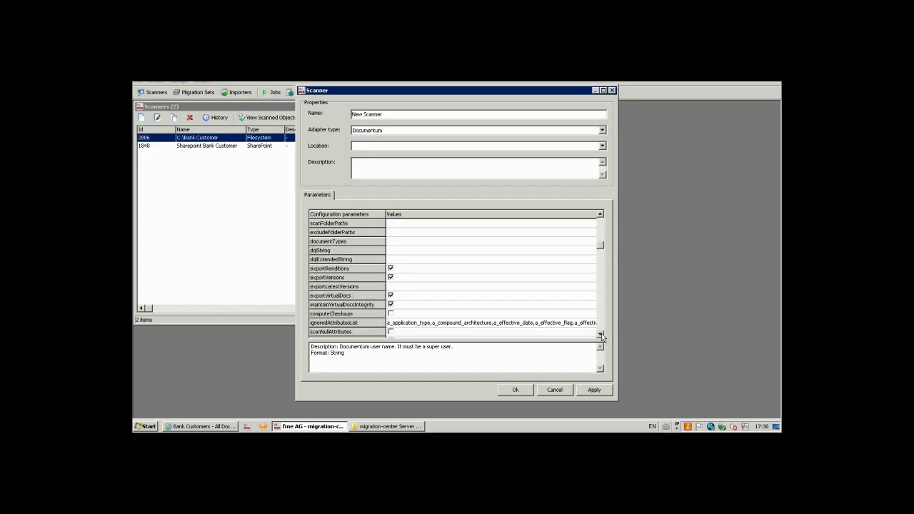
{"action": "left_click", "coordinate": [601, 334]}
{"action": "left_click", "coordinate": [601, 334]}
{"action": "left_click", "coordinate": [382, 134]}
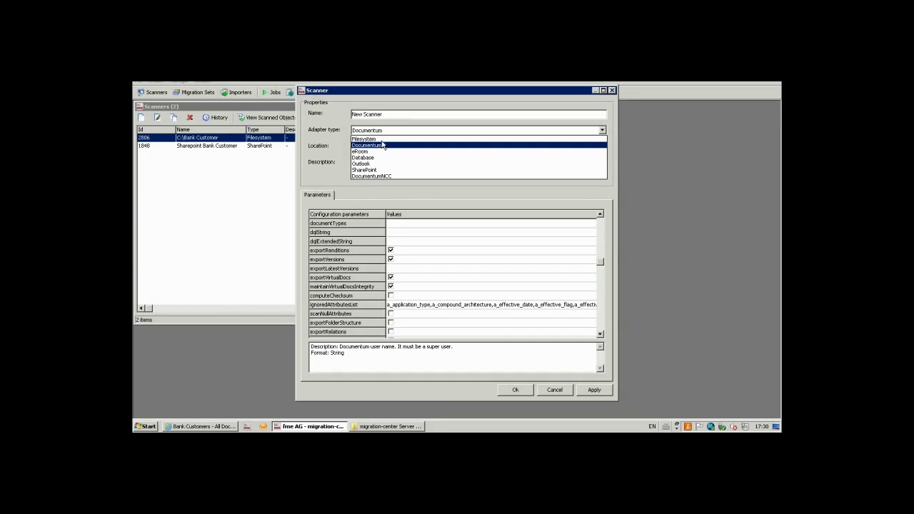
{"action": "left_click", "coordinate": [374, 170]}
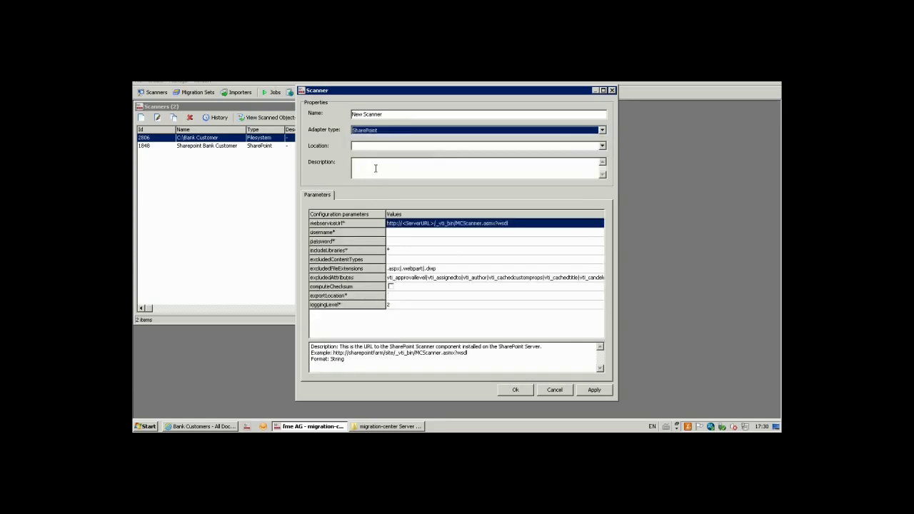
{"action": "left_click", "coordinate": [516, 224]}
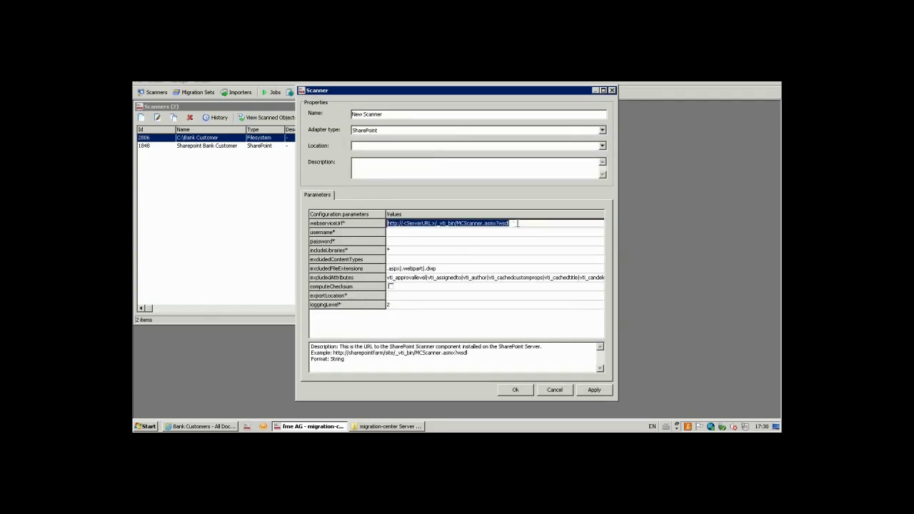
{"action": "left_click", "coordinate": [517, 223]}
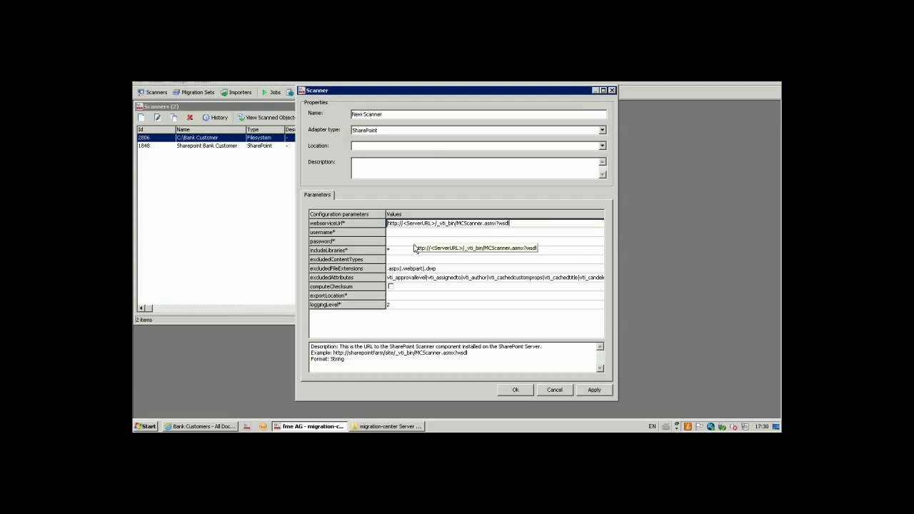
{"action": "left_click", "coordinate": [453, 250]}
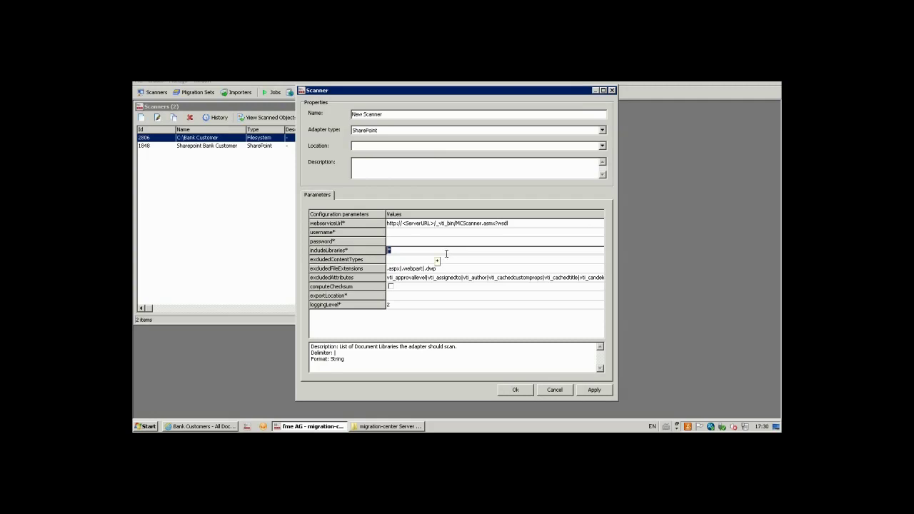
{"action": "left_click", "coordinate": [410, 260]}
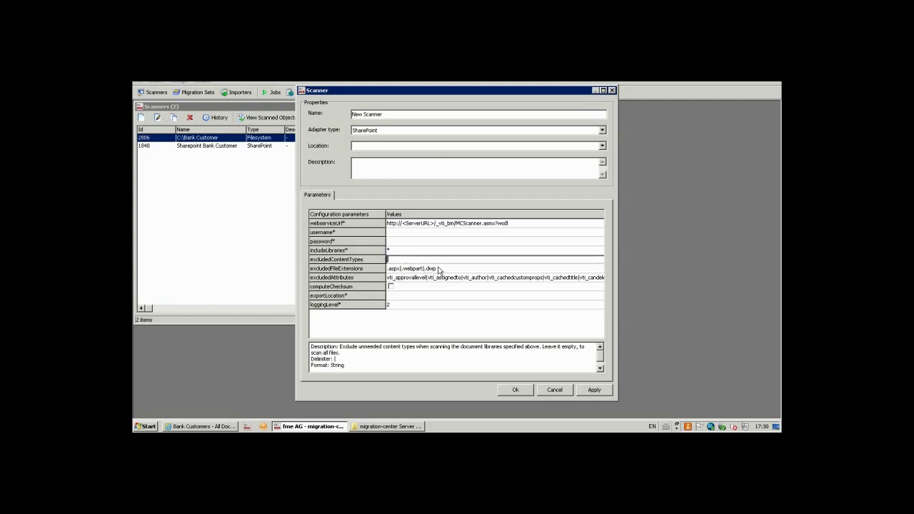
{"action": "left_click", "coordinate": [439, 268]}
{"action": "left_click", "coordinate": [448, 277]}
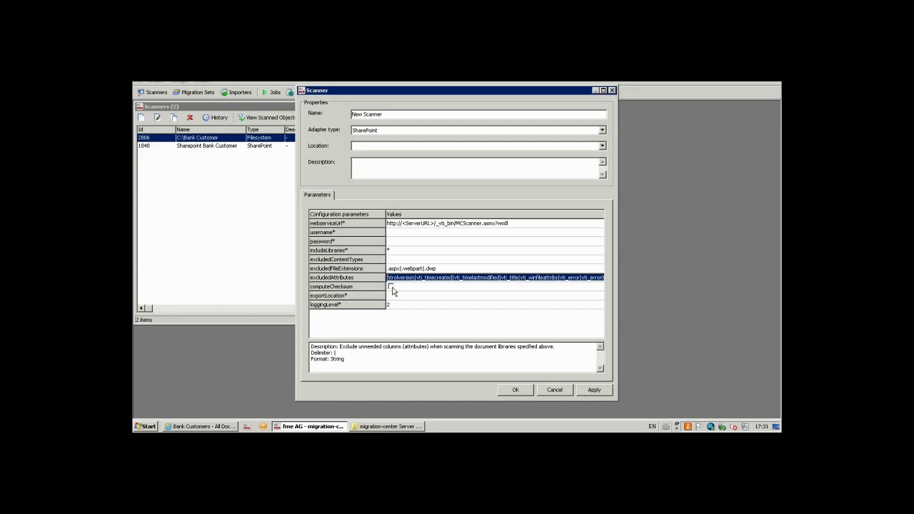
- Finish editing excludedAttributes and exportLocation, then cancel the New Scanner without saving
{"action": "left_click", "coordinate": [443, 340]}
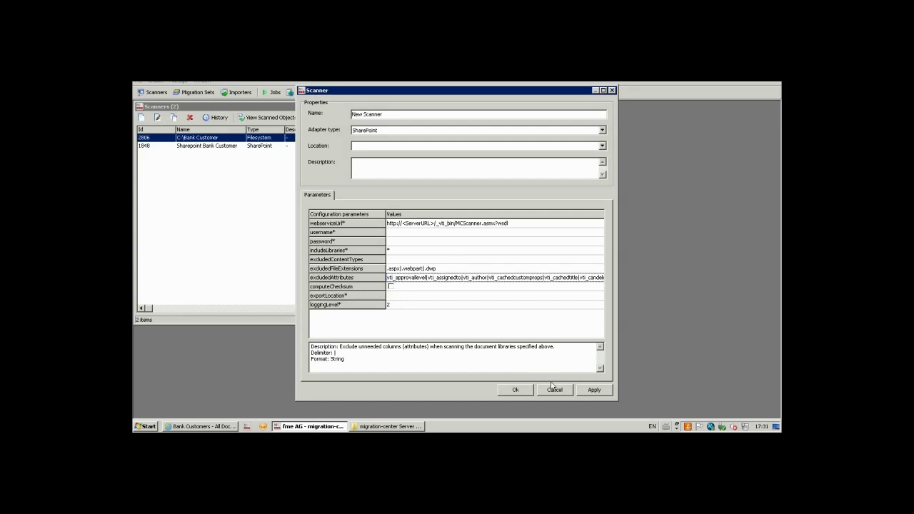
{"action": "left_click", "coordinate": [397, 296]}
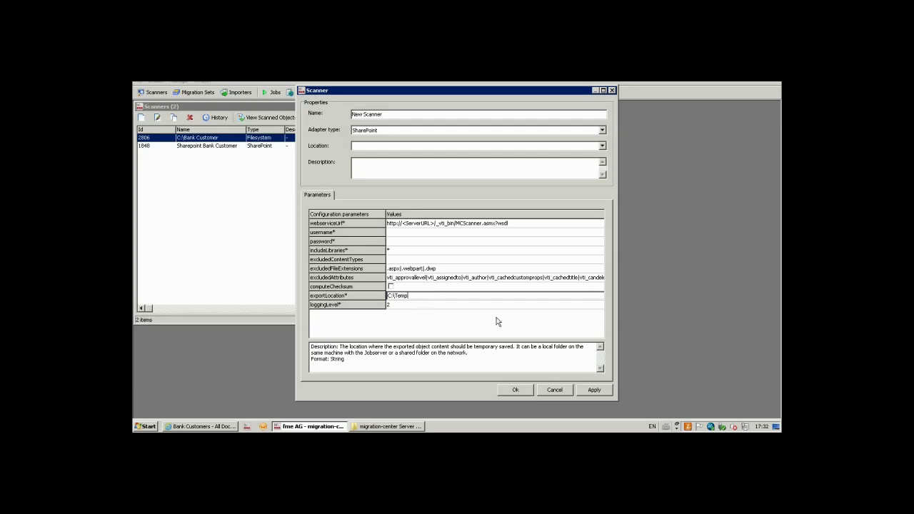
{"action": "left_click", "coordinate": [557, 391]}
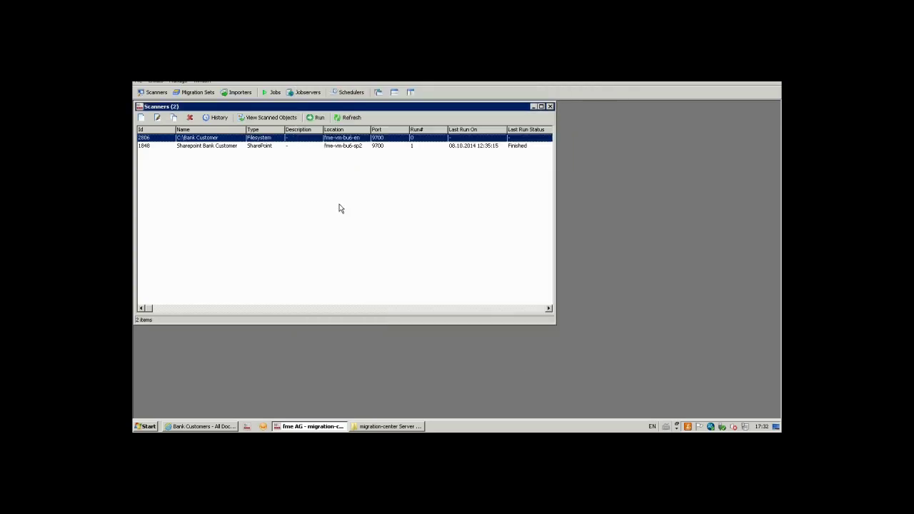
- Check the Sharepoint Bank Customer scanner's includeLibraries and exportLocation unchanged, then start a run
{"action": "left_click", "coordinate": [208, 146]}
{"action": "double_click", "coordinate": [215, 148]}
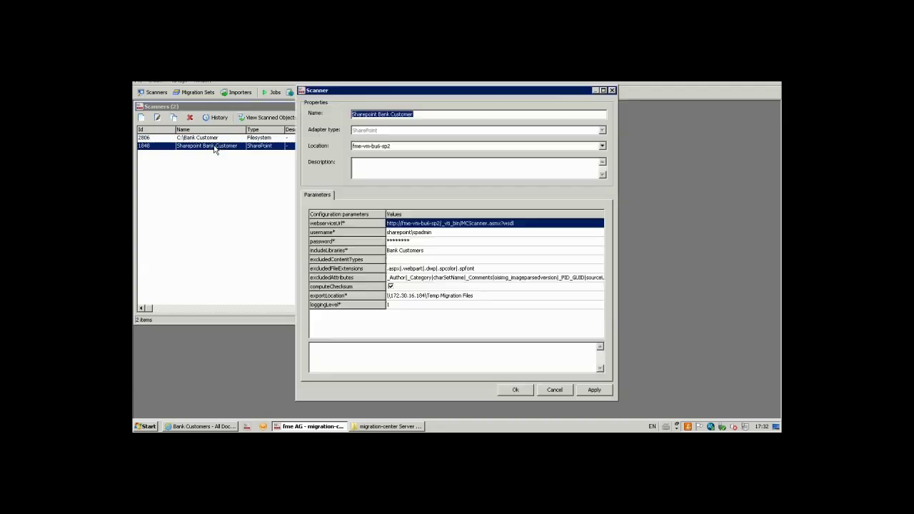
{"action": "left_click", "coordinate": [428, 251]}
{"action": "left_click", "coordinate": [425, 251]}
{"action": "left_click_drag", "start_coordinate": [426, 250], "coordinate": [397, 260]}
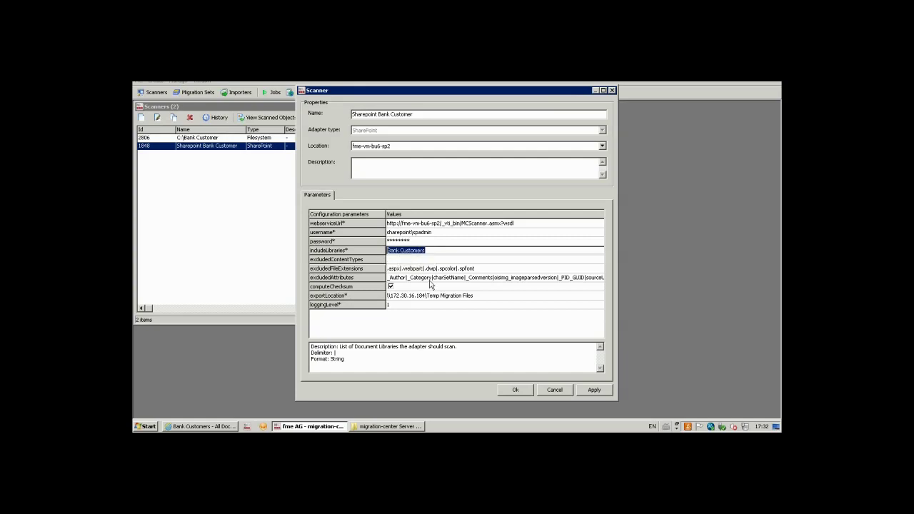
{"action": "left_click", "coordinate": [496, 296]}
{"action": "left_click", "coordinate": [496, 296]}
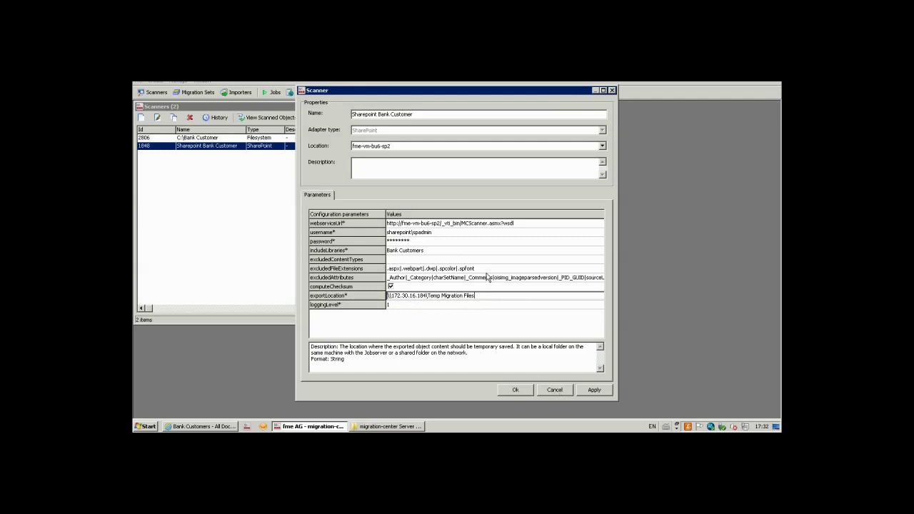
{"action": "left_click", "coordinate": [555, 390]}
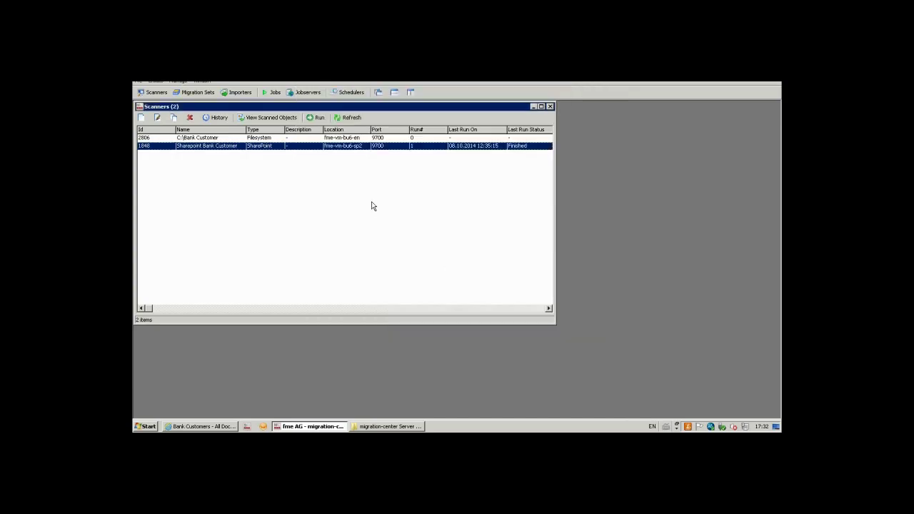
{"action": "left_click", "coordinate": [318, 119]}
- Start a new run of the SharePoint scanner and view its run history
{"action": "left_click", "coordinate": [505, 261]}
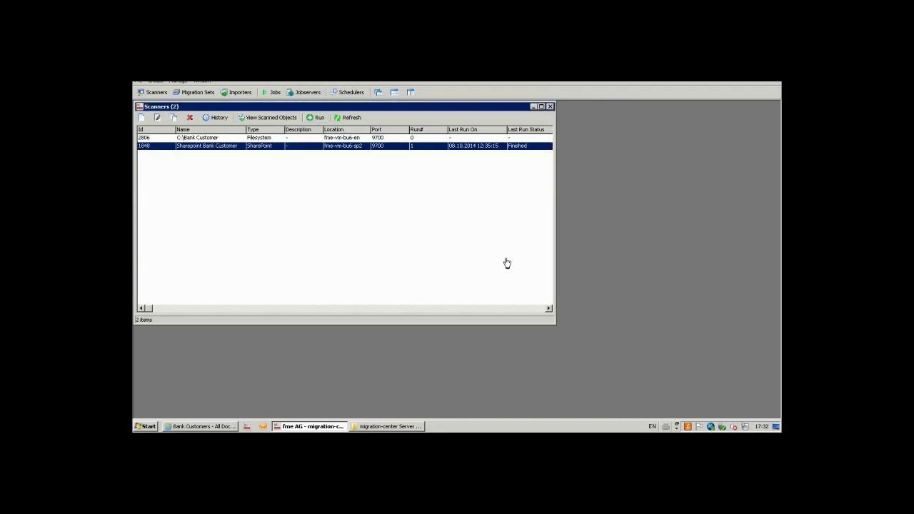
{"action": "left_click", "coordinate": [217, 119]}
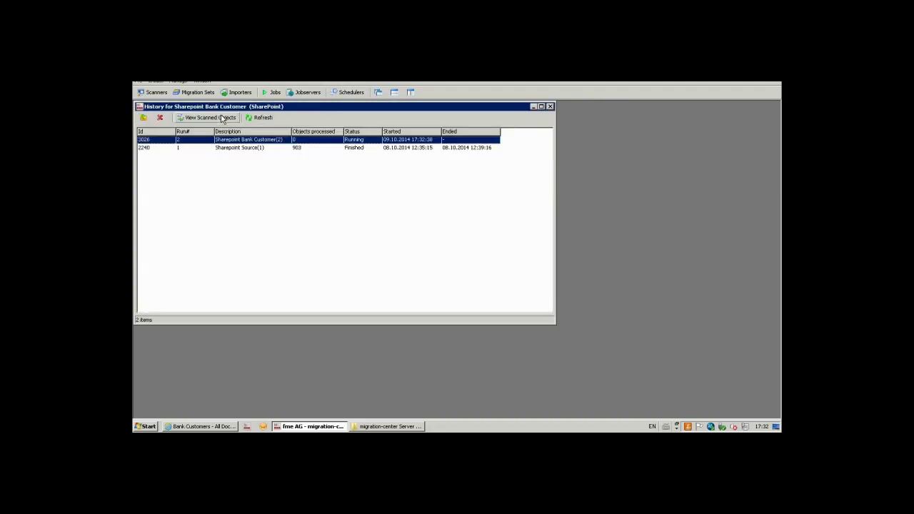
{"action": "left_click", "coordinate": [282, 148]}
{"action": "left_click", "coordinate": [299, 173]}
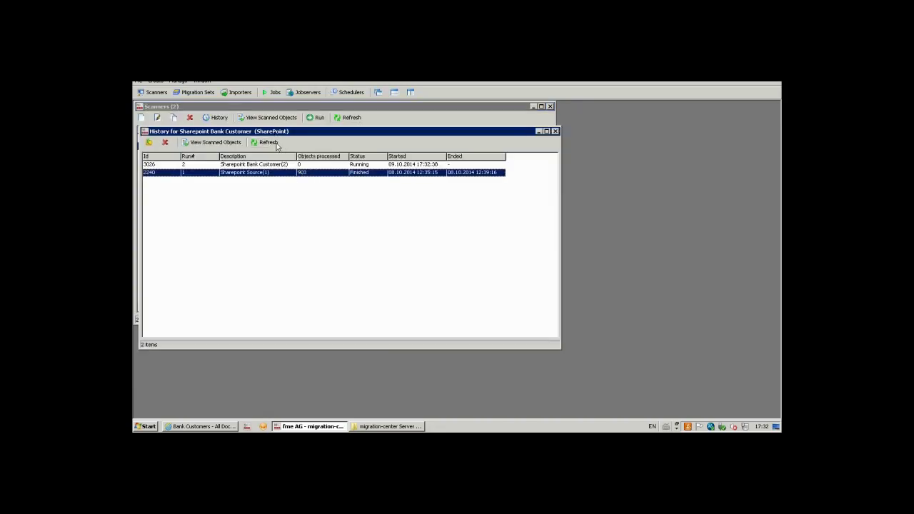
- Stop the running scan job from the Jobs list, then select run 2240 in History
{"action": "left_click", "coordinate": [275, 93]}
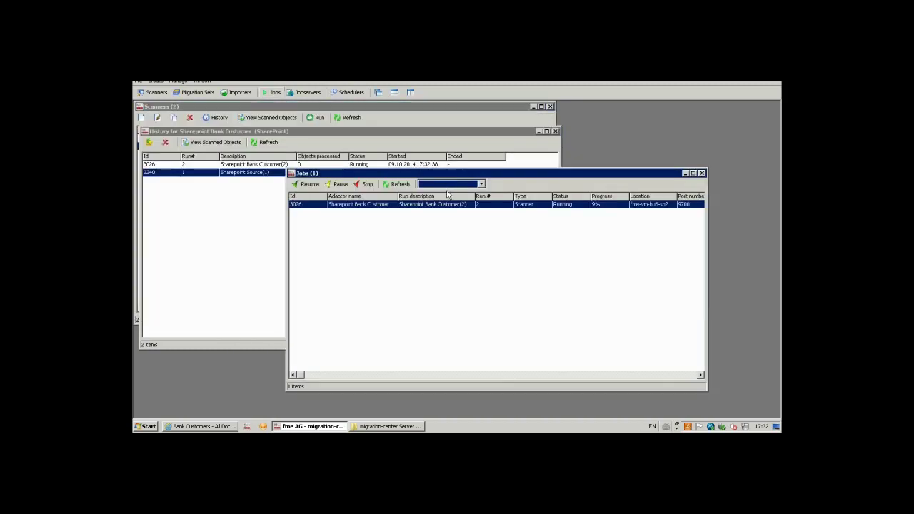
{"action": "left_click_drag", "start_coordinate": [512, 179], "coordinate": [508, 196]}
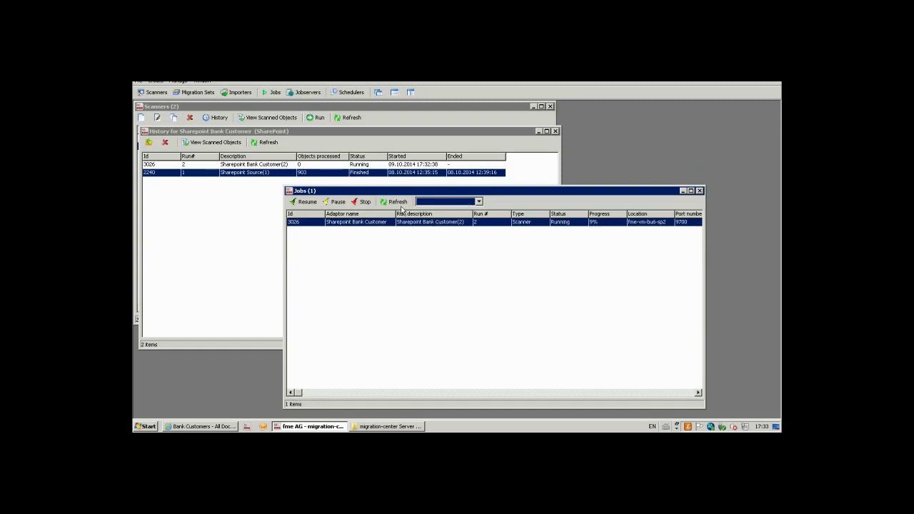
{"action": "left_click", "coordinate": [401, 204]}
{"action": "left_click", "coordinate": [700, 191]}
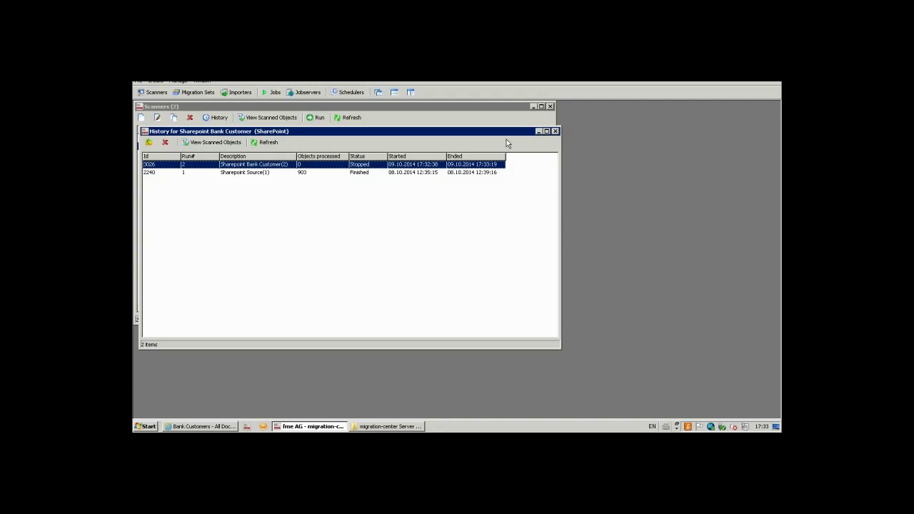
{"action": "left_click", "coordinate": [271, 174]}
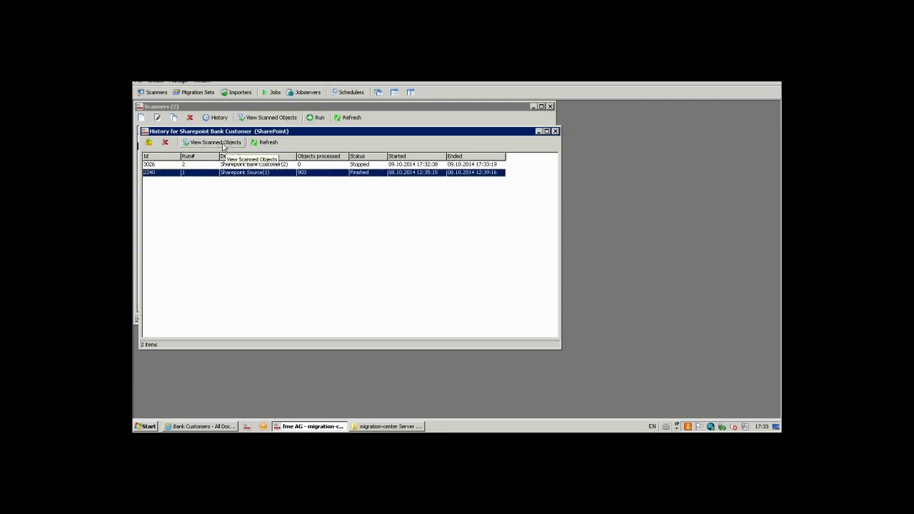
- Open the first run's scanned objects and widen the window to show more columns
{"action": "left_click", "coordinate": [224, 145]}
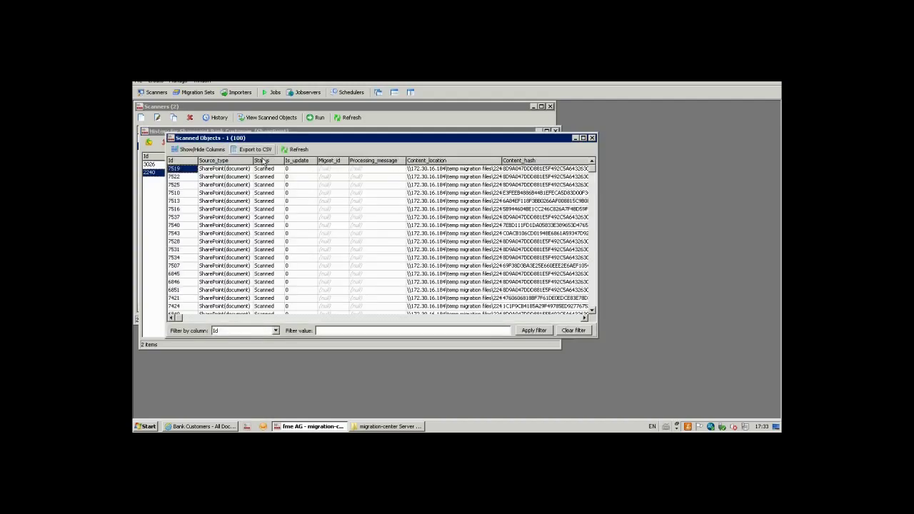
{"action": "left_click", "coordinate": [361, 188]}
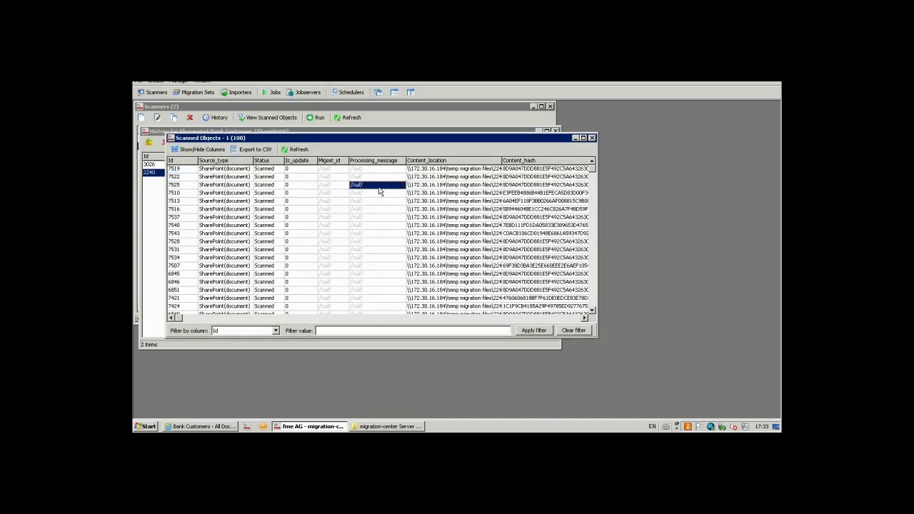
{"action": "key", "text": "Right"}
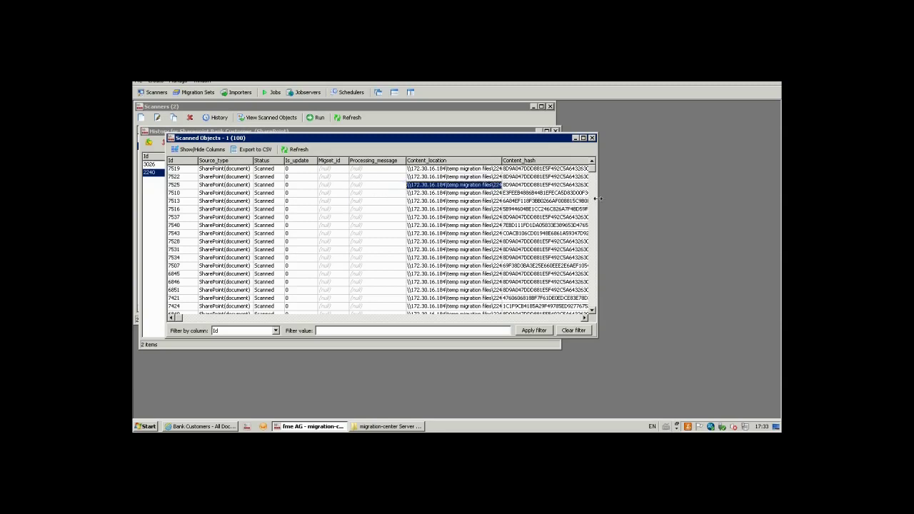
{"action": "left_click_drag", "start_coordinate": [598, 196], "coordinate": [711, 196]}
- Step through row 7525's columns from Id_in_source_system to timeLastModified
{"action": "key", "text": "Right"}
{"action": "key", "text": "Right"}
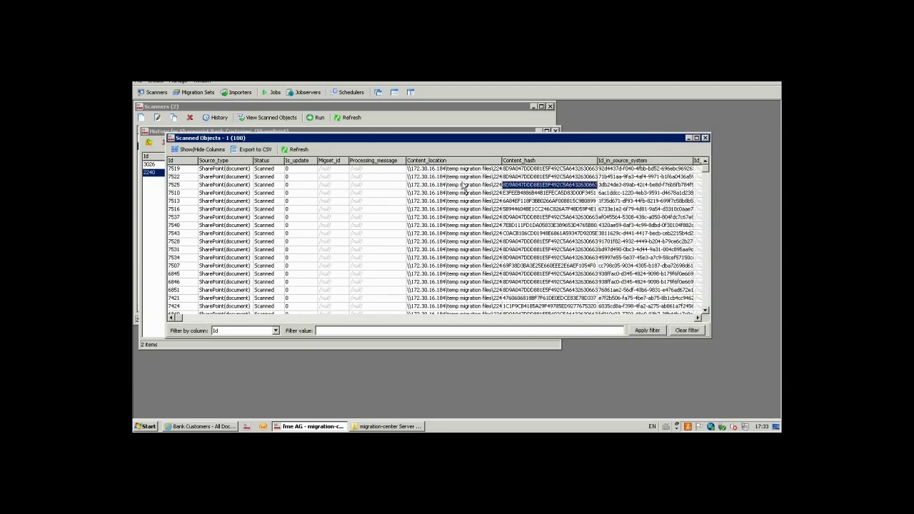
{"action": "key", "text": "Right"}
{"action": "key", "text": "Right"}
{"action": "key", "text": "Right"}
{"action": "key", "text": "Right"}
{"action": "key", "text": "Right"}
{"action": "key", "text": "Right"}
{"action": "key", "text": "Right"}
{"action": "key", "text": "Right"}
{"action": "key", "text": "Right"}
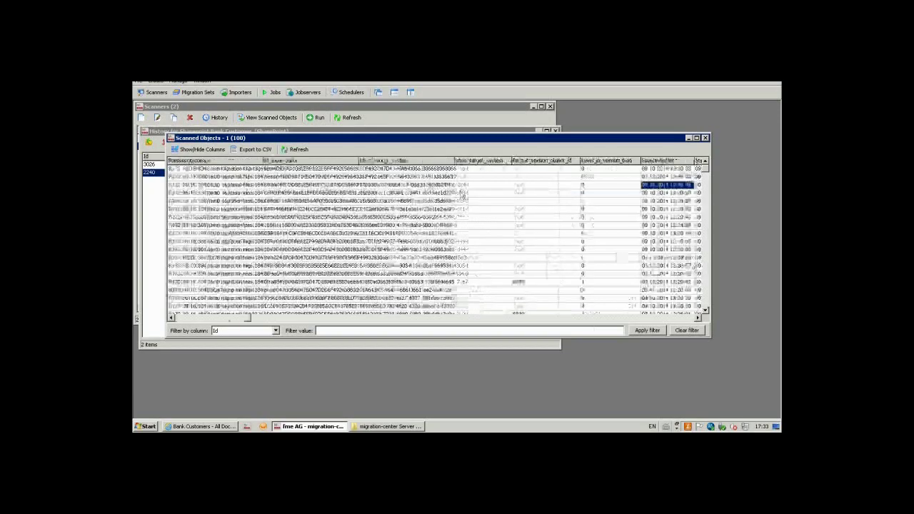
{"action": "key", "text": "Right"}
{"action": "key", "text": "Right"}
{"action": "key", "text": "Right"}
{"action": "key", "text": "Right"}
{"action": "key", "text": "Right"}
{"action": "key", "text": "Right"}
{"action": "key", "text": "Right"}
{"action": "key", "text": "Right"}
{"action": "key", "text": "Right"}
{"action": "key", "text": "Right"}
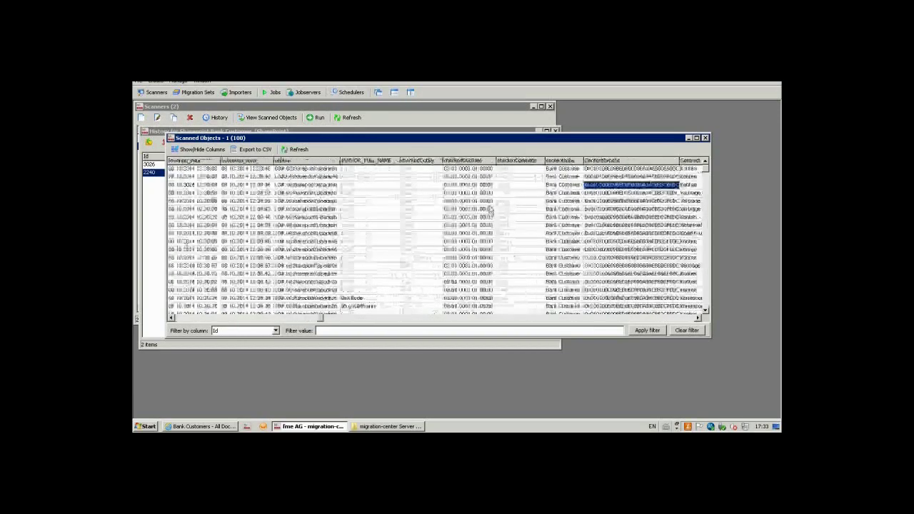
{"action": "key", "text": "Right"}
{"action": "key", "text": "Right"}
{"action": "key", "text": "Right"}
{"action": "key", "text": "Right"}
{"action": "key", "text": "Right"}
{"action": "key", "text": "Right"}
{"action": "key", "text": "Right"}
{"action": "key", "text": "Right"}
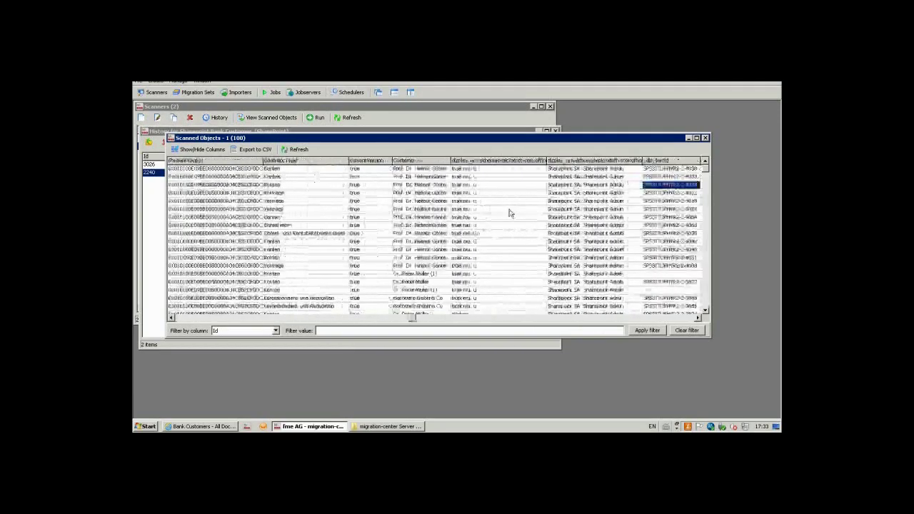
{"action": "key", "text": "Right"}
{"action": "key", "text": "Right"}
{"action": "key", "text": "Right"}
{"action": "key", "text": "Right"}
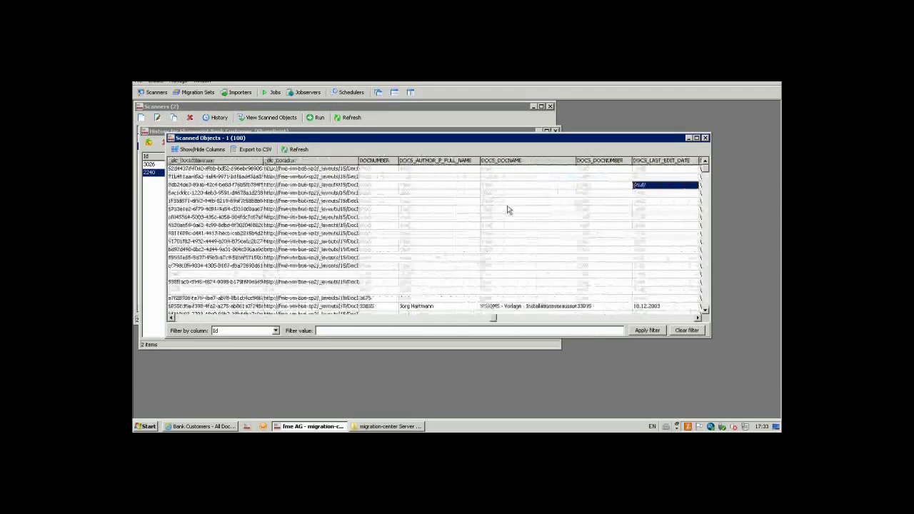
{"action": "key", "text": "Right"}
{"action": "key", "text": "Right"}
{"action": "key", "text": "Right"}
{"action": "key", "text": "Right"}
{"action": "key", "text": "Right"}
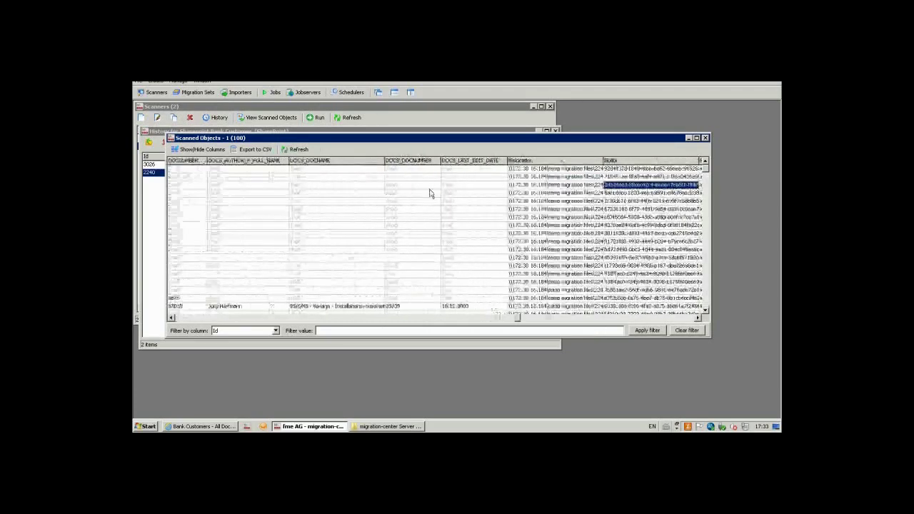
{"action": "key", "text": "Right"}
{"action": "key", "text": "Right"}
{"action": "key", "text": "Right"}
{"action": "key", "text": "Right"}
{"action": "key", "text": "Right"}
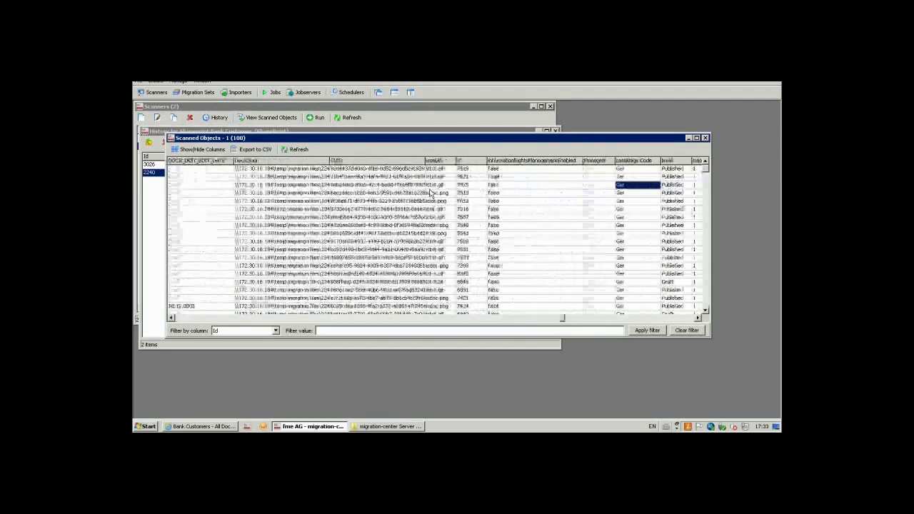
{"action": "key", "text": "Right"}
{"action": "key", "text": "Right"}
{"action": "key", "text": "Right"}
{"action": "key", "text": "Right"}
{"action": "key", "text": "Right"}
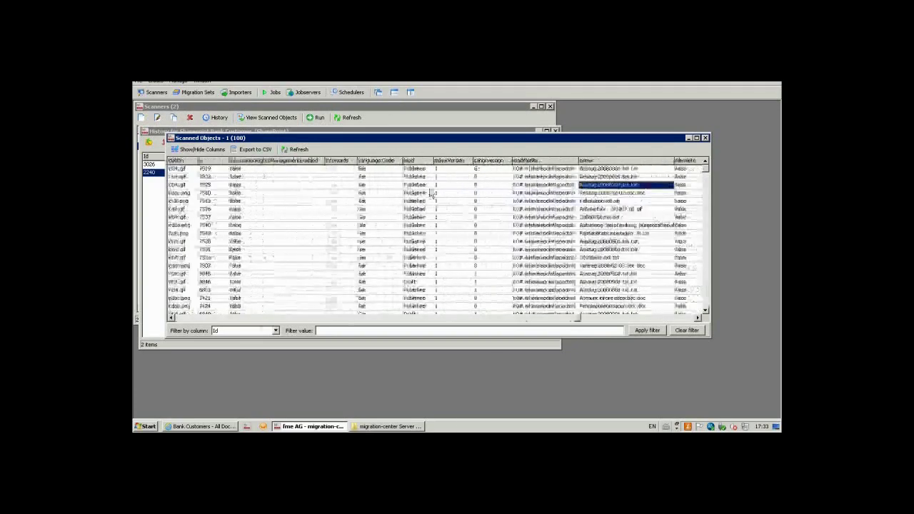
{"action": "key", "text": "Right"}
{"action": "key", "text": "Right"}
{"action": "key", "text": "Right"}
{"action": "key", "text": "Right"}
{"action": "key", "text": "Right"}
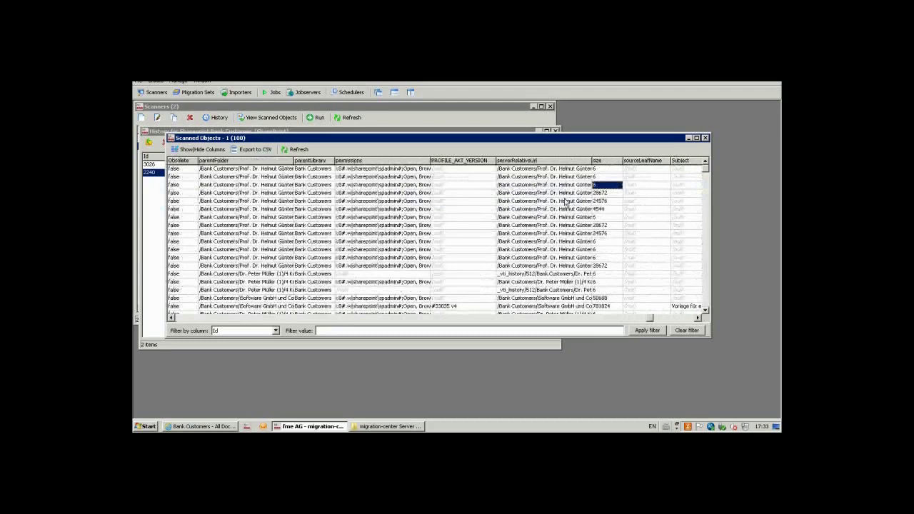
{"action": "key", "text": "Right"}
{"action": "key", "text": "Right"}
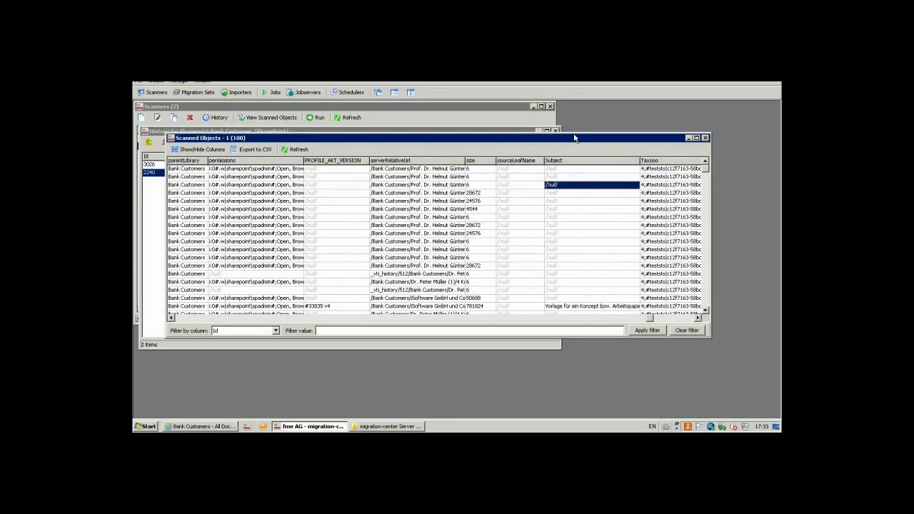
{"action": "key", "text": "Right"}
{"action": "key", "text": "Right"}
{"action": "key", "text": "Right"}
{"action": "key", "text": "Right"}
- Leave the column selection unchanged and export the scanned objects list to CSV
{"action": "left_click", "coordinate": [200, 150]}
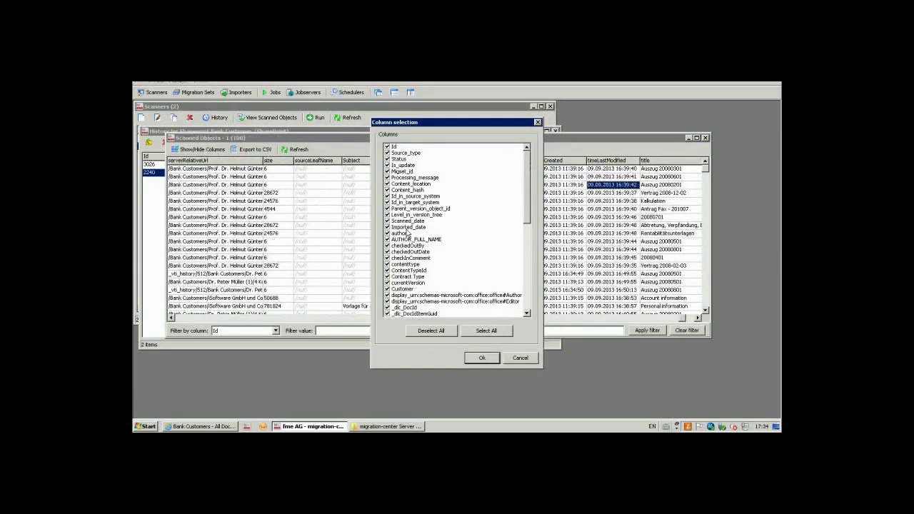
{"action": "left_click", "coordinate": [520, 358]}
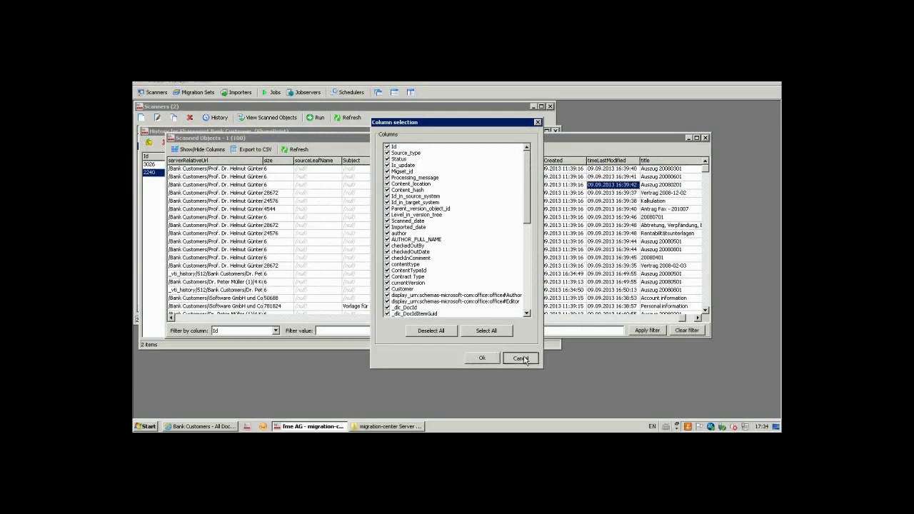
{"action": "left_click", "coordinate": [252, 152]}
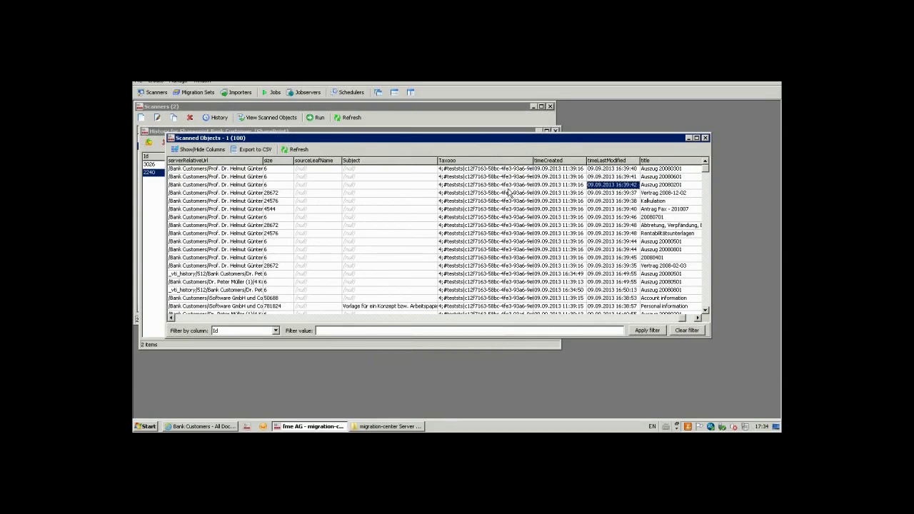
- Close the Scanned Objects, run History and Scanners windows
{"action": "left_click", "coordinate": [705, 138]}
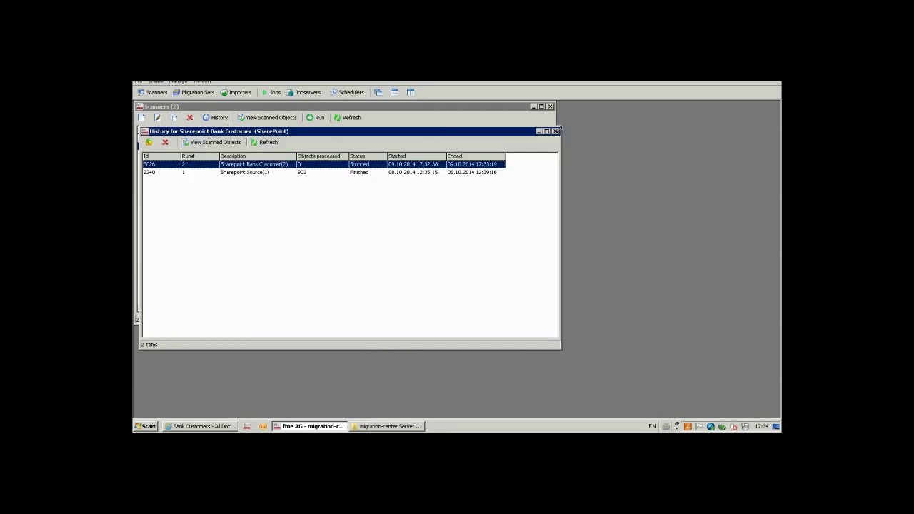
{"action": "left_click", "coordinate": [556, 131]}
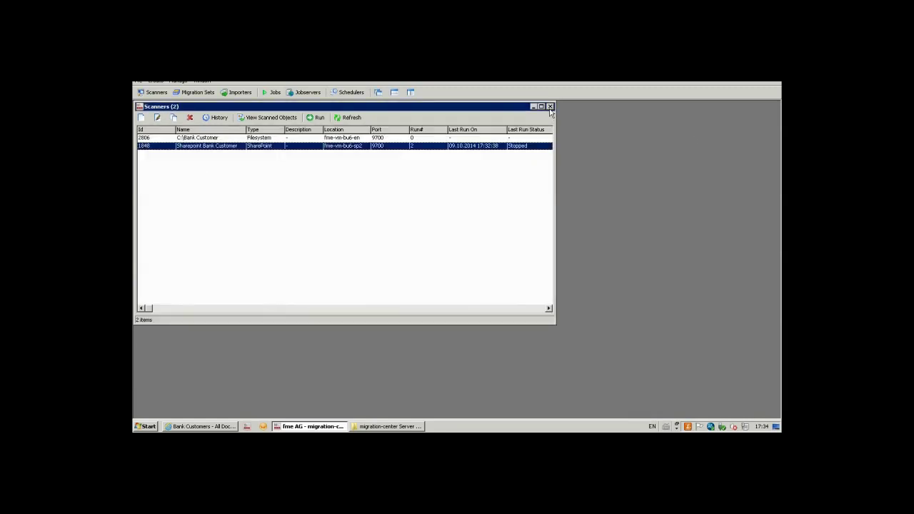
{"action": "left_click", "coordinate": [550, 107]}
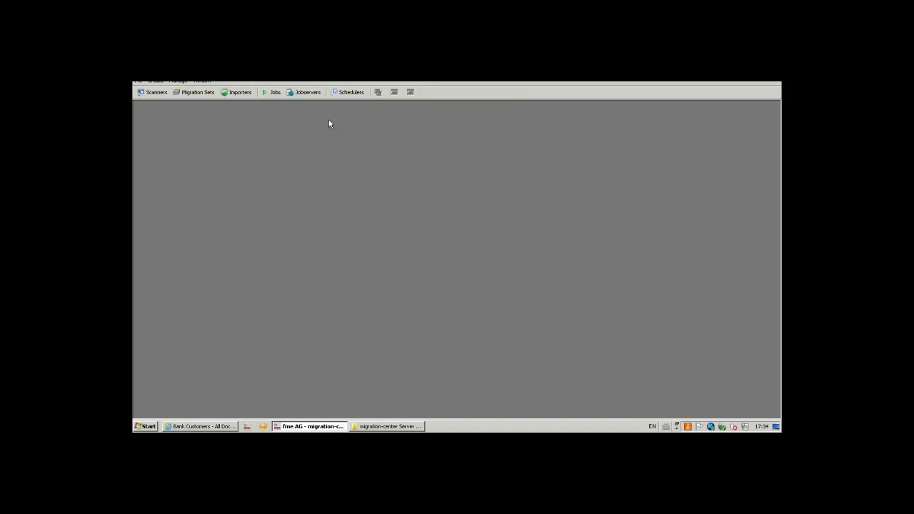
- Show the widened Migration sets list, browsing a new set's Type options before cancelling it
{"action": "left_click", "coordinate": [212, 97]}
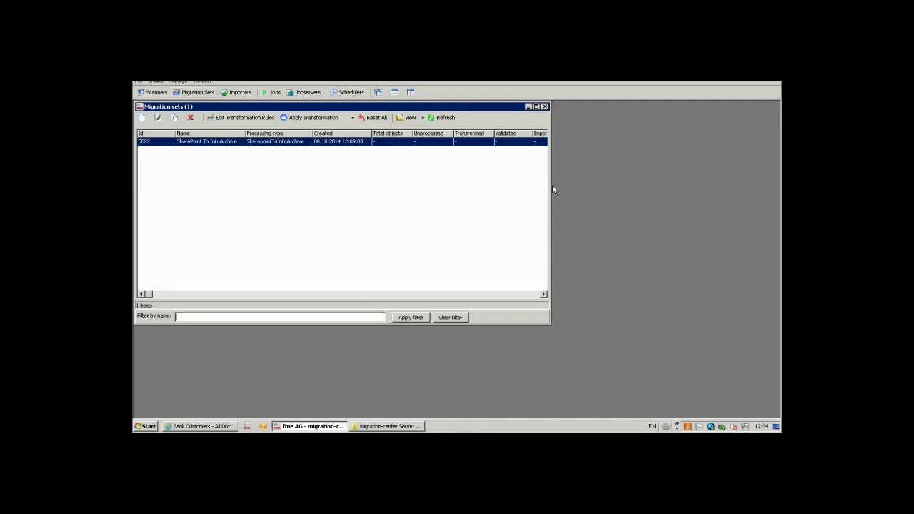
{"action": "left_click_drag", "start_coordinate": [551, 185], "coordinate": [697, 184]}
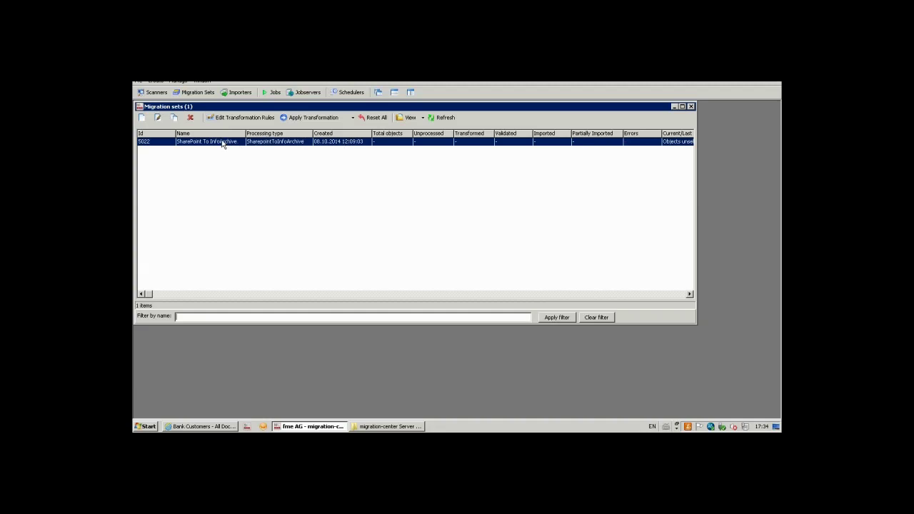
{"action": "left_click", "coordinate": [141, 118]}
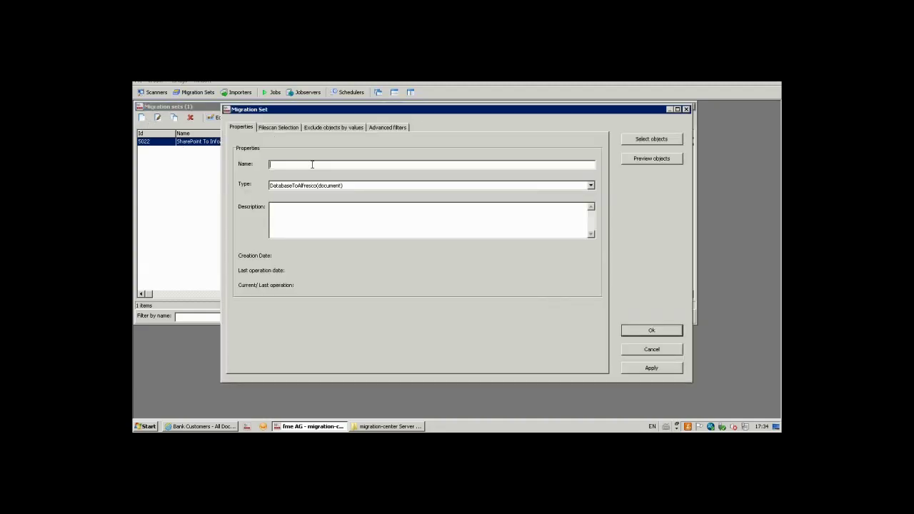
{"action": "left_click", "coordinate": [332, 186]}
{"action": "left_click_drag", "start_coordinate": [592, 214], "coordinate": [594, 324]}
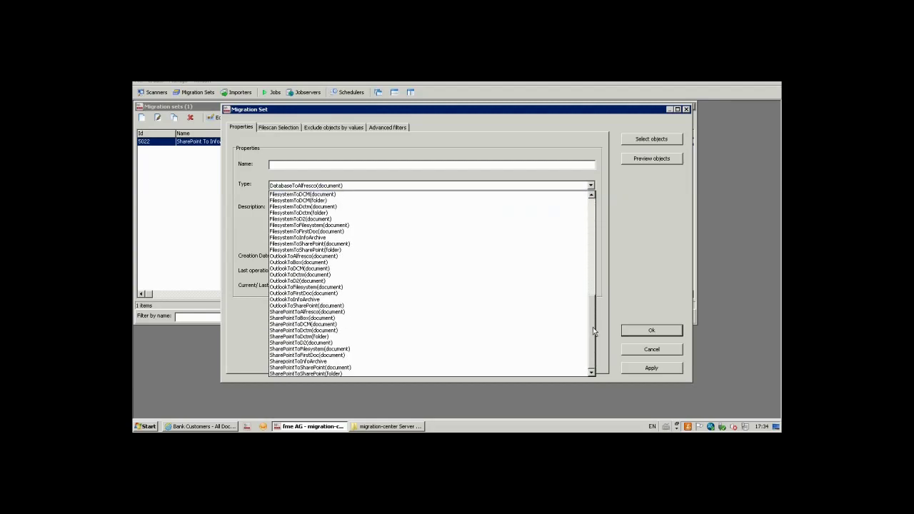
{"action": "left_click_drag", "start_coordinate": [597, 291], "coordinate": [600, 204]}
{"action": "left_click", "coordinate": [431, 160]}
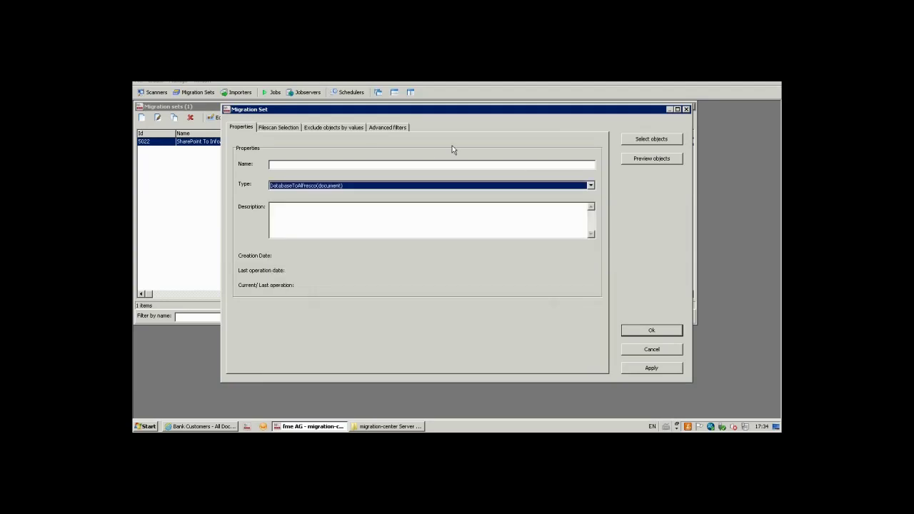
{"action": "left_click", "coordinate": [641, 350]}
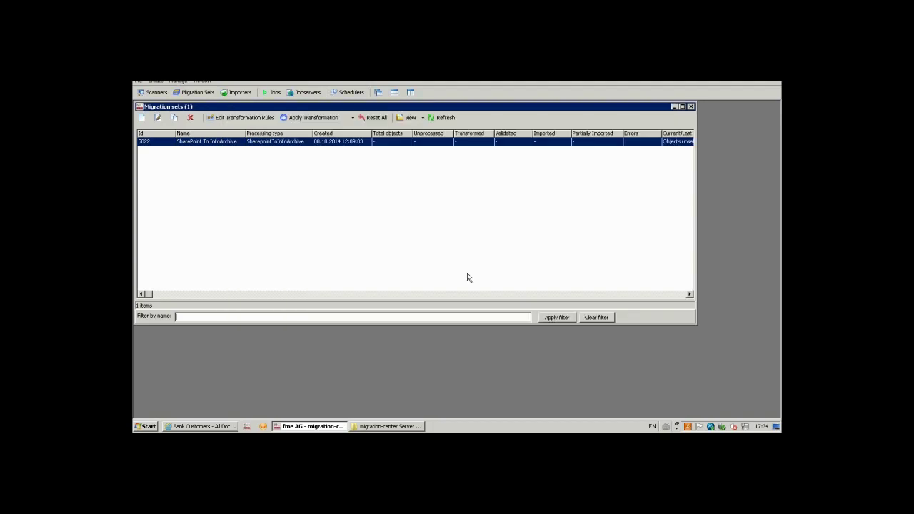
- Open SharePoint To InfoArchive, confirm its Sharepoint Bank Customer filescan run, and view Exclude objects by values
{"action": "double_click", "coordinate": [257, 142]}
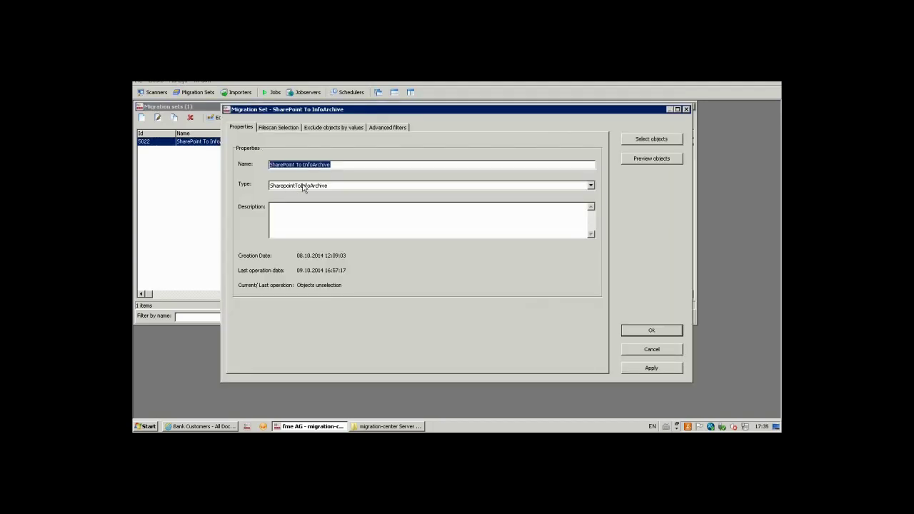
{"action": "left_click", "coordinate": [281, 128]}
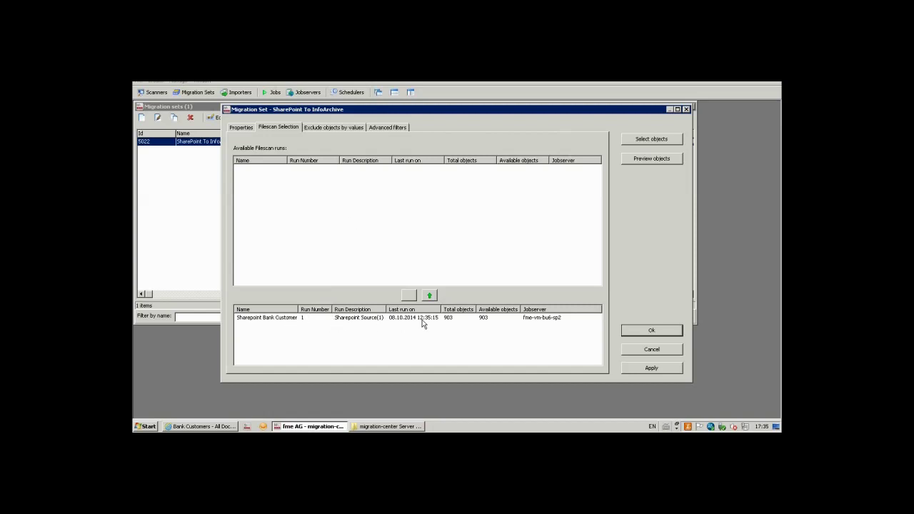
{"action": "left_click", "coordinate": [470, 321]}
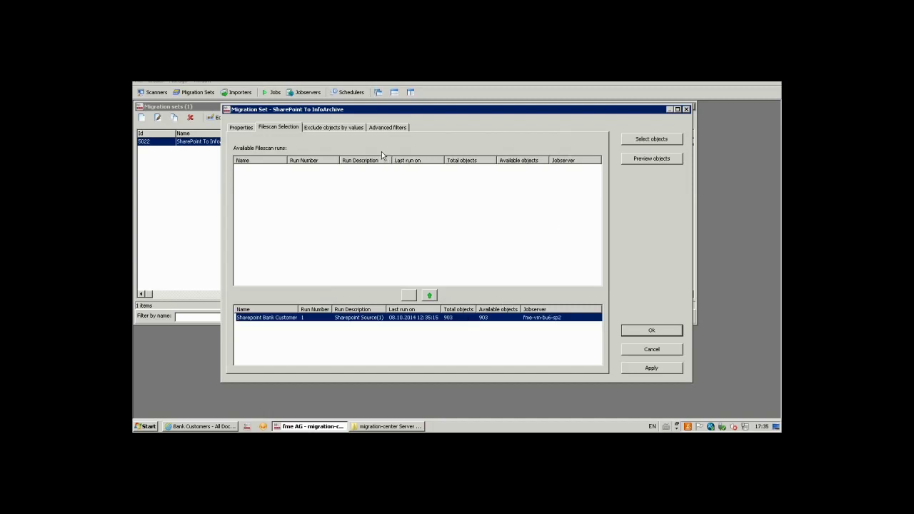
{"action": "left_click", "coordinate": [345, 128]}
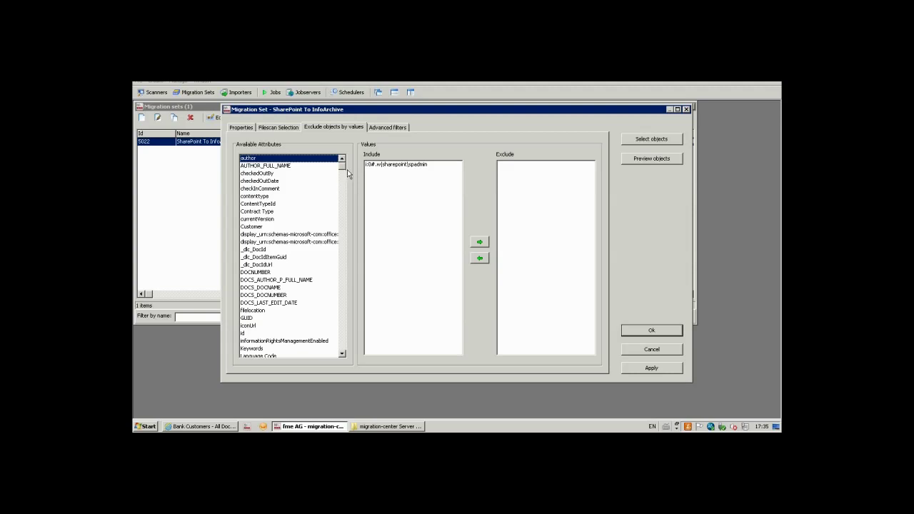
- Browse the values of checkedOutDate, display_urn, _dlc_DocId, Customer and ContentTypeId attributes
{"action": "left_click", "coordinate": [304, 185]}
{"action": "left_click", "coordinate": [301, 235]}
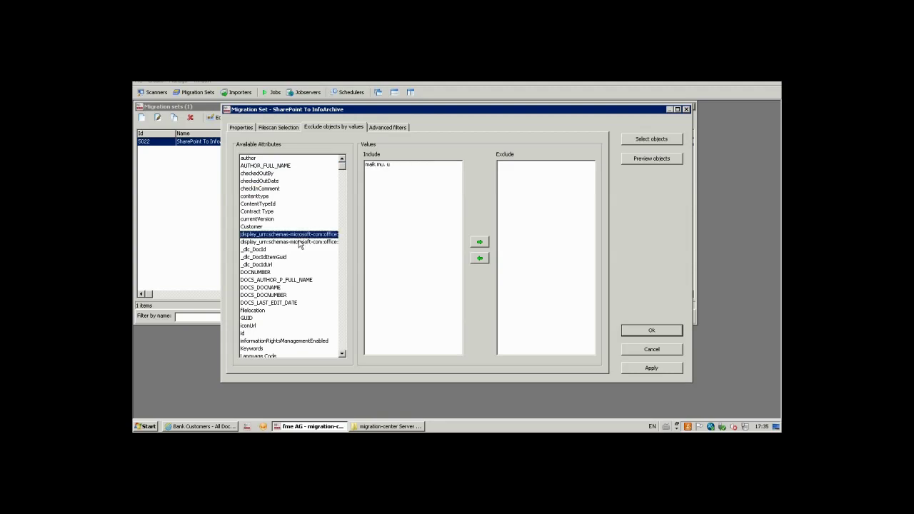
{"action": "left_click", "coordinate": [300, 242]}
{"action": "left_click", "coordinate": [299, 250]}
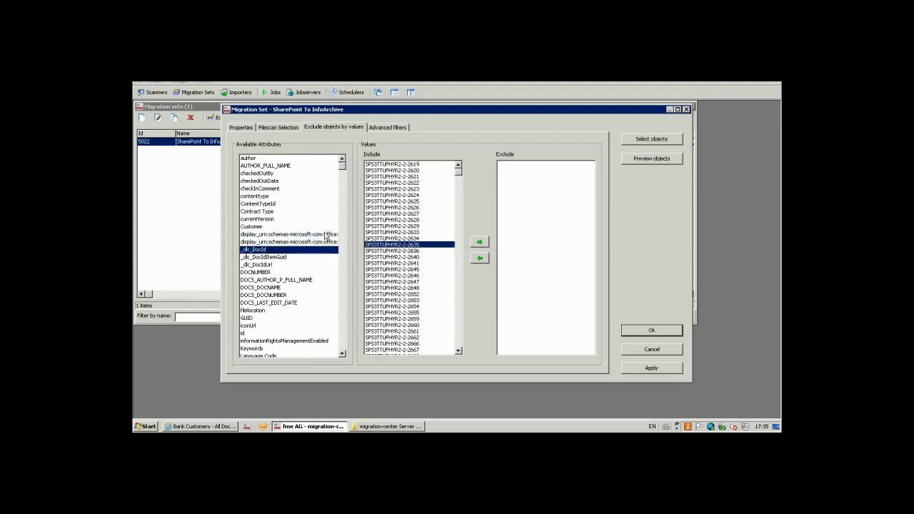
{"action": "left_click", "coordinate": [299, 227]}
{"action": "left_click", "coordinate": [299, 204]}
- Try excluding the ContentTypeId value, return it to Include, and show the Advanced filters
{"action": "left_click_drag", "start_coordinate": [394, 168], "coordinate": [557, 169]}
{"action": "left_click", "coordinate": [557, 168]}
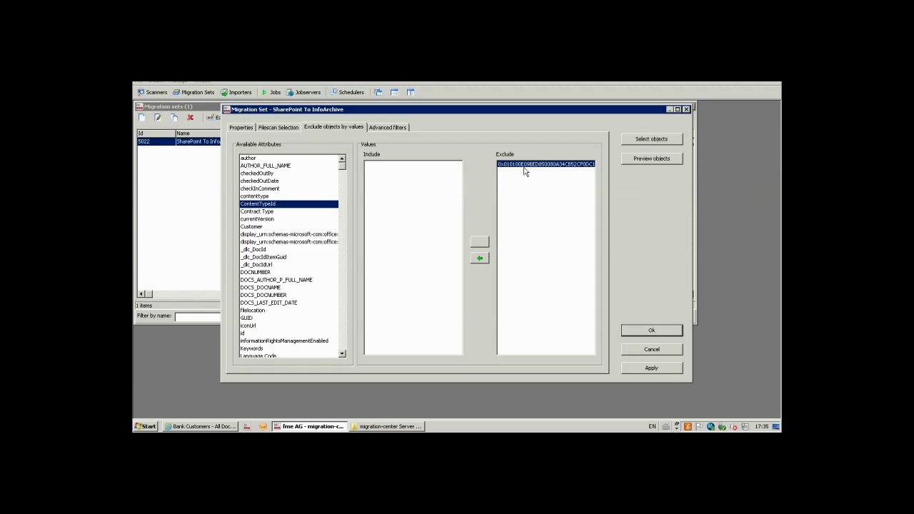
{"action": "double_click", "coordinate": [535, 168]}
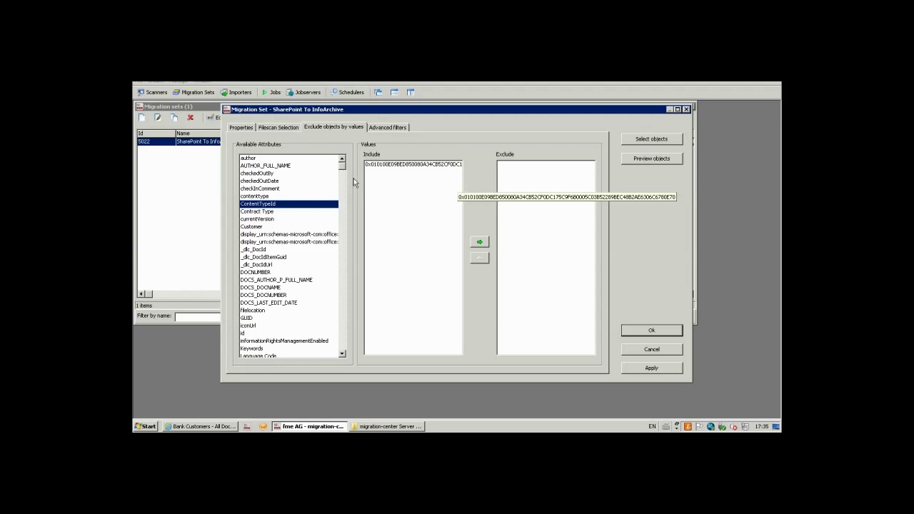
{"action": "left_click", "coordinate": [392, 130]}
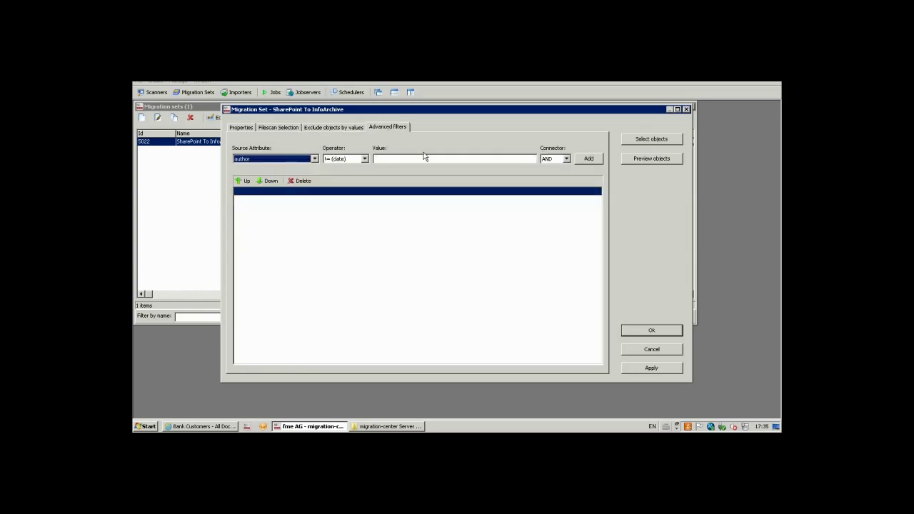
{"action": "left_click", "coordinate": [314, 159]}
{"action": "scroll", "coordinate": [308, 284], "scroll_direction": "down", "scroll_amount": 5}
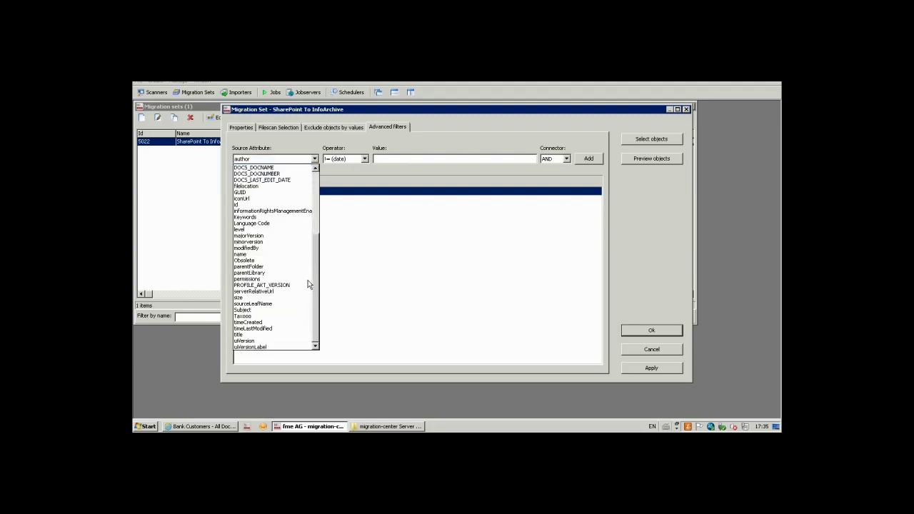
{"action": "left_click", "coordinate": [270, 328]}
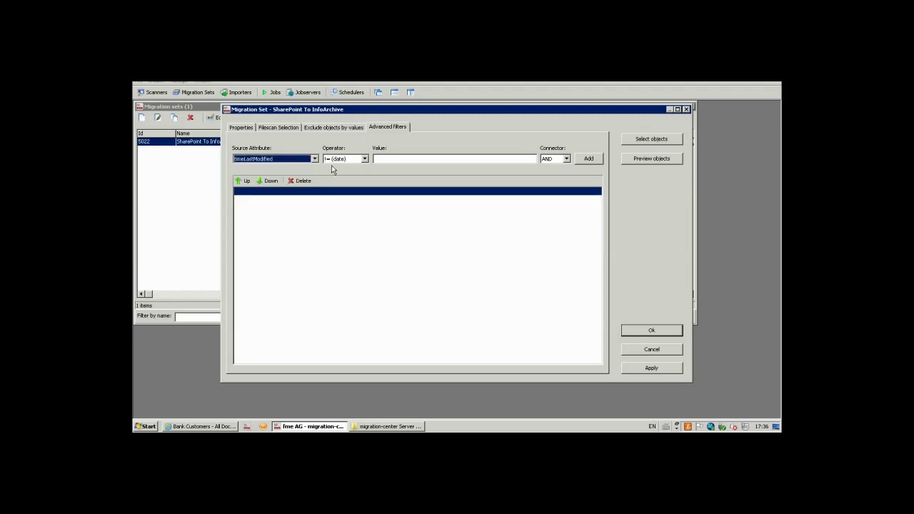
{"action": "left_click", "coordinate": [363, 159]}
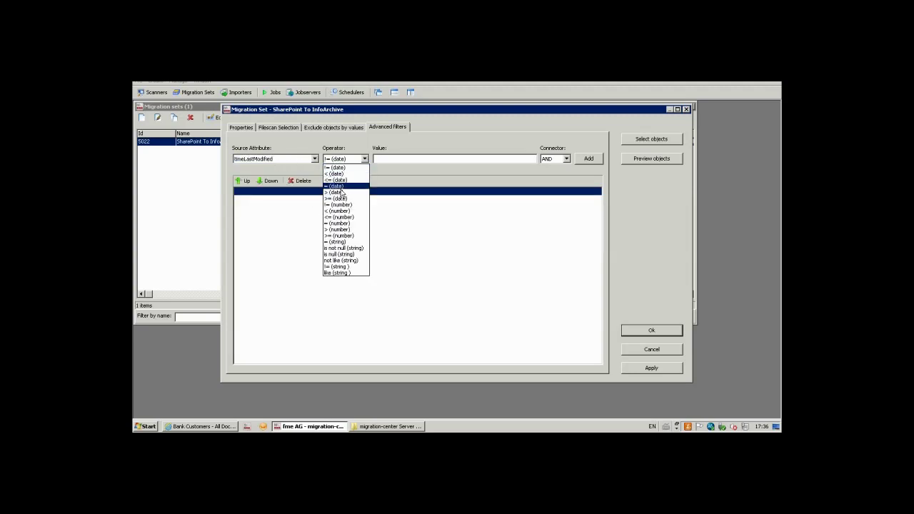
{"action": "left_click", "coordinate": [335, 193]}
{"action": "left_click", "coordinate": [404, 157]}
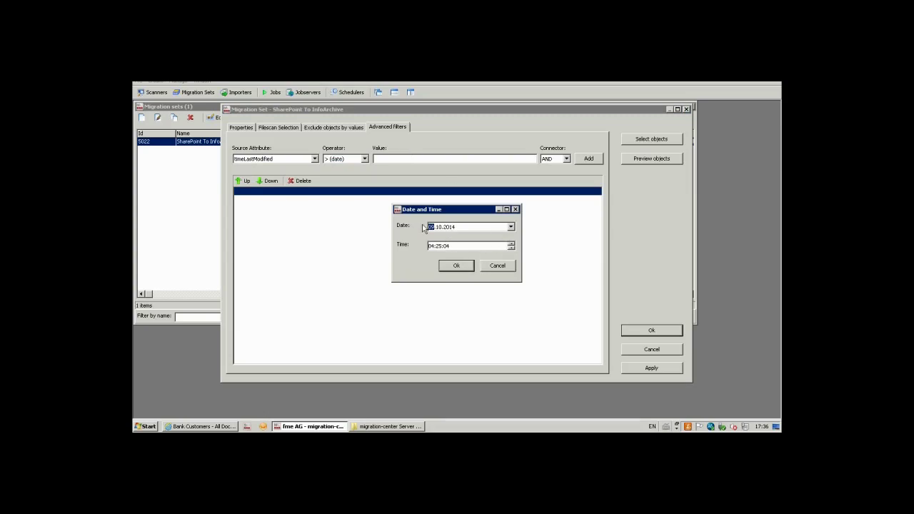
{"action": "left_click", "coordinate": [511, 227]}
{"action": "left_click", "coordinate": [437, 240]}
{"action": "left_click", "coordinate": [453, 240]}
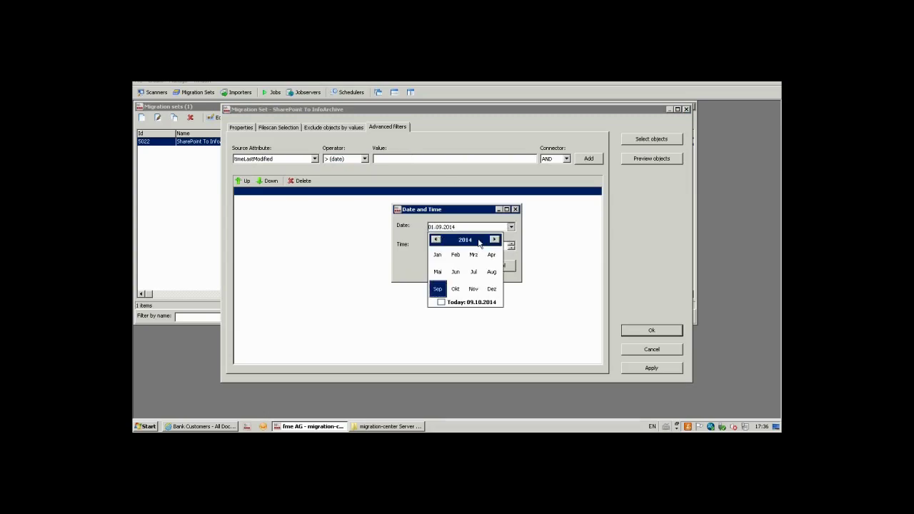
{"action": "left_click", "coordinate": [462, 240]}
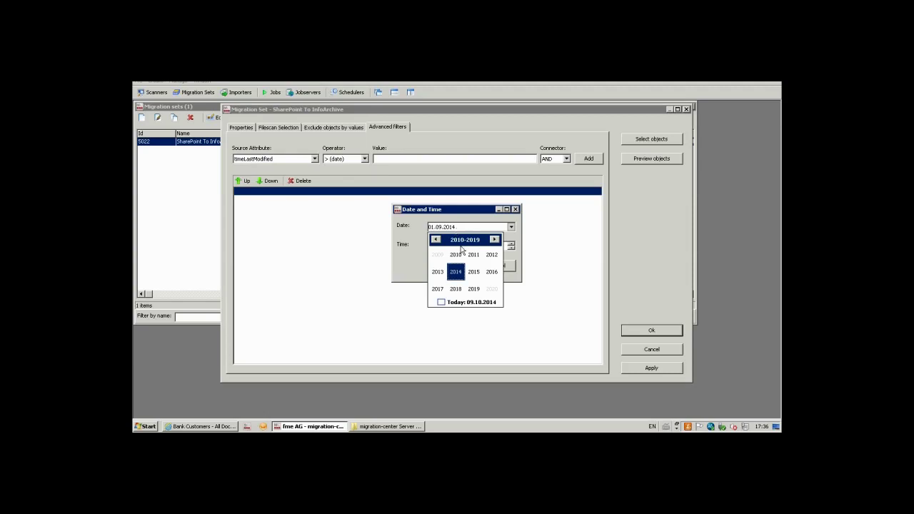
{"action": "key", "text": "Escape"}
{"action": "left_click", "coordinate": [512, 228]}
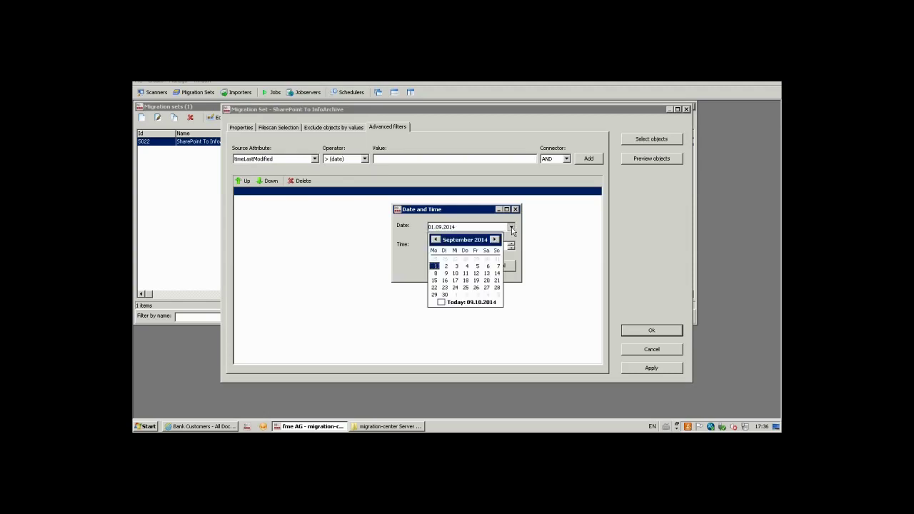
{"action": "left_click", "coordinate": [468, 240]}
{"action": "left_click", "coordinate": [467, 243]}
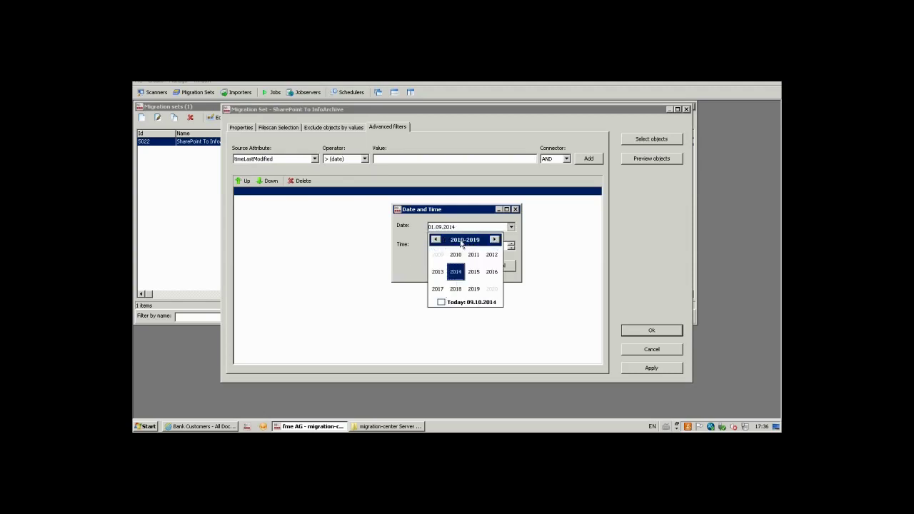
{"action": "left_click", "coordinate": [455, 255]}
{"action": "left_click", "coordinate": [438, 290]}
{"action": "left_click", "coordinate": [419, 267]}
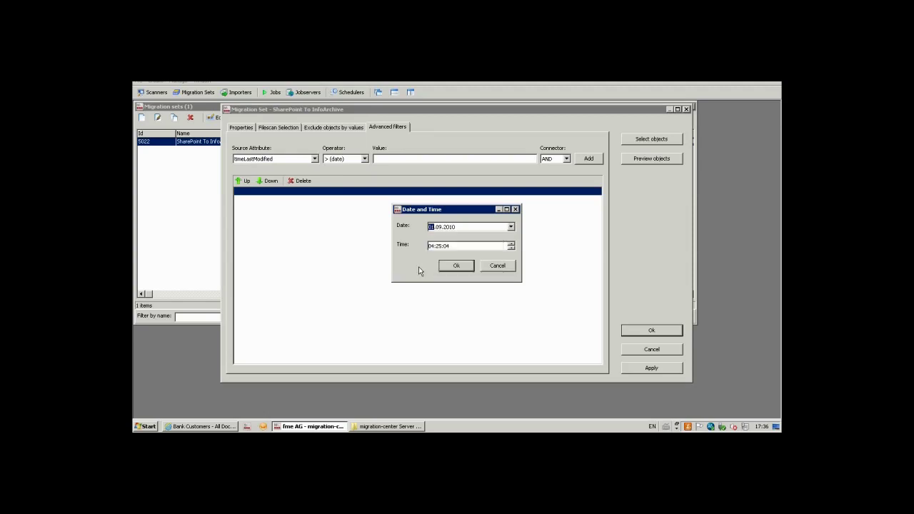
{"action": "left_click", "coordinate": [457, 265]}
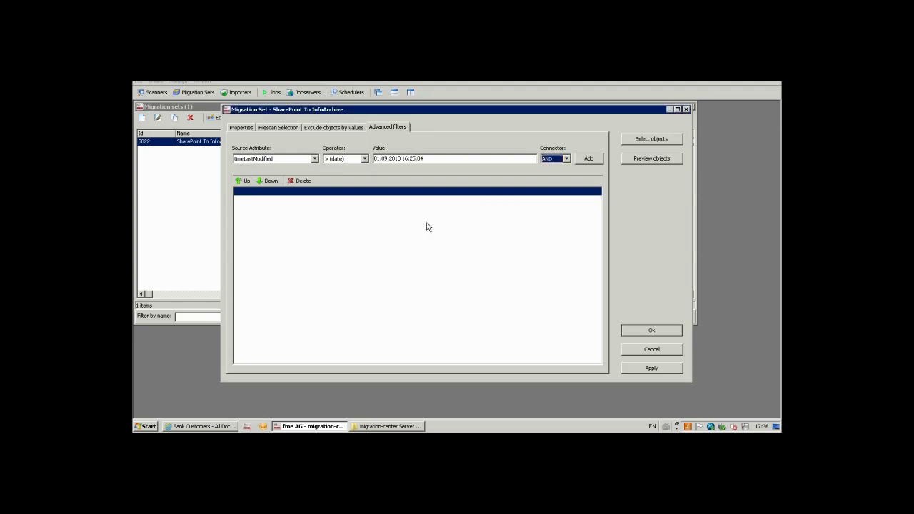
{"action": "left_click", "coordinate": [586, 159]}
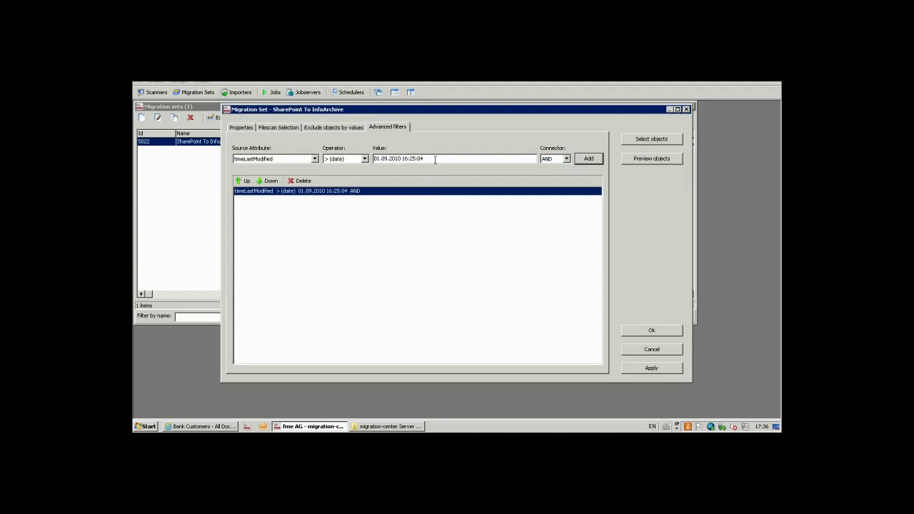
{"action": "left_click", "coordinate": [364, 159]}
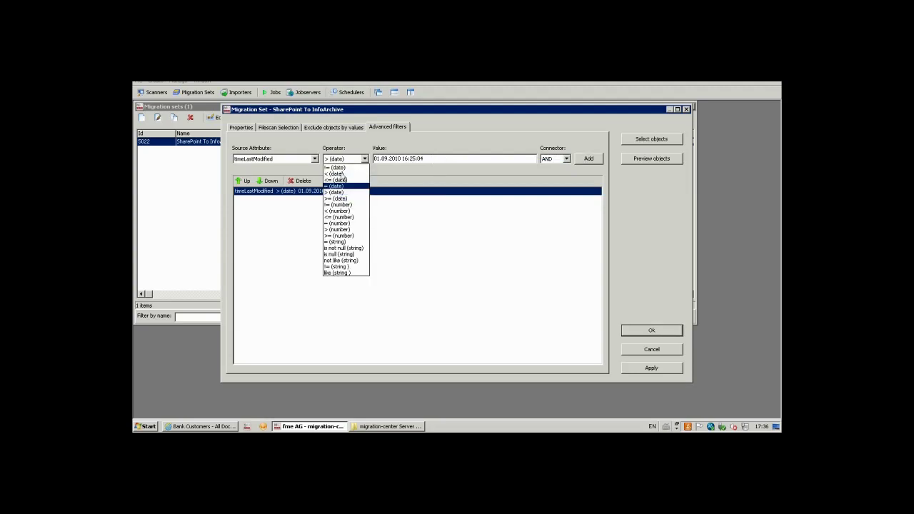
{"action": "left_click", "coordinate": [335, 173]}
{"action": "left_click", "coordinate": [444, 160]}
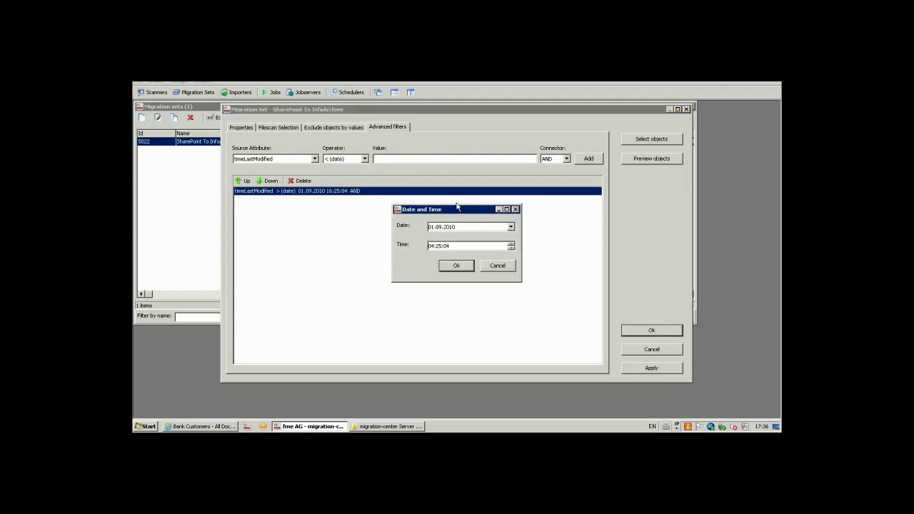
{"action": "left_click", "coordinate": [511, 227]}
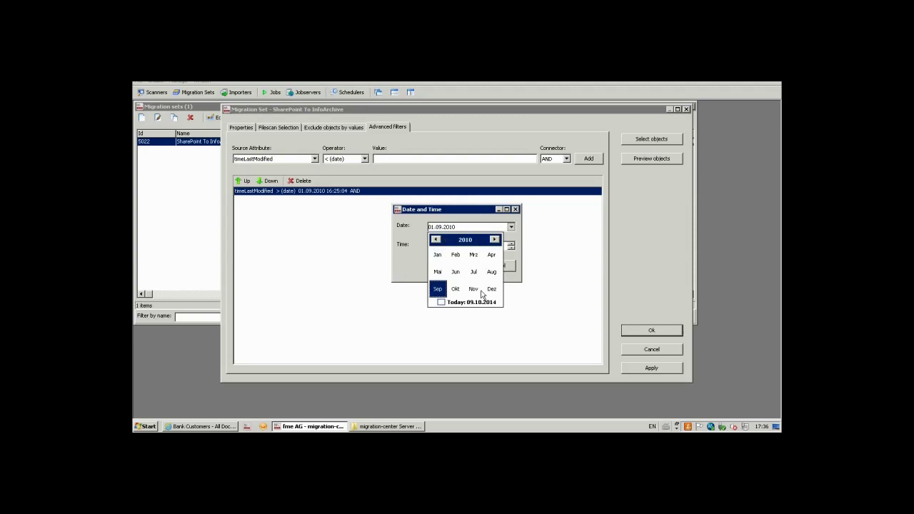
{"action": "left_click", "coordinate": [465, 240]}
{"action": "left_click", "coordinate": [456, 272]}
{"action": "left_click", "coordinate": [437, 289]}
{"action": "left_click", "coordinate": [463, 265]}
{"action": "left_click", "coordinate": [587, 158]}
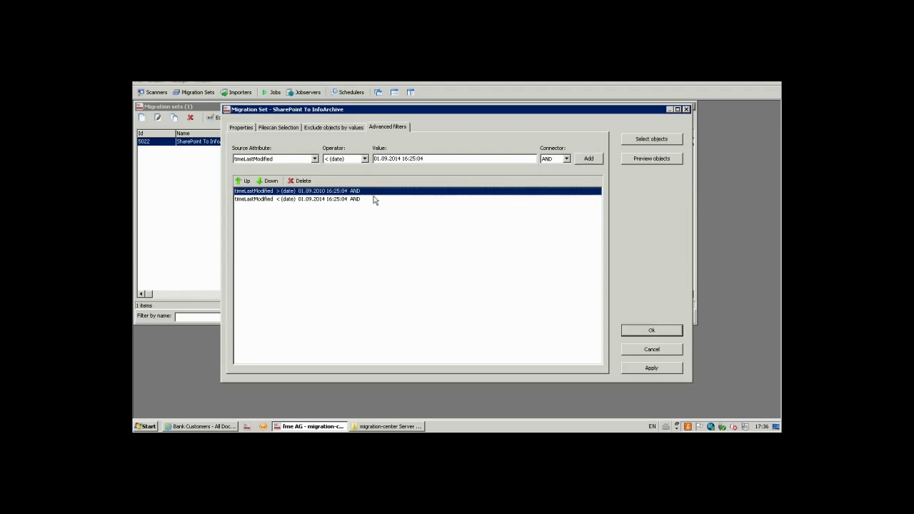
{"action": "key", "text": "Down"}
{"action": "key", "text": "Up"}
{"action": "key", "text": "Down"}
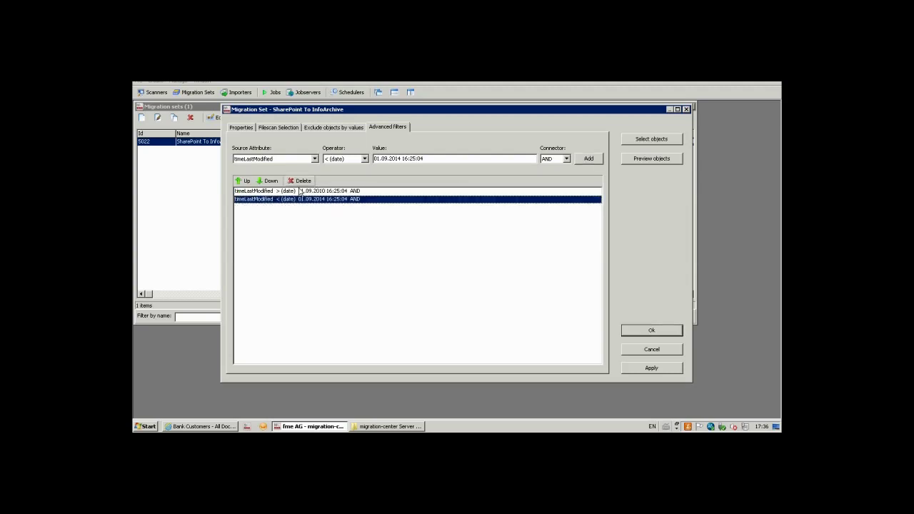
{"action": "key", "text": "Up"}
{"action": "left_click", "coordinate": [300, 181]}
{"action": "left_click", "coordinate": [460, 271]}
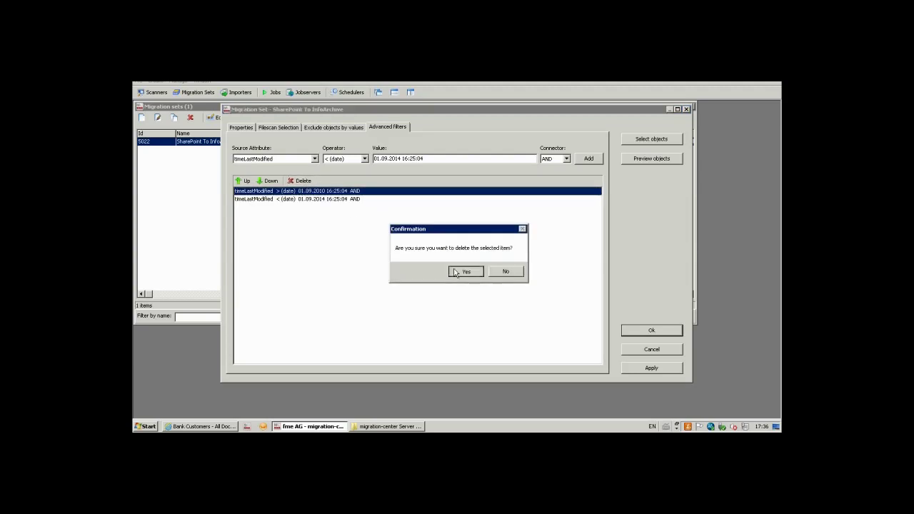
{"action": "key", "text": "Delete"}
{"action": "left_click", "coordinate": [457, 272]}
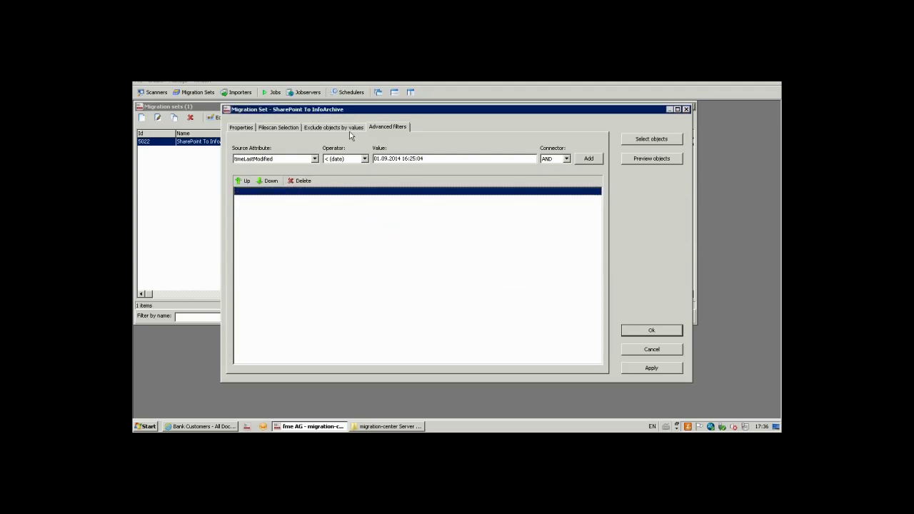
- Exclude Contract Types Konten through Verträge, keeping only Geschäftspartner und Bonität, and preview the objects
{"action": "left_click", "coordinate": [336, 128]}
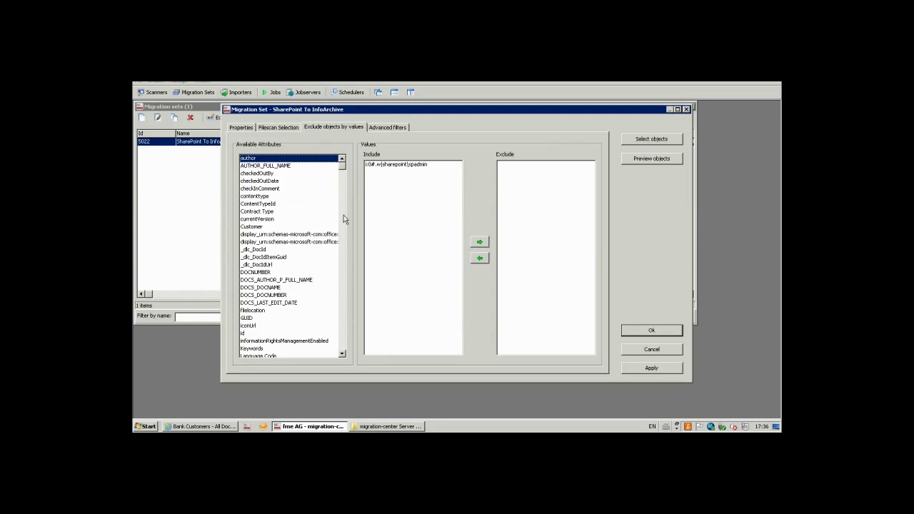
{"action": "left_click", "coordinate": [294, 197]}
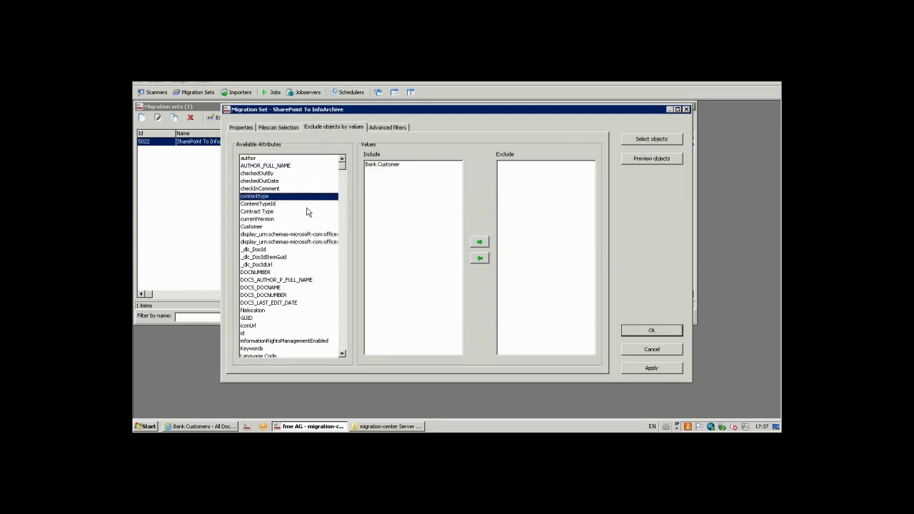
{"action": "left_click", "coordinate": [302, 204]}
{"action": "left_click", "coordinate": [300, 211]}
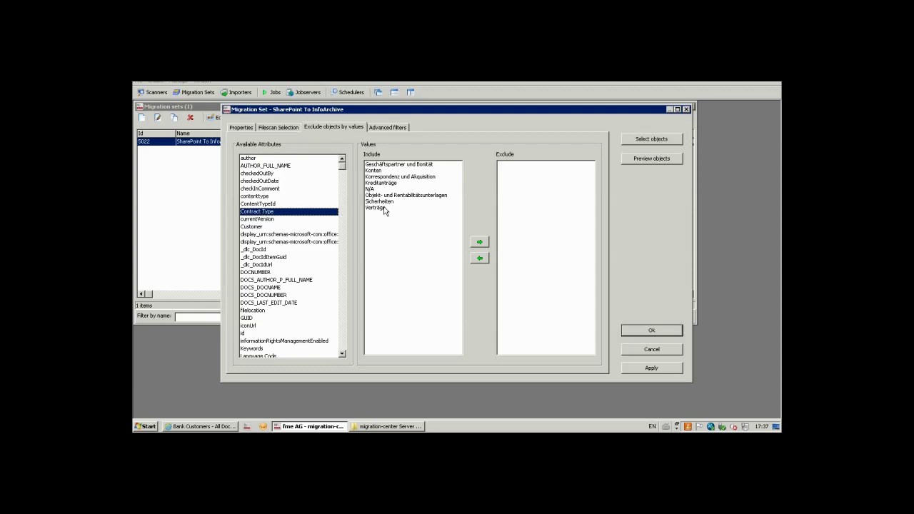
{"action": "left_click_drag", "start_coordinate": [387, 171], "coordinate": [386, 208]}
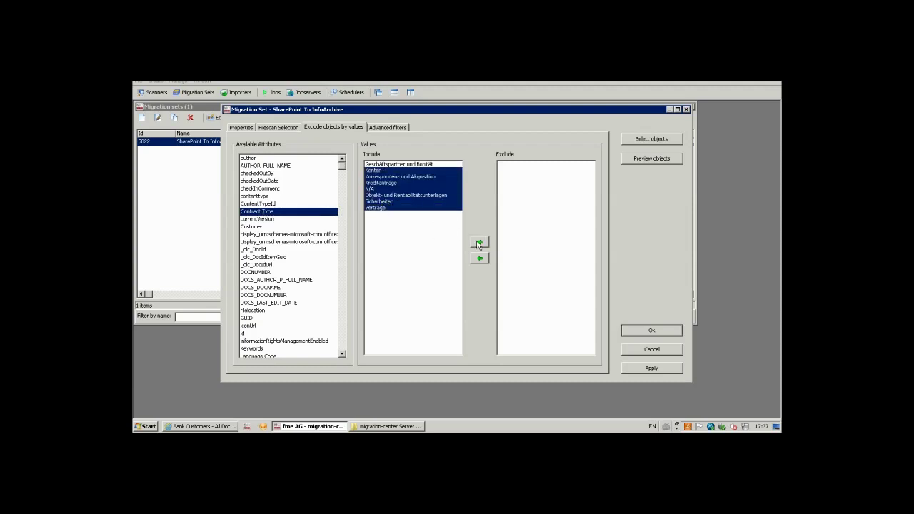
{"action": "left_click", "coordinate": [477, 243]}
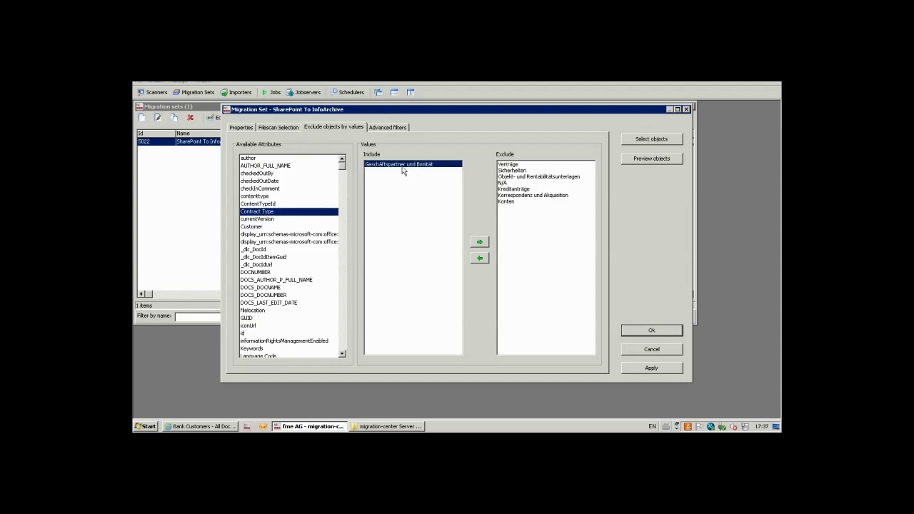
{"action": "left_click", "coordinate": [645, 157]}
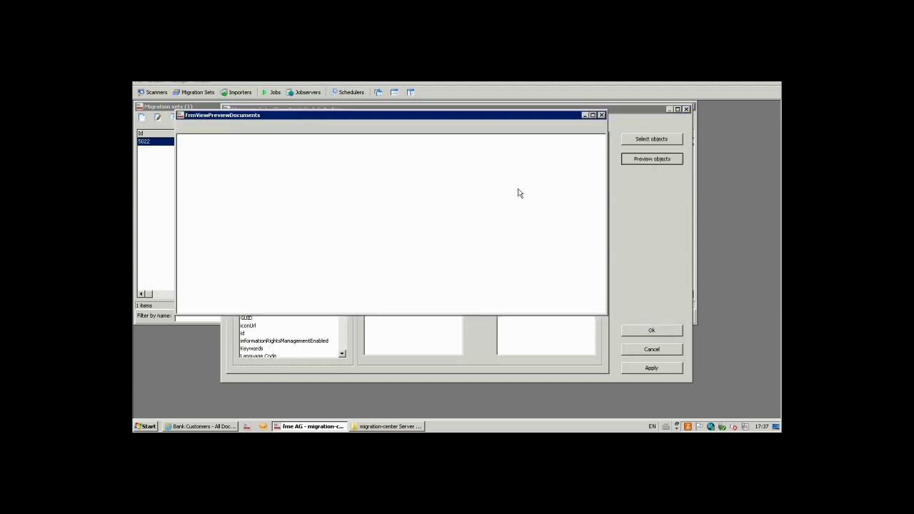
- Check the previewed documents, then select the 117 filtered objects into the set in background
{"action": "left_click", "coordinate": [578, 292]}
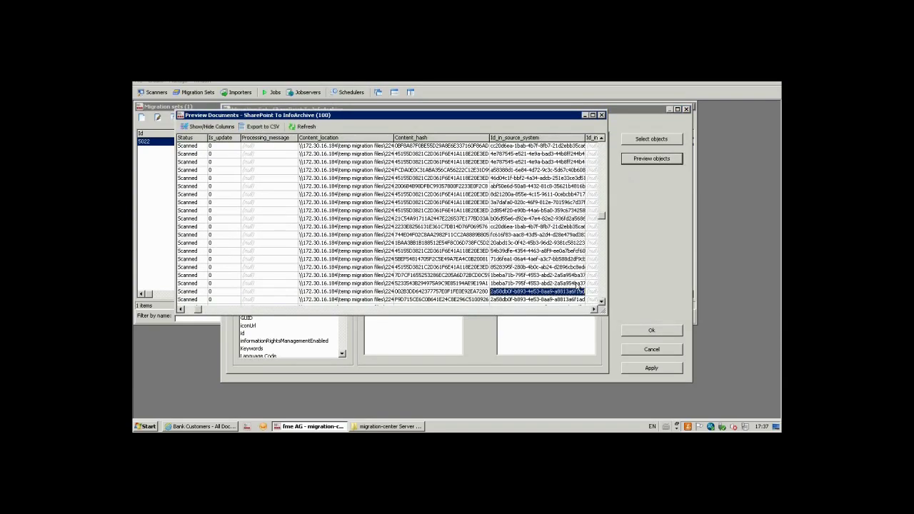
{"action": "key", "text": "Down"}
{"action": "key", "text": "Down"}
{"action": "key", "text": "Down"}
{"action": "key", "text": "Down"}
{"action": "key", "text": "Down"}
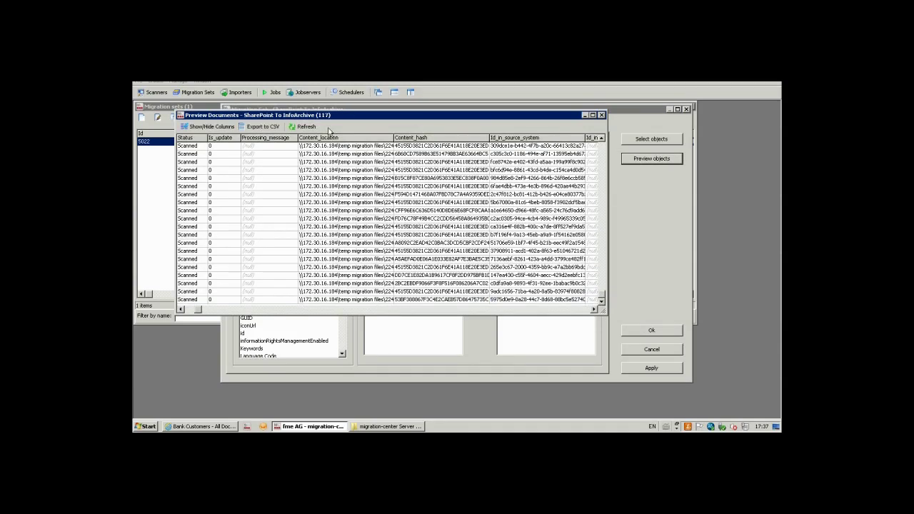
{"action": "left_click", "coordinate": [602, 116]}
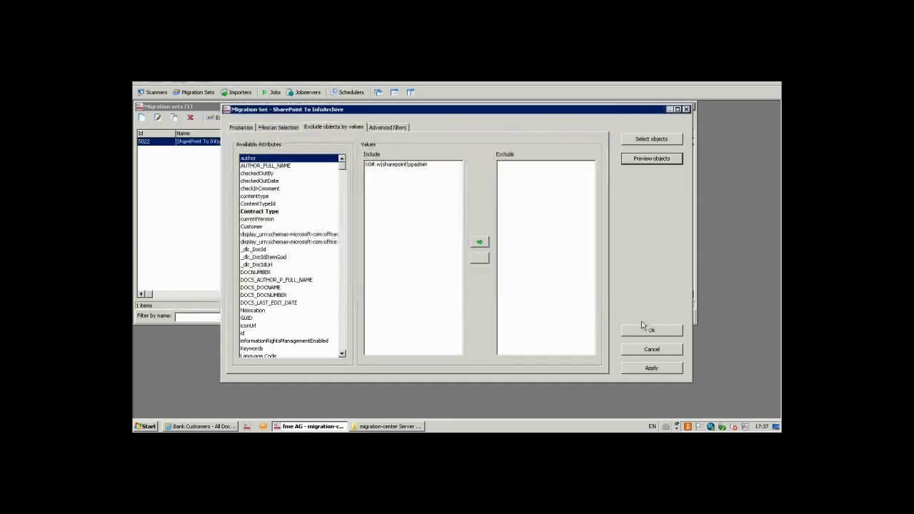
{"action": "left_click", "coordinate": [642, 142]}
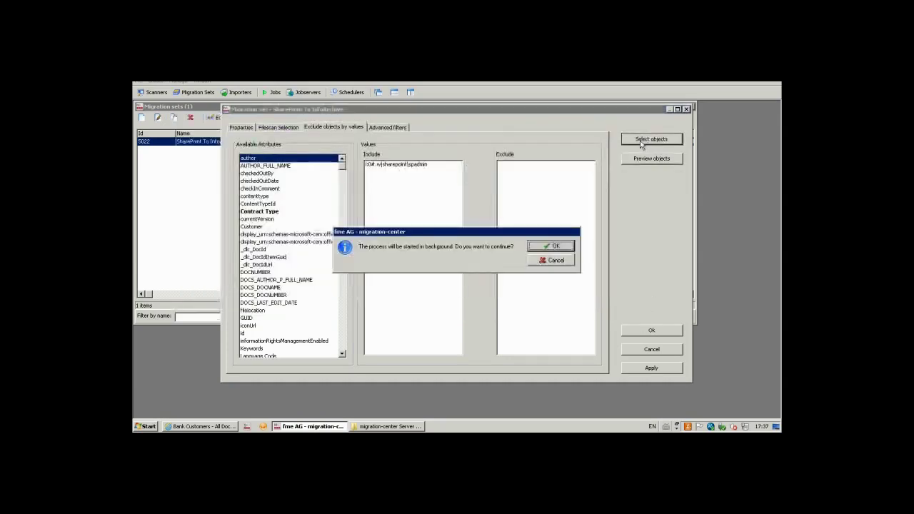
{"action": "left_click", "coordinate": [555, 246]}
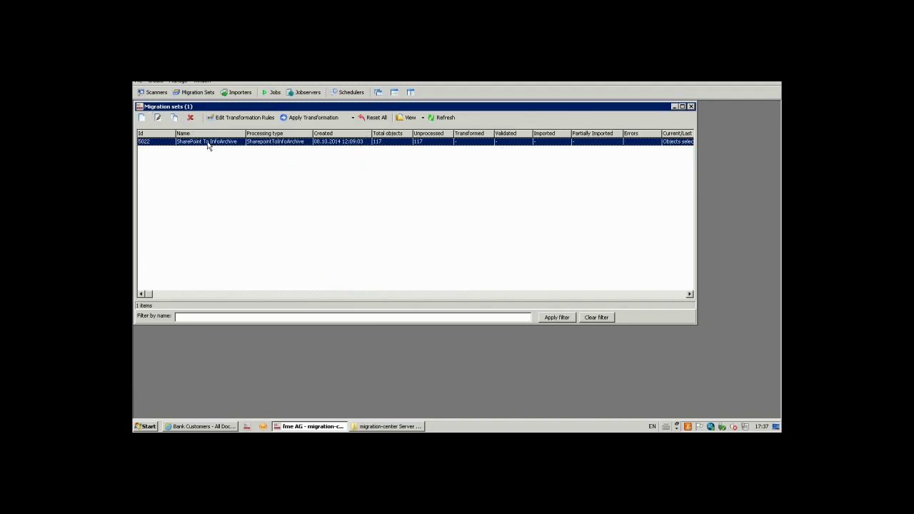
{"action": "left_click", "coordinate": [142, 119]}
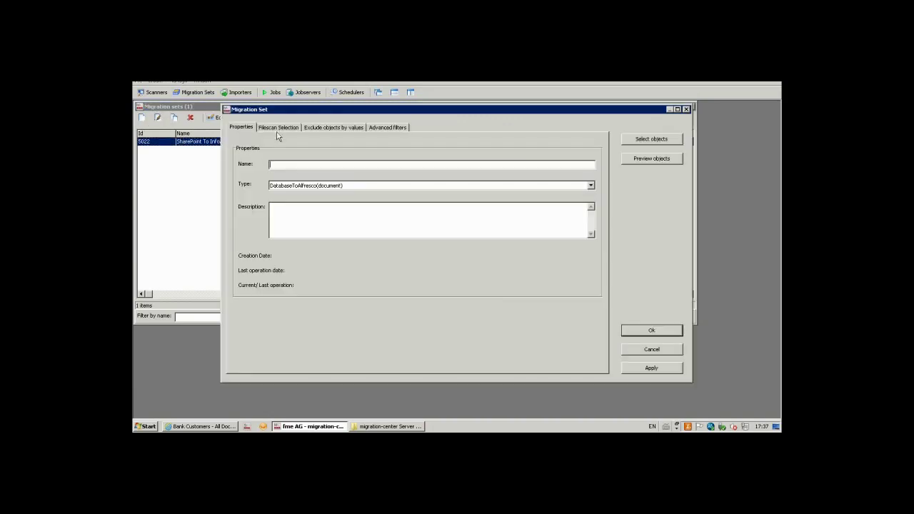
{"action": "left_click", "coordinate": [299, 186]}
{"action": "scroll", "coordinate": [336, 334], "scroll_direction": "down", "scroll_amount": 1}
{"action": "scroll", "coordinate": [336, 335], "scroll_direction": "down", "scroll_amount": 15}
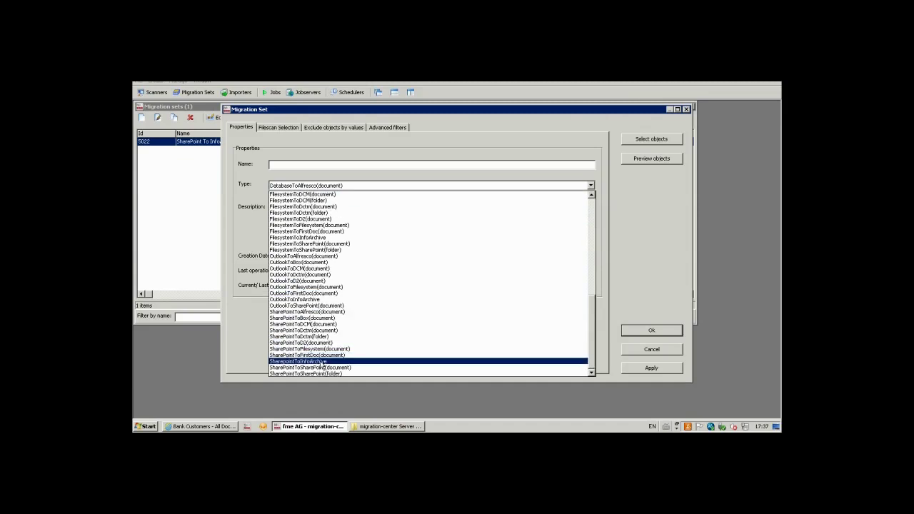
{"action": "left_click", "coordinate": [327, 367]}
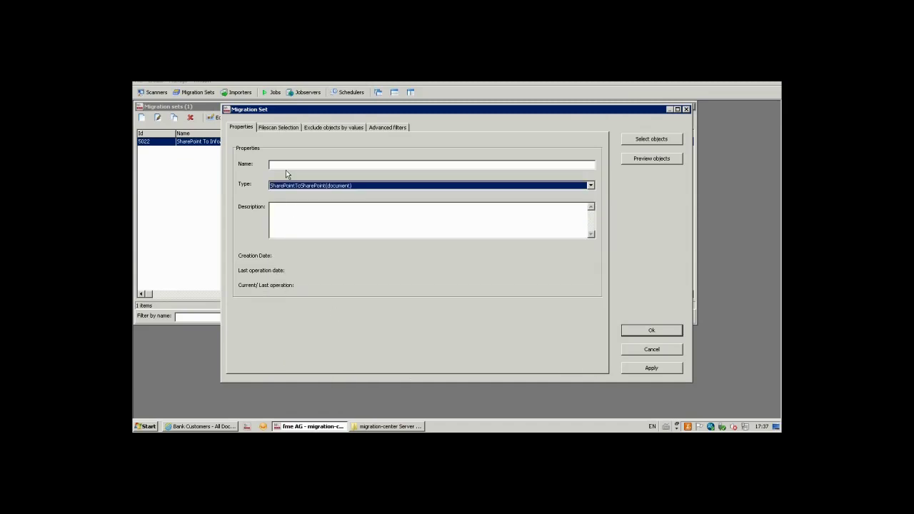
{"action": "left_click", "coordinate": [279, 127]}
{"action": "left_click", "coordinate": [328, 169]}
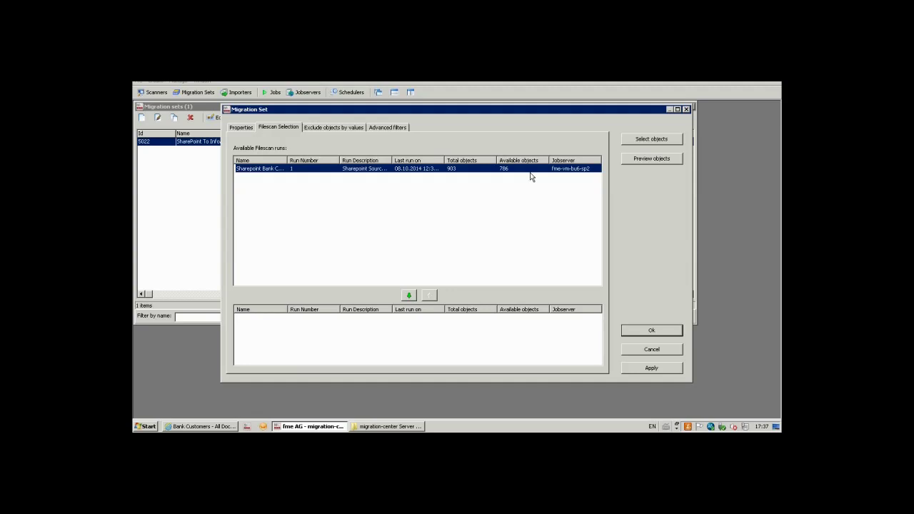
{"action": "left_click", "coordinate": [632, 350]}
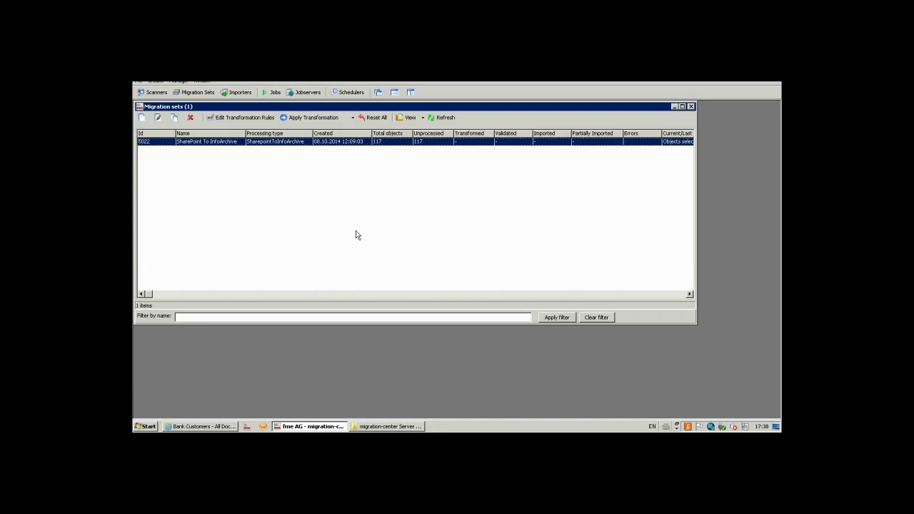
- Open the transformation rules and inspect the DSS_application, DSS_entity and following system attribute rules
{"action": "left_click", "coordinate": [255, 120]}
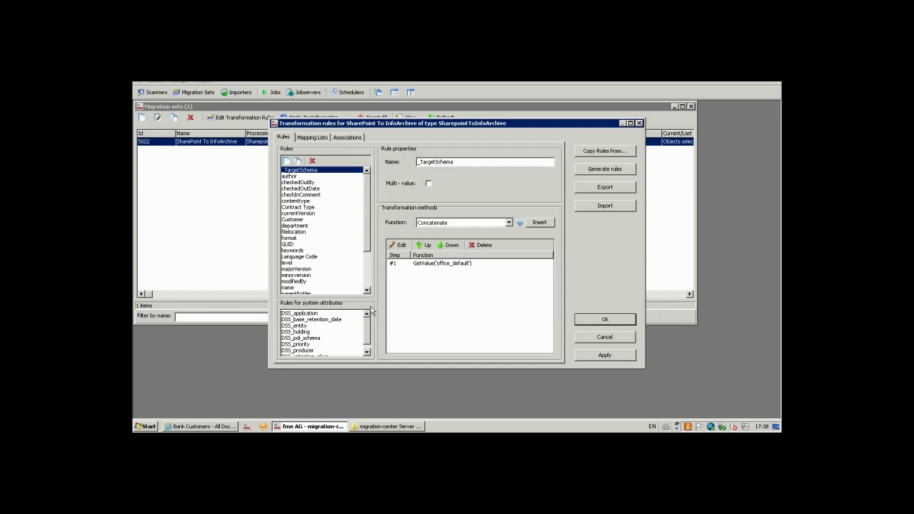
{"action": "scroll", "coordinate": [368, 328], "scroll_direction": "down", "scroll_amount": 1}
{"action": "scroll", "coordinate": [367, 325], "scroll_direction": "up", "scroll_amount": 1}
{"action": "left_click", "coordinate": [354, 314]}
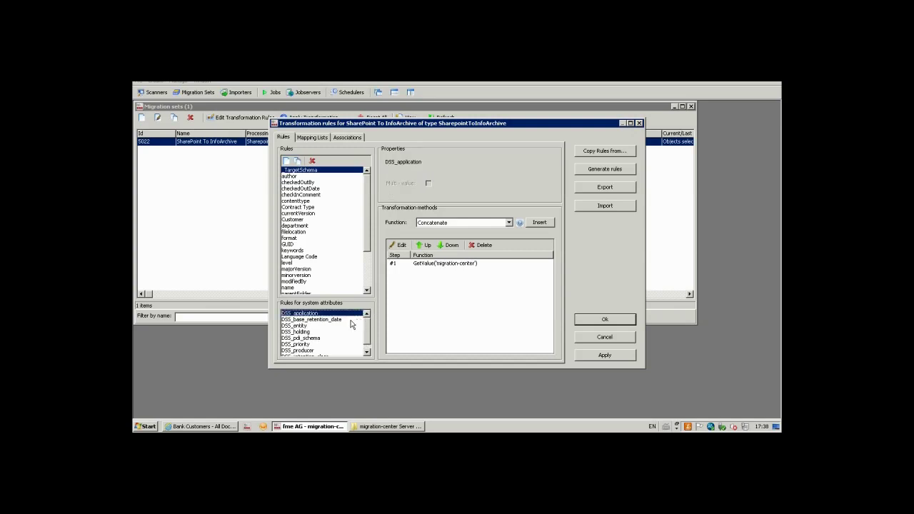
{"action": "left_click", "coordinate": [350, 325]}
{"action": "left_click", "coordinate": [329, 331]}
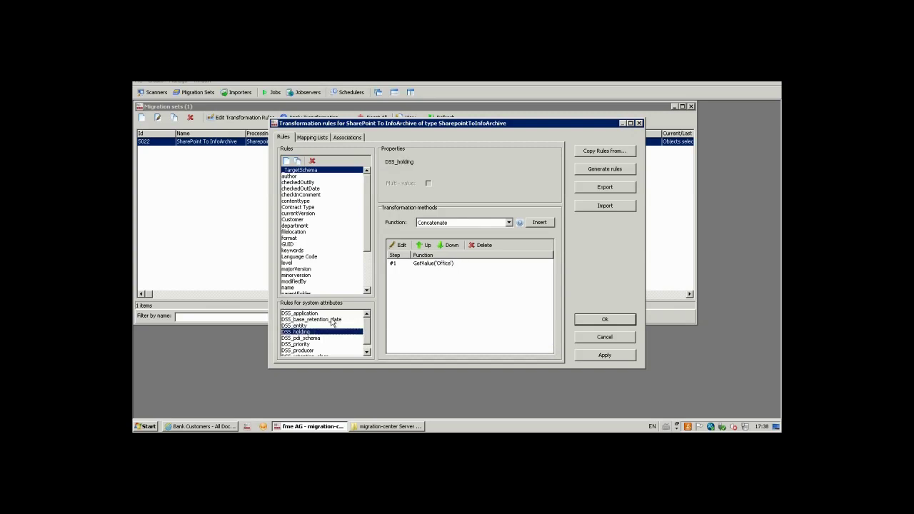
{"action": "left_click", "coordinate": [335, 338]}
{"action": "left_click", "coordinate": [332, 354]}
- Inspect DSS_holding, DSS_pdi_schema, DSS_retention_class, and DSS_producer set to GetValue('SharePoint')
{"action": "left_click", "coordinate": [325, 325]}
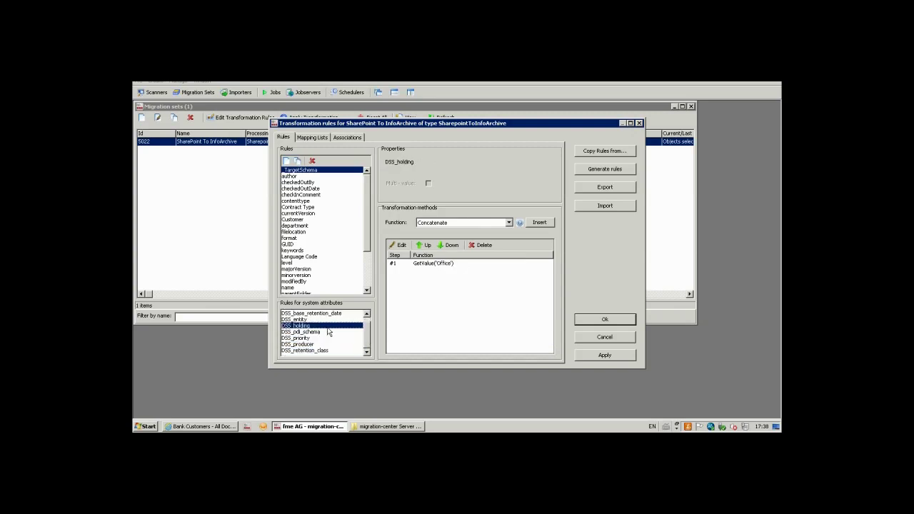
{"action": "left_click", "coordinate": [327, 333]}
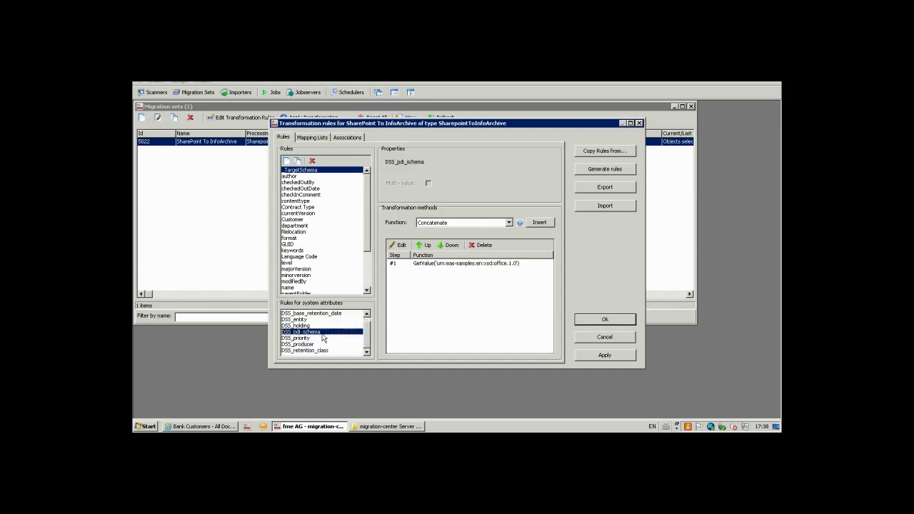
{"action": "left_click", "coordinate": [498, 266]}
{"action": "left_click", "coordinate": [350, 339]}
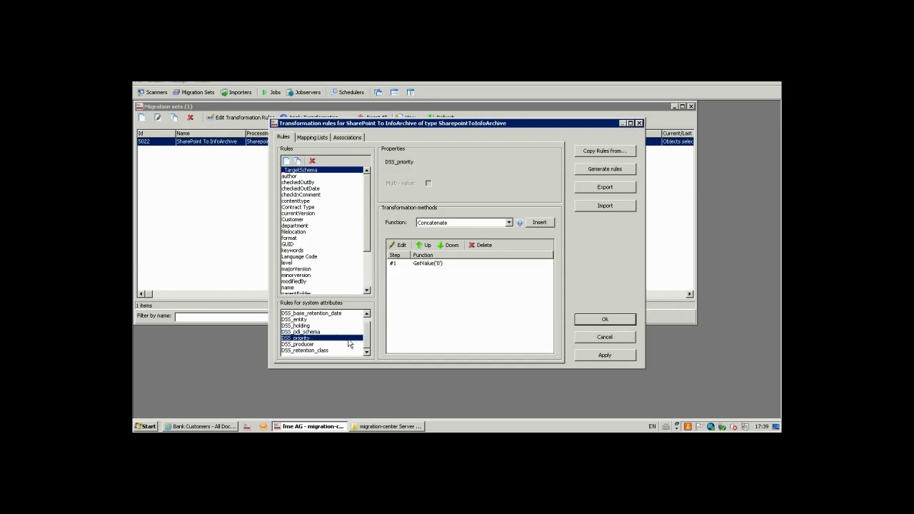
{"action": "left_click", "coordinate": [344, 344]}
{"action": "left_click", "coordinate": [340, 350]}
{"action": "key", "text": "Up"}
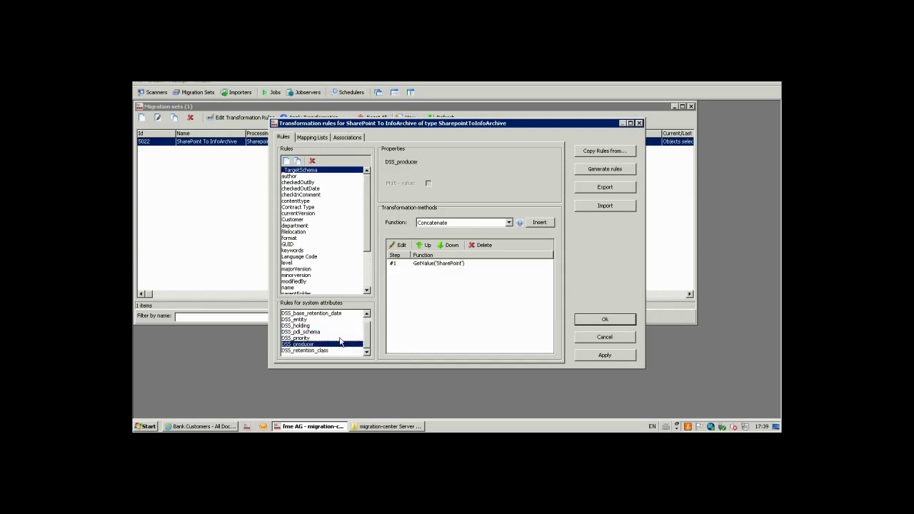
{"action": "left_click", "coordinate": [367, 314]}
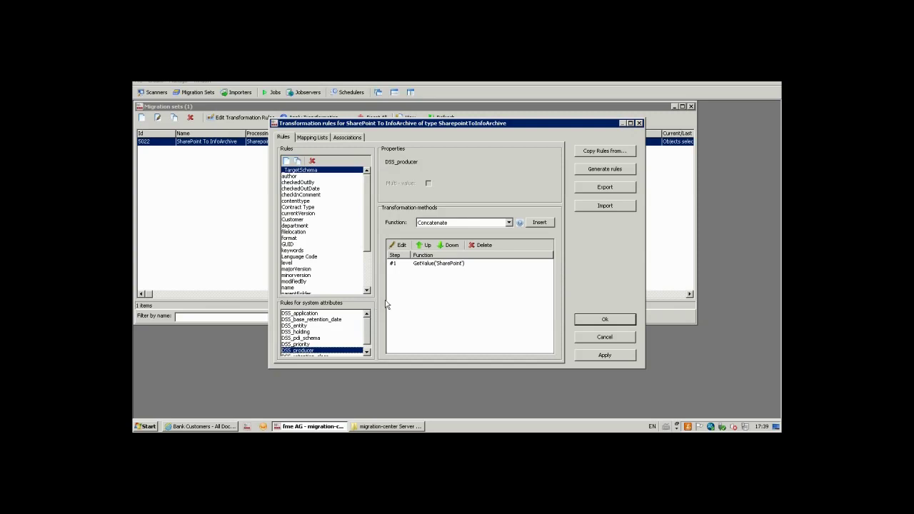
{"action": "left_click", "coordinate": [315, 202]}
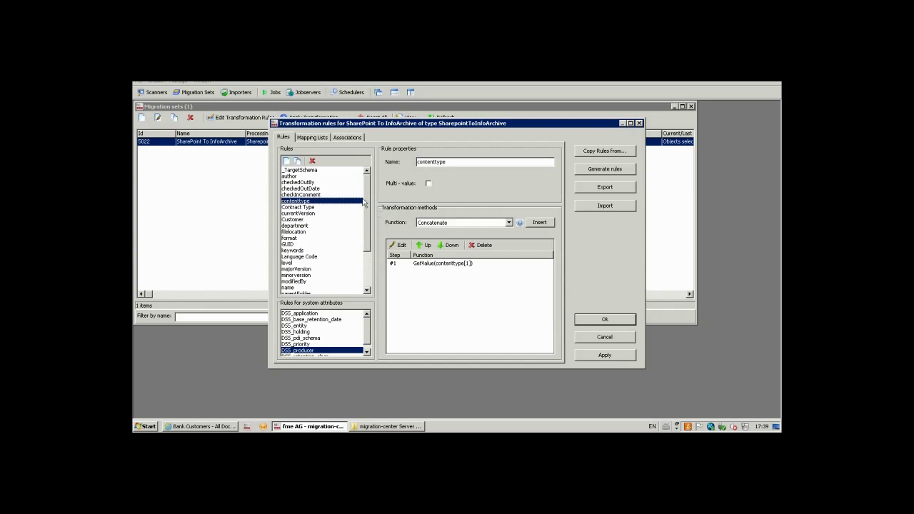
{"action": "left_click", "coordinate": [322, 177]}
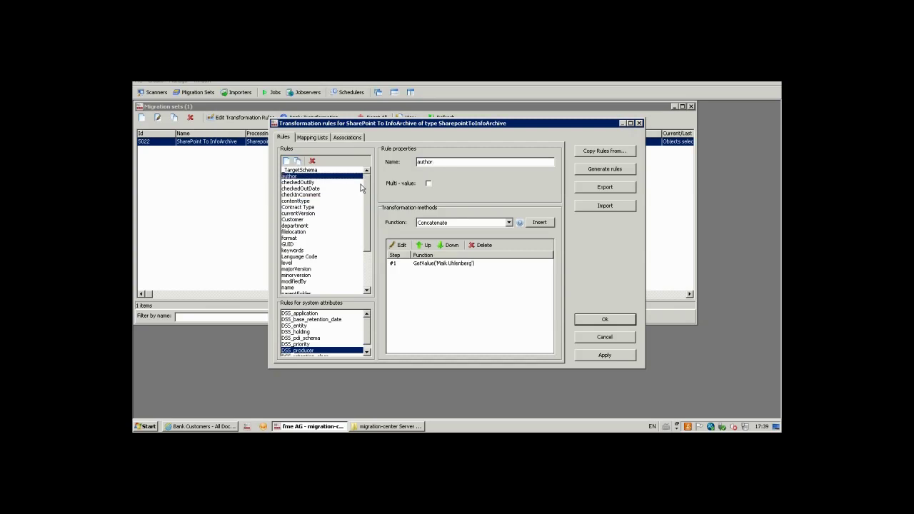
{"action": "scroll", "coordinate": [366, 187], "scroll_direction": "down", "scroll_amount": 3}
{"action": "left_click", "coordinate": [324, 250]}
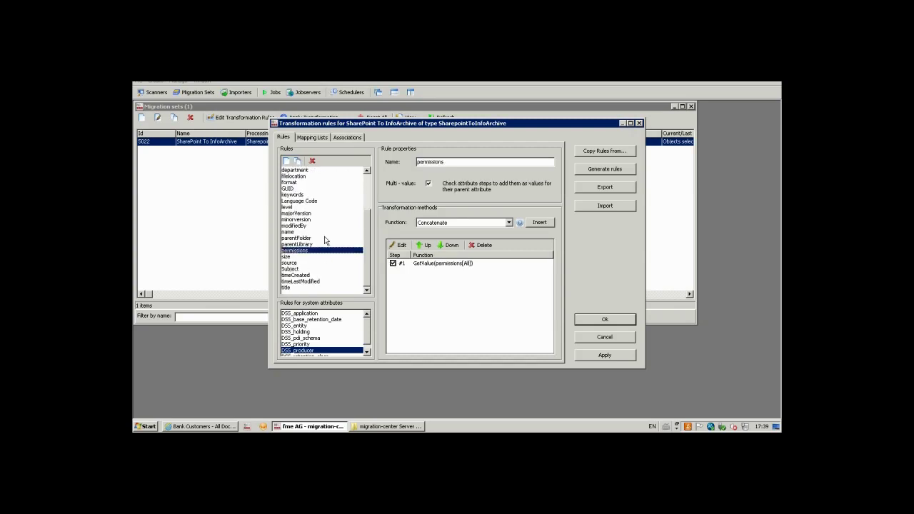
{"action": "left_click", "coordinate": [325, 238]}
{"action": "left_click", "coordinate": [327, 208]}
{"action": "left_click", "coordinate": [329, 202]}
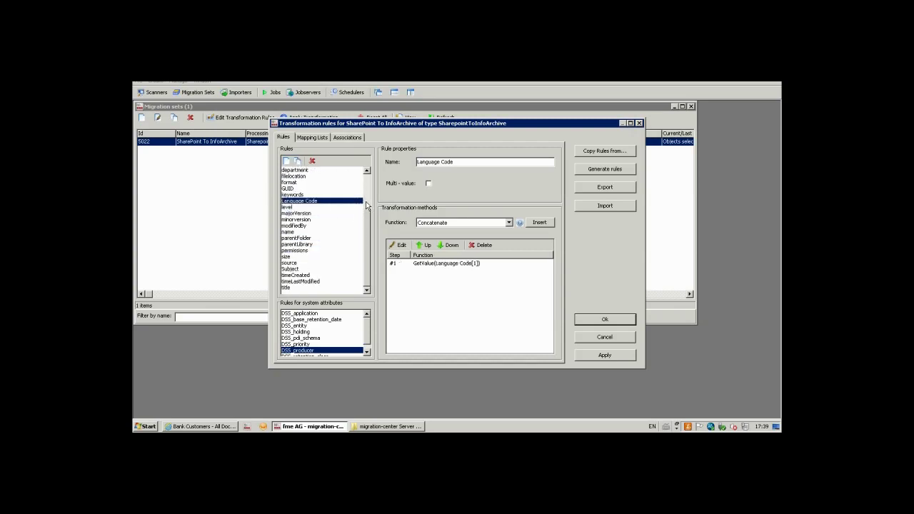
{"action": "scroll", "coordinate": [368, 214], "scroll_direction": "up", "scroll_amount": 3}
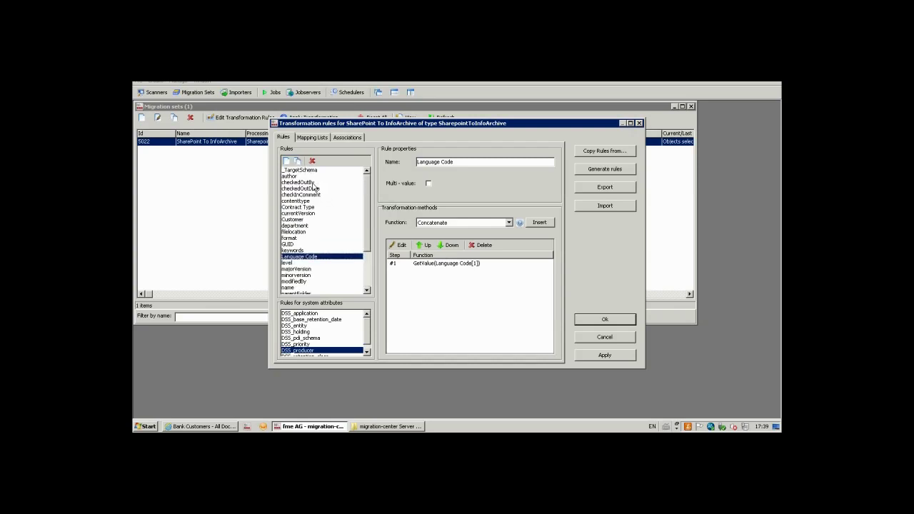
{"action": "left_click", "coordinate": [314, 183]}
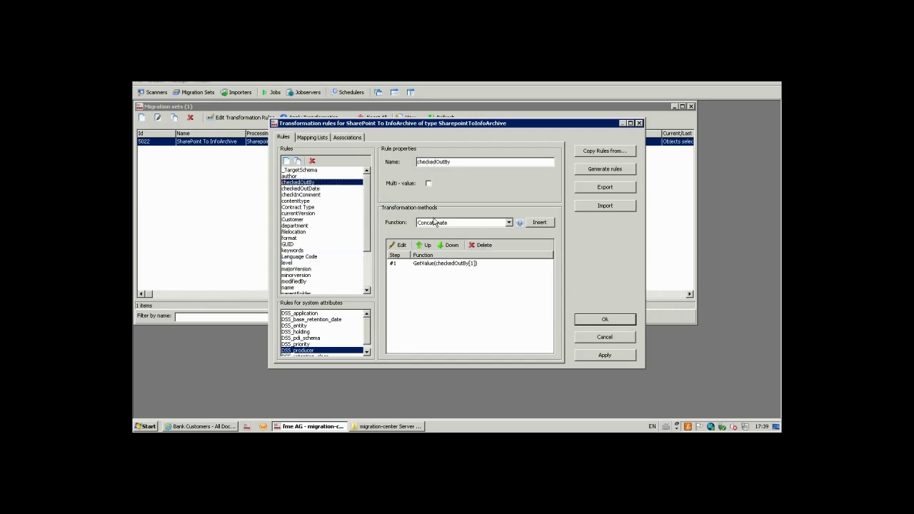
{"action": "left_click", "coordinate": [458, 263]}
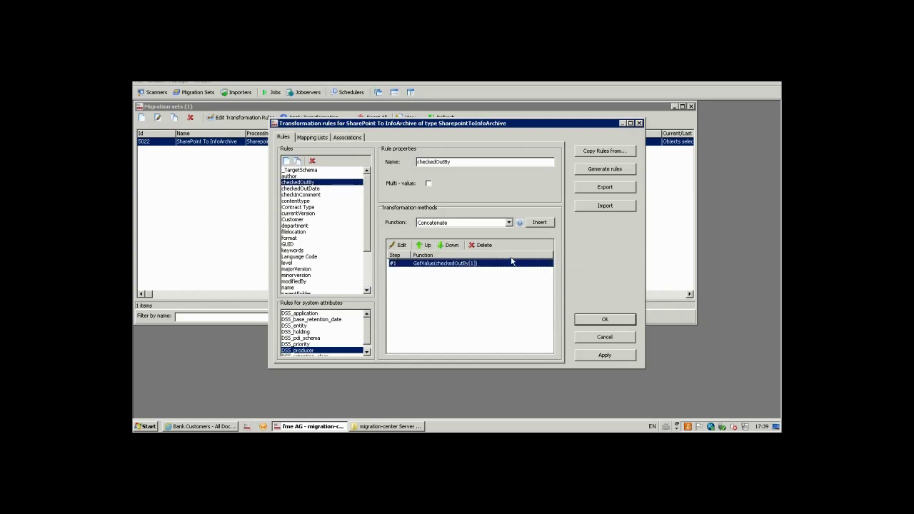
{"action": "scroll", "coordinate": [370, 229], "scroll_direction": "down", "scroll_amount": 3}
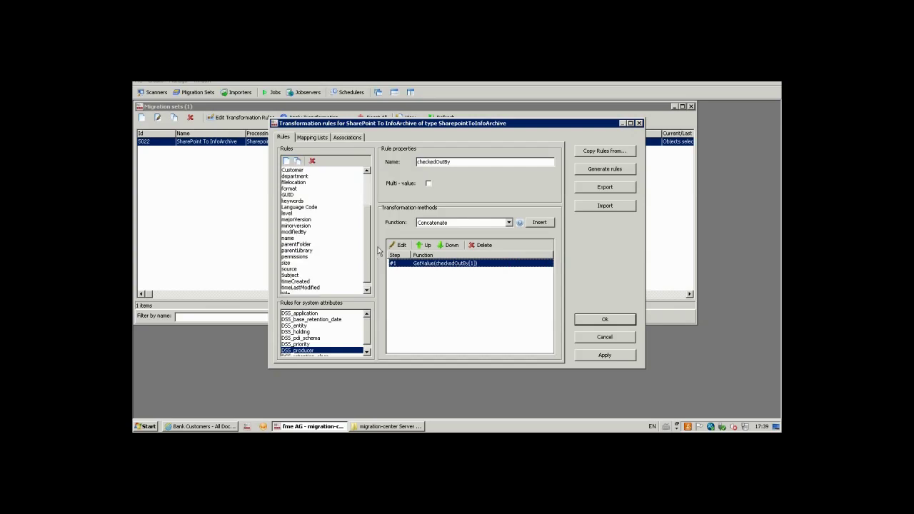
{"action": "left_click", "coordinate": [309, 276]}
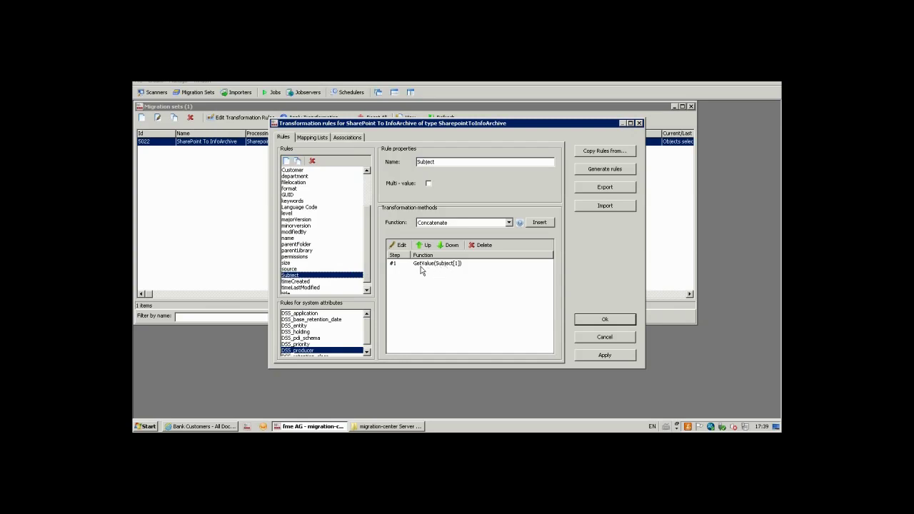
{"action": "left_click", "coordinate": [367, 290]}
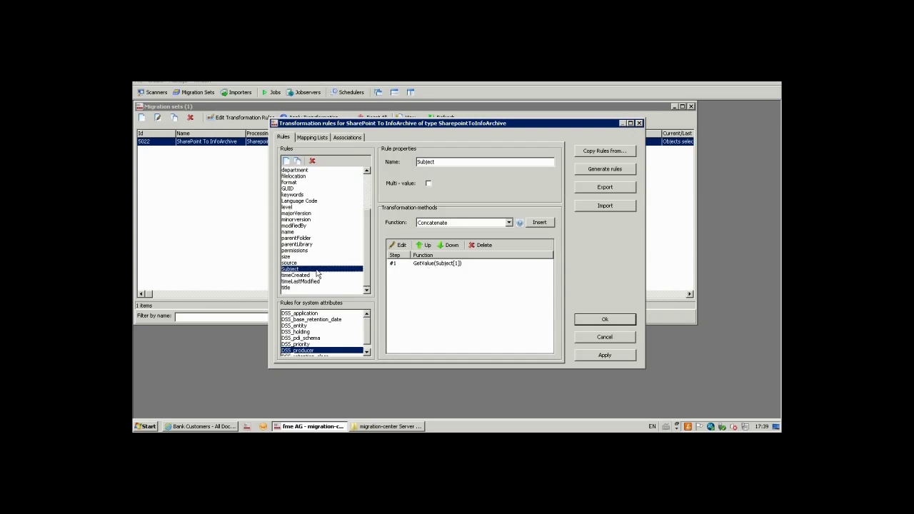
{"action": "left_click", "coordinate": [442, 265]}
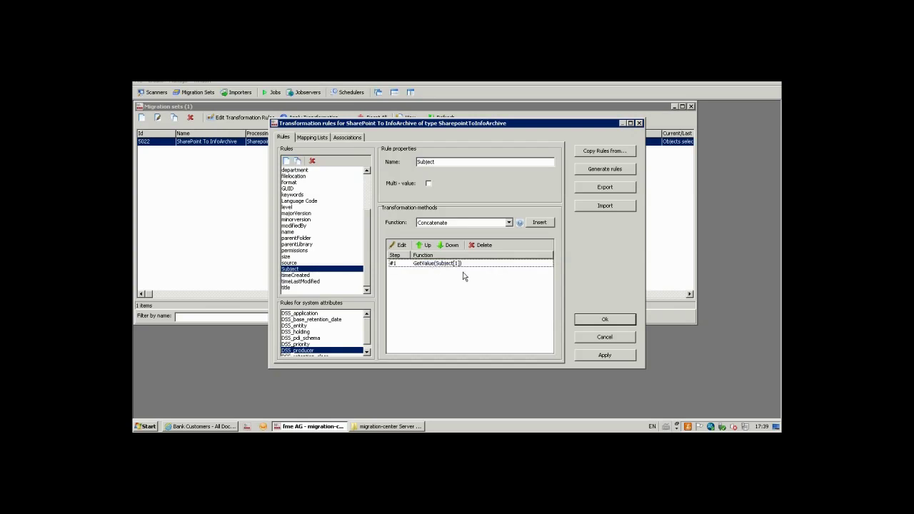
- Confirm the Subject rule's GetValue(Subject[1]) step, leaving the function list on Concatenate
{"action": "double_click", "coordinate": [464, 265]}
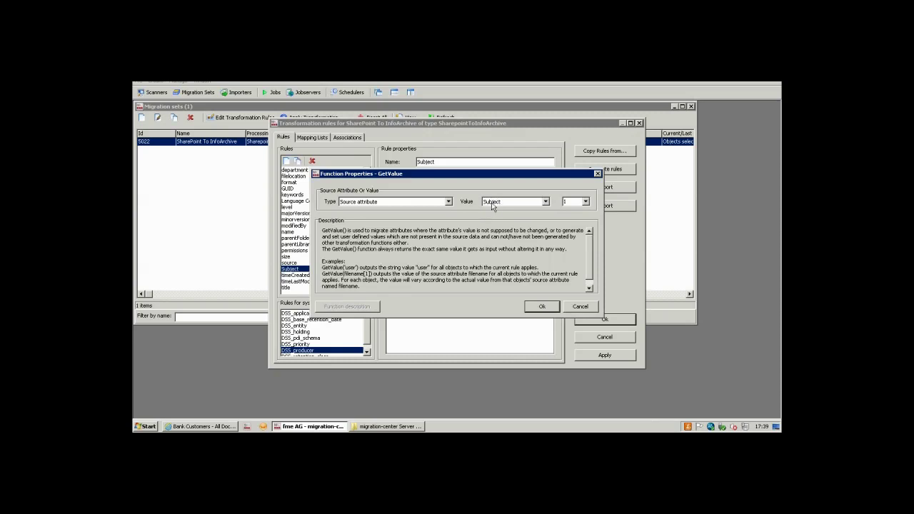
{"action": "left_click", "coordinate": [542, 306]}
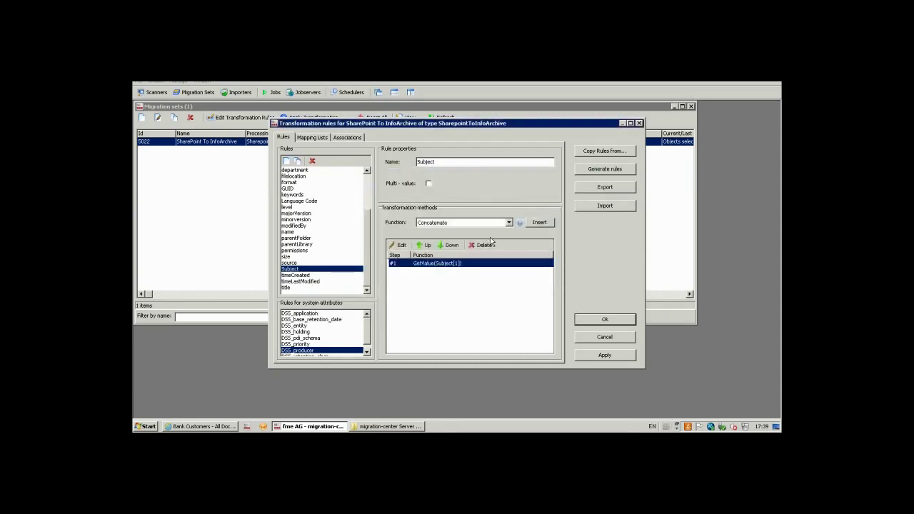
{"action": "left_click", "coordinate": [508, 222]}
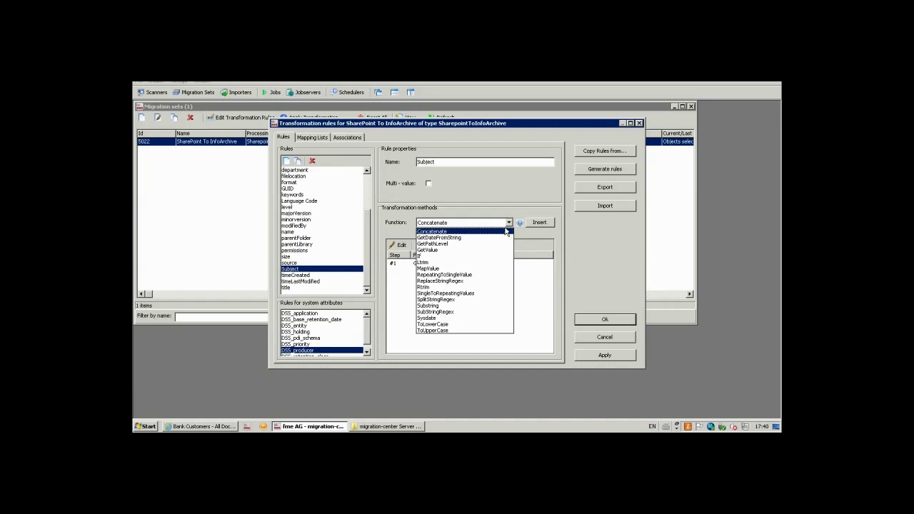
{"action": "left_click", "coordinate": [461, 205]}
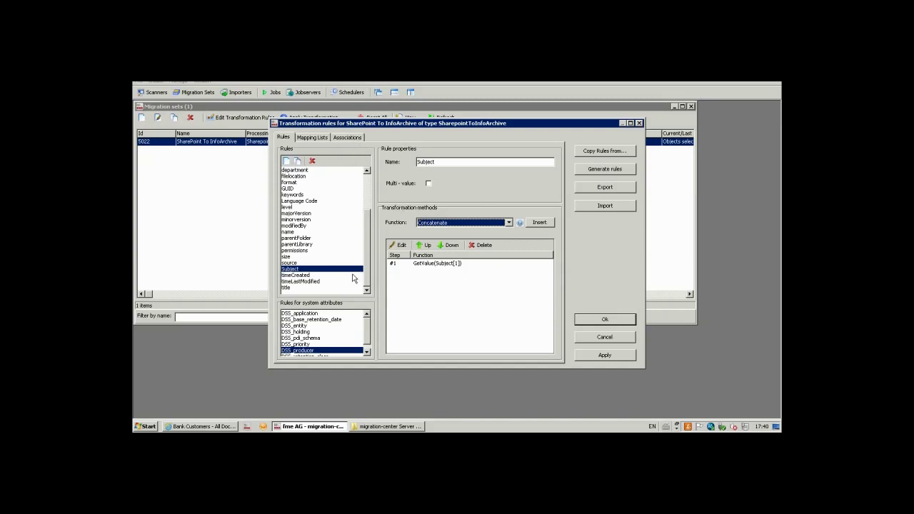
{"action": "left_click", "coordinate": [352, 137]}
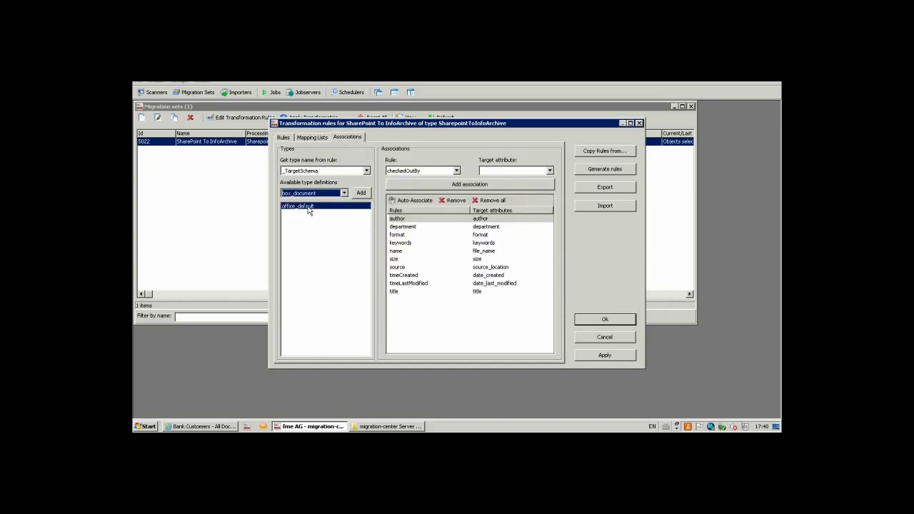
{"action": "left_click", "coordinate": [491, 228]}
{"action": "left_click", "coordinate": [491, 247]}
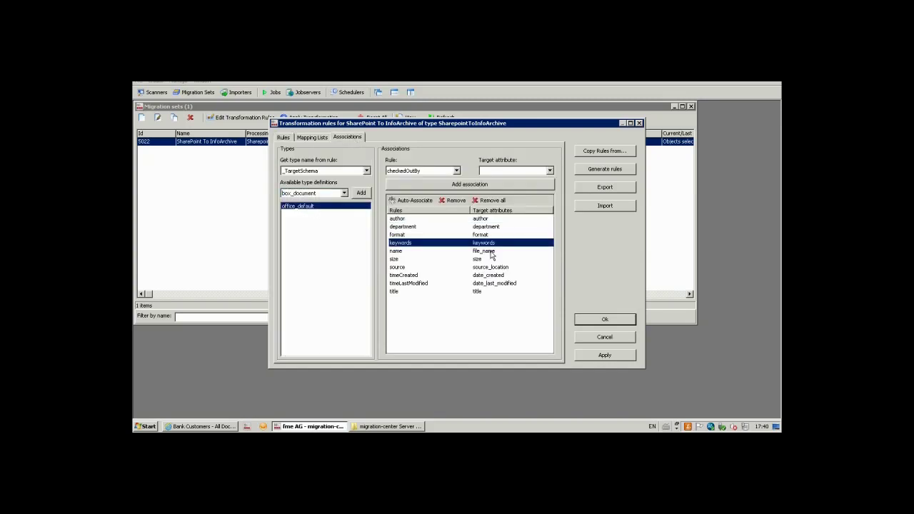
{"action": "left_click", "coordinate": [490, 251]}
{"action": "left_click", "coordinate": [489, 260]}
{"action": "left_click", "coordinate": [492, 268]}
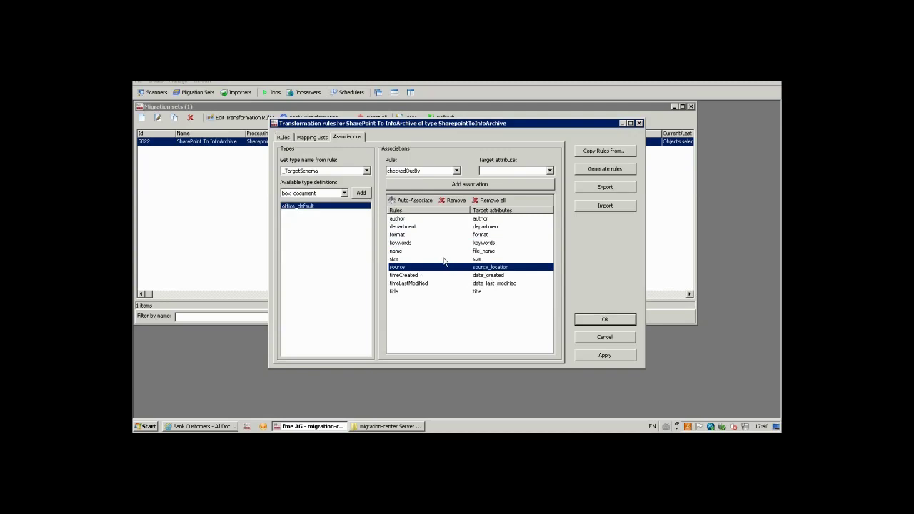
{"action": "left_click", "coordinate": [432, 219]}
{"action": "left_click", "coordinate": [428, 227]}
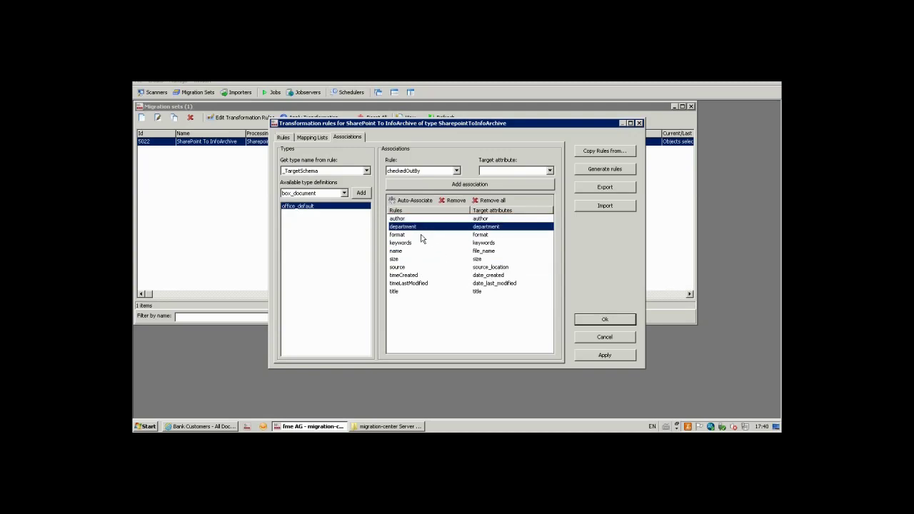
{"action": "left_click", "coordinate": [422, 234]}
{"action": "left_click", "coordinate": [430, 243]}
{"action": "left_click", "coordinate": [428, 250]}
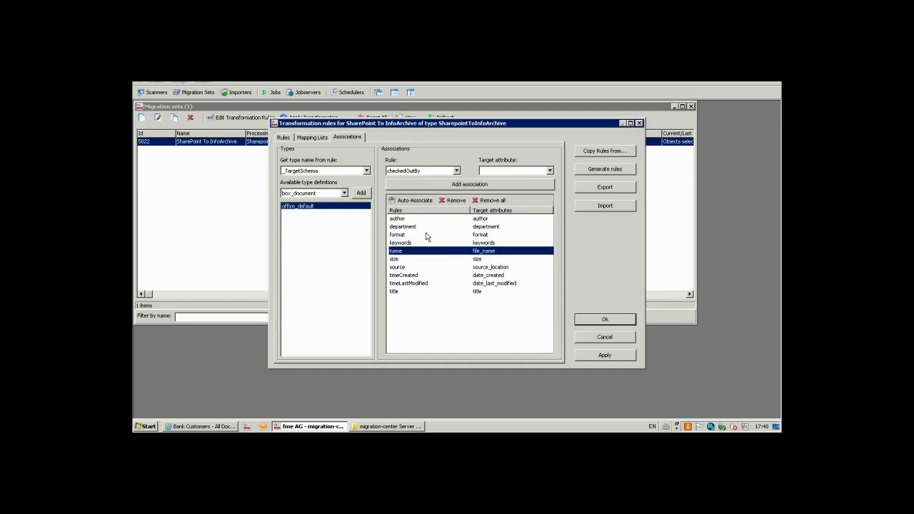
{"action": "left_click", "coordinate": [597, 320]}
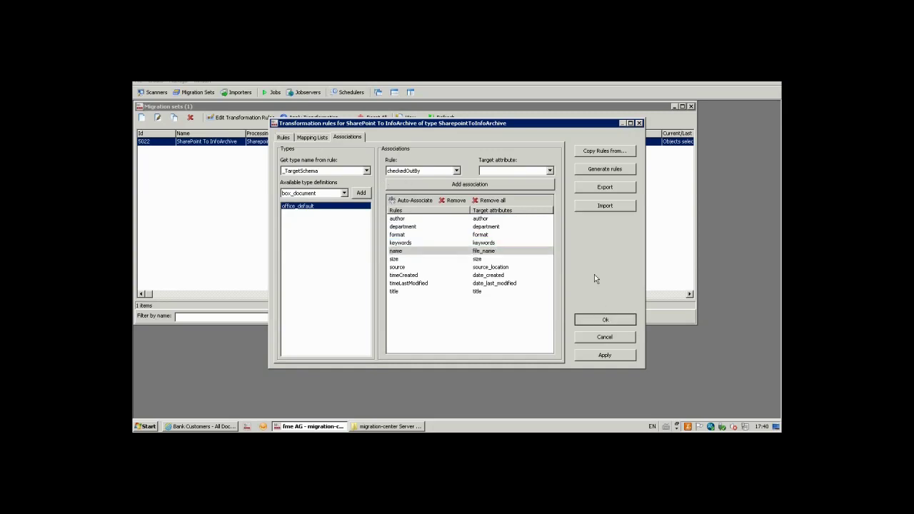
{"action": "left_click", "coordinate": [288, 138]}
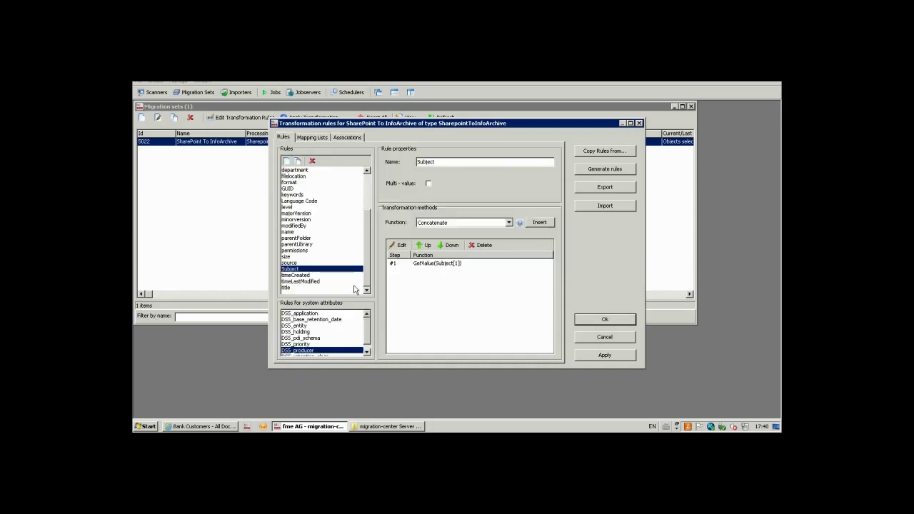
- Review the DSS_holding, DSS_pdi_schema and DSS_priority rules, then close the rules with Ok
{"action": "left_click", "coordinate": [333, 320]}
{"action": "left_click", "coordinate": [333, 331]}
{"action": "left_click", "coordinate": [333, 339]}
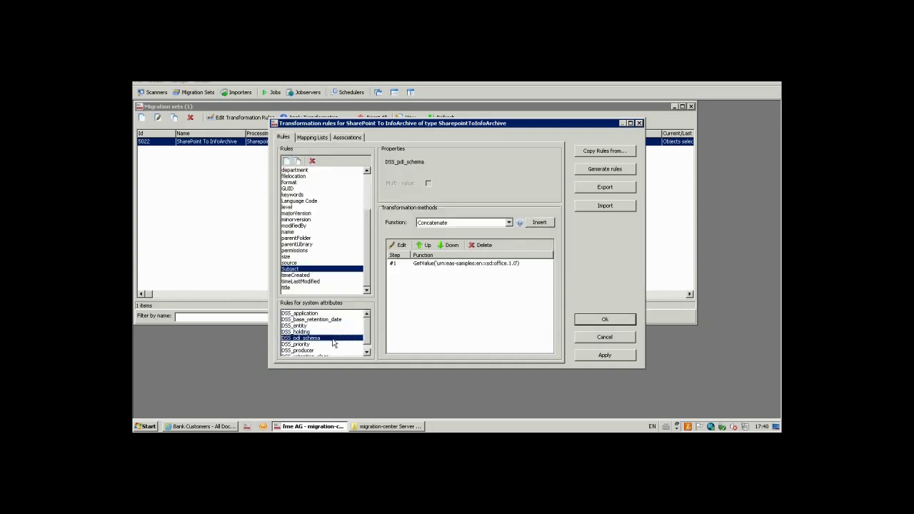
{"action": "left_click", "coordinate": [332, 344]}
{"action": "left_click", "coordinate": [366, 351]}
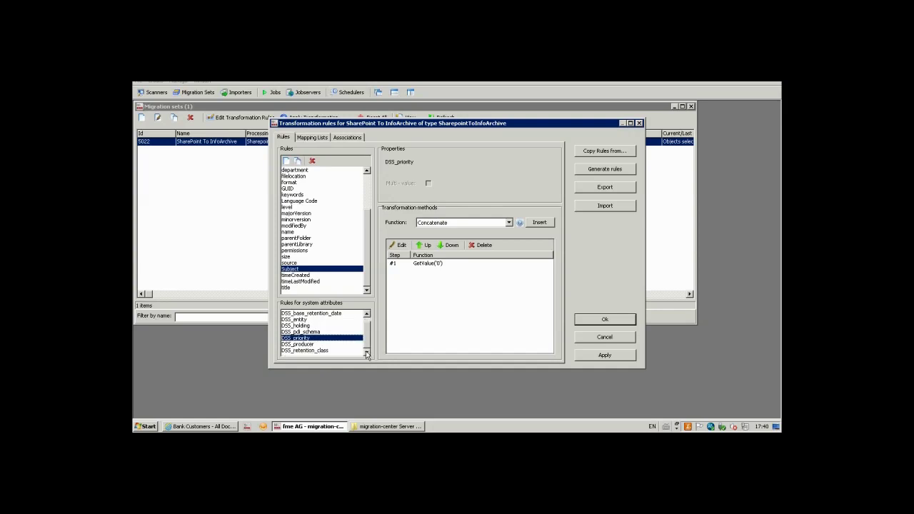
{"action": "left_click", "coordinate": [332, 325]}
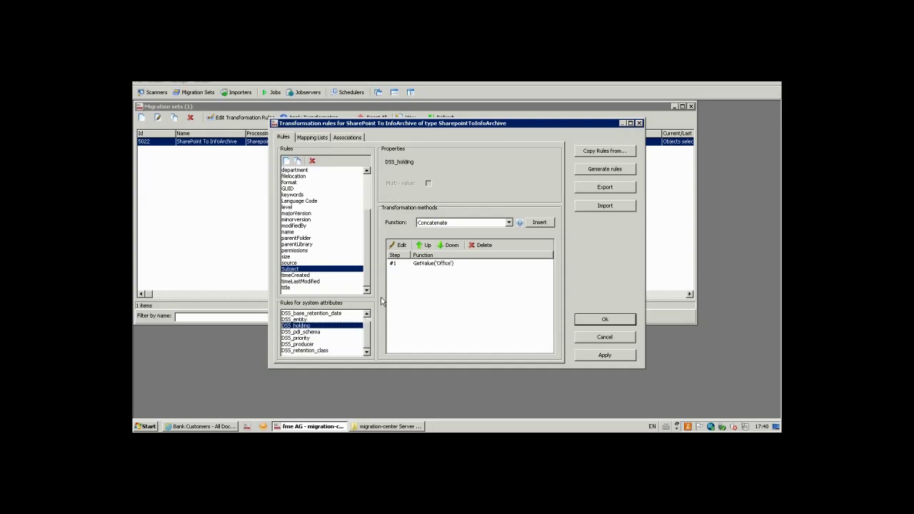
{"action": "left_click", "coordinate": [604, 320]}
{"action": "left_click", "coordinate": [598, 321]}
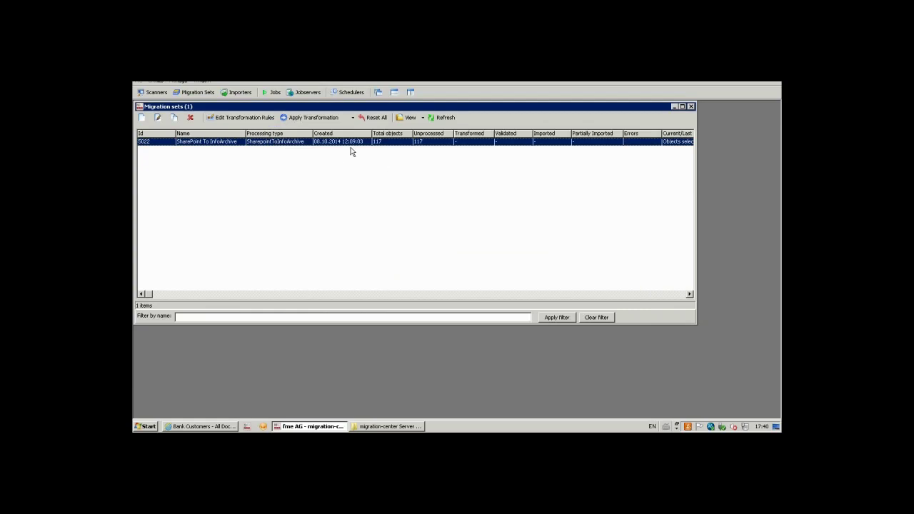
- Apply Transformation to the migration set and show its Processed Objects
{"action": "left_click", "coordinate": [353, 119]}
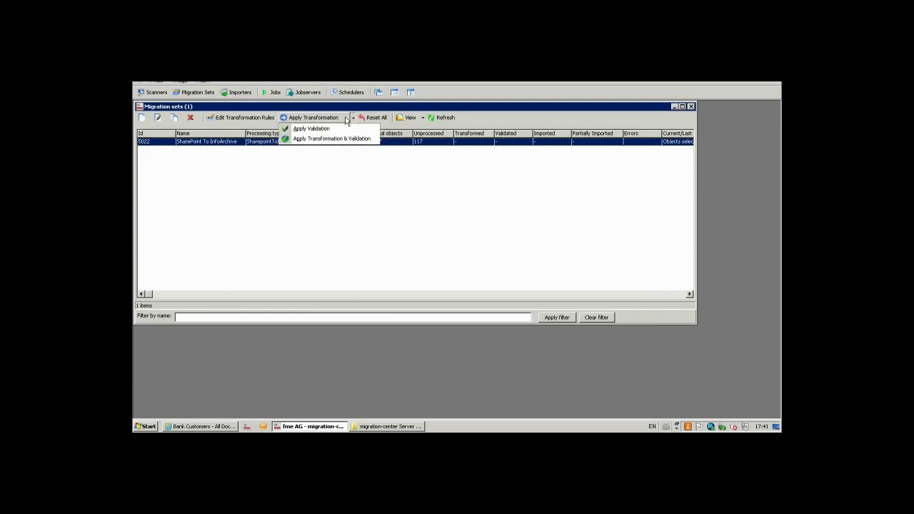
{"action": "left_click", "coordinate": [331, 119]}
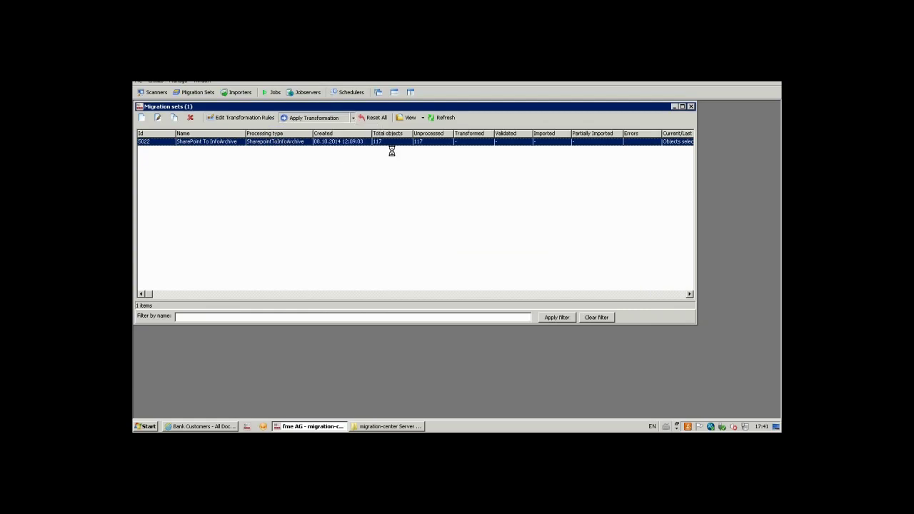
{"action": "left_click", "coordinate": [423, 118]}
{"action": "left_click", "coordinate": [424, 139]}
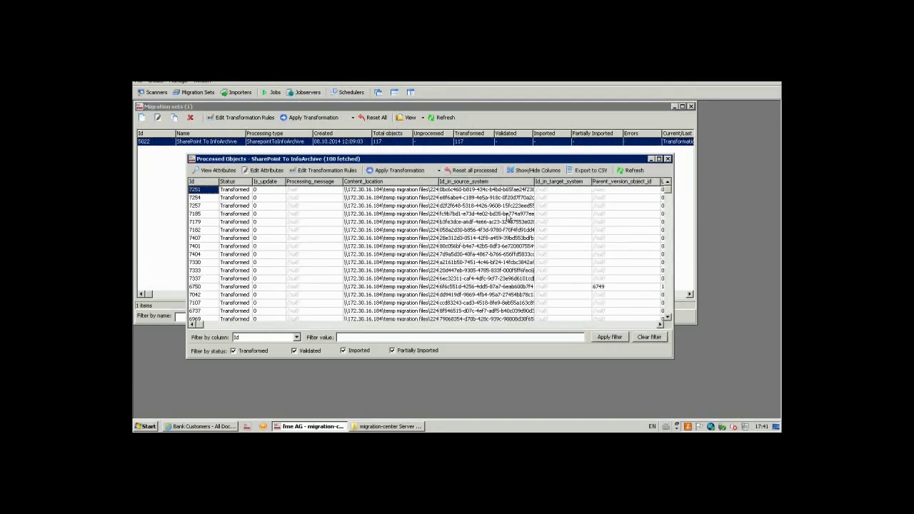
- Step across the sixth object's values from currentVersion to DSS_pdi_schema
{"action": "left_click", "coordinate": [661, 326]}
{"action": "left_click_drag", "start_coordinate": [661, 325], "coordinate": [661, 326]}
{"action": "left_click", "coordinate": [380, 229]}
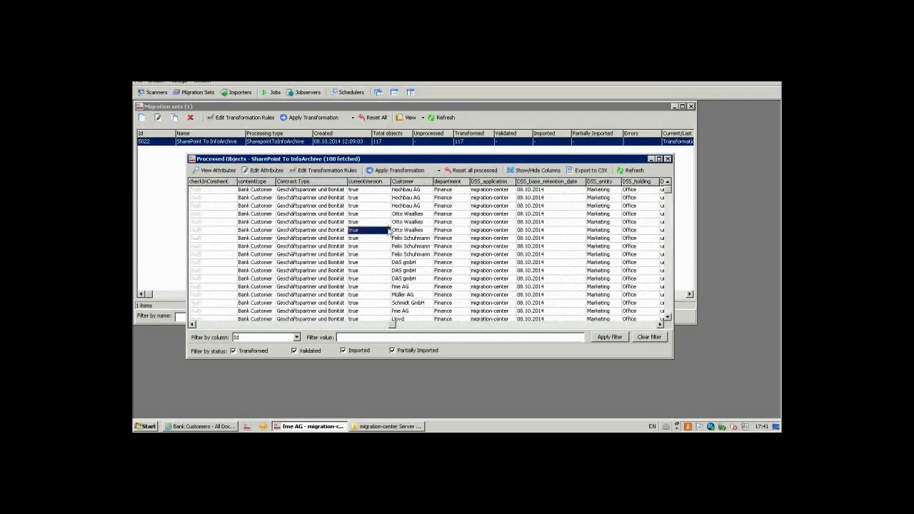
{"action": "key", "text": "Right"}
{"action": "key", "text": "Right"}
{"action": "key", "text": "Right"}
{"action": "key", "text": "Right"}
{"action": "key", "text": "Right"}
{"action": "key", "text": "Right"}
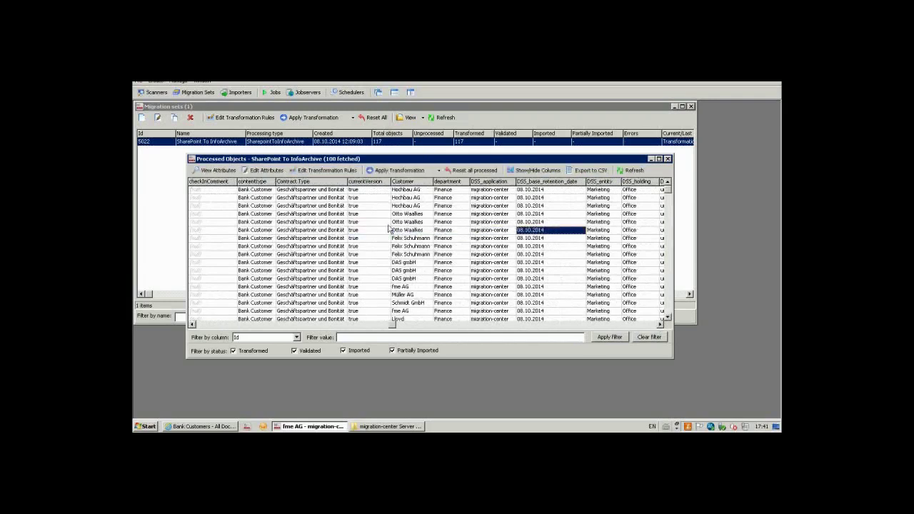
{"action": "key", "text": "Right"}
- Inspect the fourth object's Customer, GUID, majorVersion and Language Code values, ending at Hochbau AG
{"action": "left_click", "coordinate": [324, 213]}
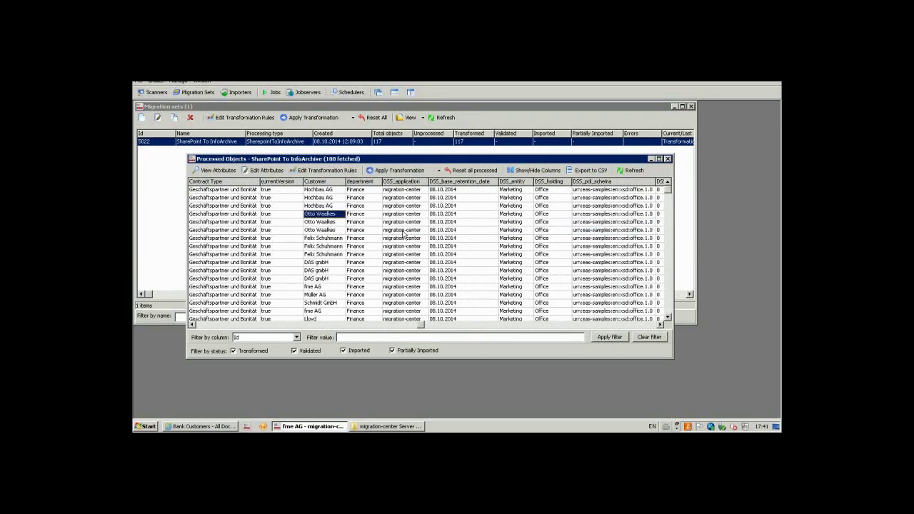
{"action": "key", "text": "Right"}
{"action": "key", "text": "Right"}
{"action": "key", "text": "Right"}
{"action": "key", "text": "Right"}
{"action": "key", "text": "Right"}
{"action": "key", "text": "Right"}
{"action": "key", "text": "Right"}
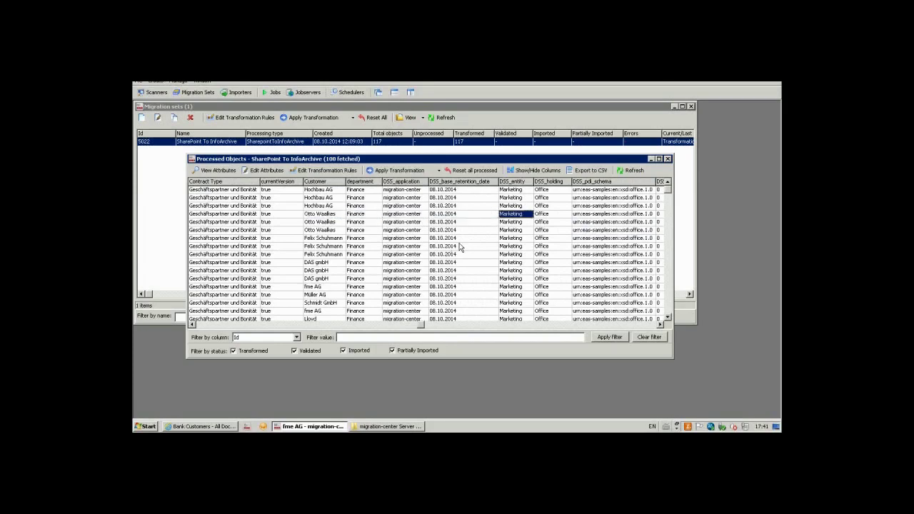
{"action": "key", "text": "Right"}
{"action": "key", "text": "Right"}
{"action": "key", "text": "Right"}
{"action": "key", "text": "Right"}
{"action": "key", "text": "Right"}
{"action": "key", "text": "Right"}
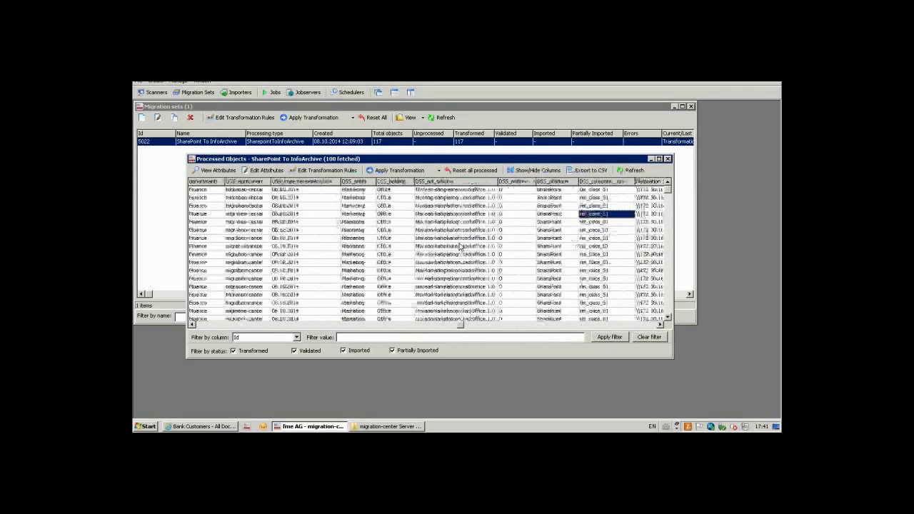
{"action": "key", "text": "Right"}
{"action": "key", "text": "Right"}
{"action": "key", "text": "Right"}
{"action": "key", "text": "Right"}
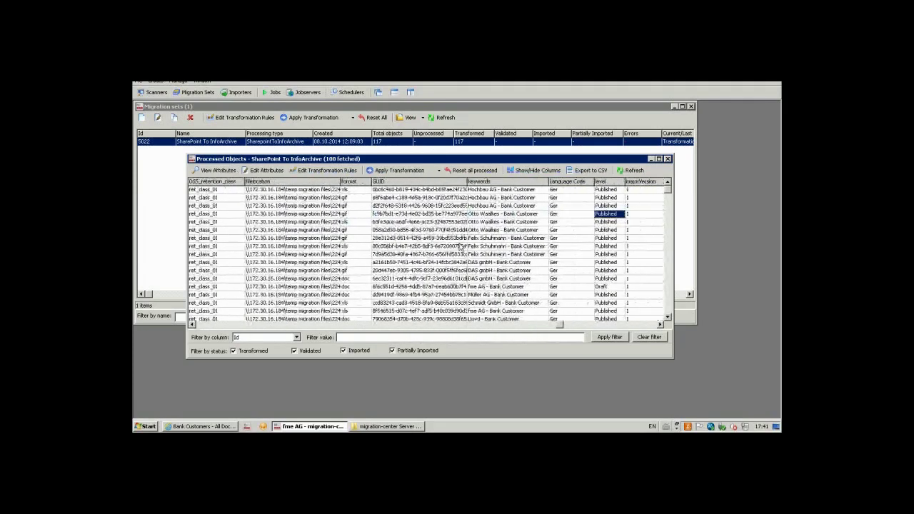
{"action": "key", "text": "Right"}
{"action": "key", "text": "Up"}
{"action": "key", "text": "Left"}
{"action": "key", "text": "Left"}
{"action": "key", "text": "Left"}
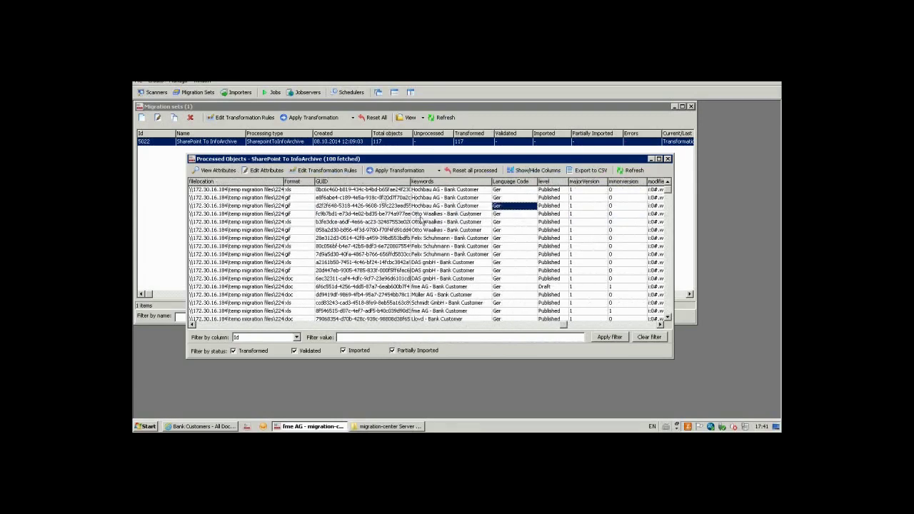
{"action": "key", "text": "Left"}
{"action": "key", "text": "Left"}
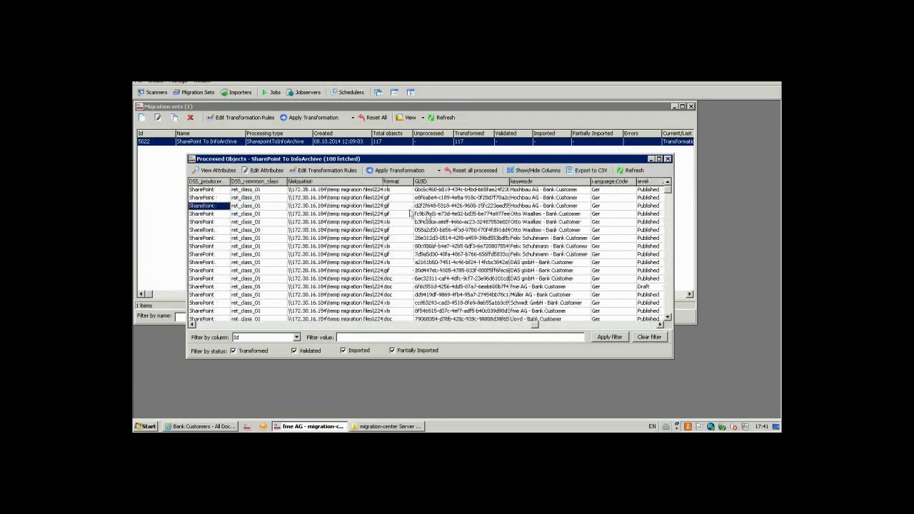
{"action": "scroll", "coordinate": [432, 216], "scroll_direction": "left", "scroll_amount": 5}
{"action": "scroll", "coordinate": [402, 208], "scroll_direction": "left", "scroll_amount": 10}
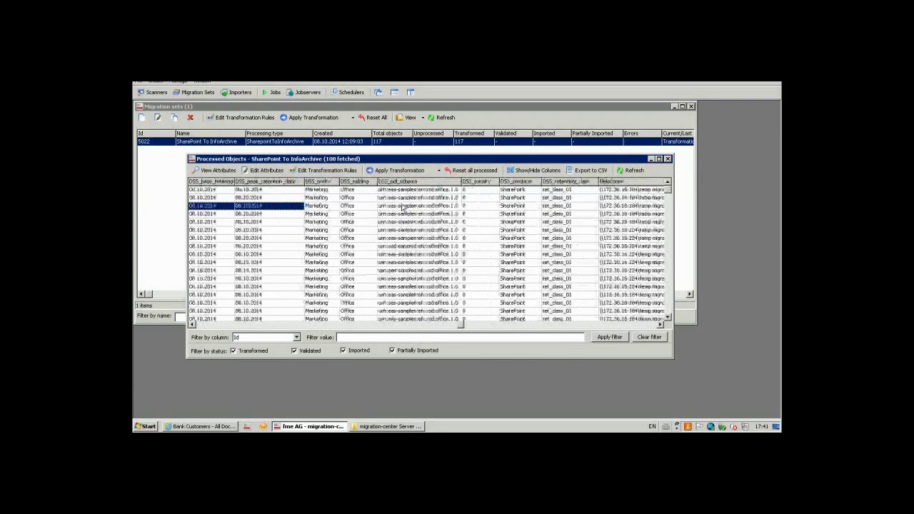
{"action": "left_click", "coordinate": [402, 214]}
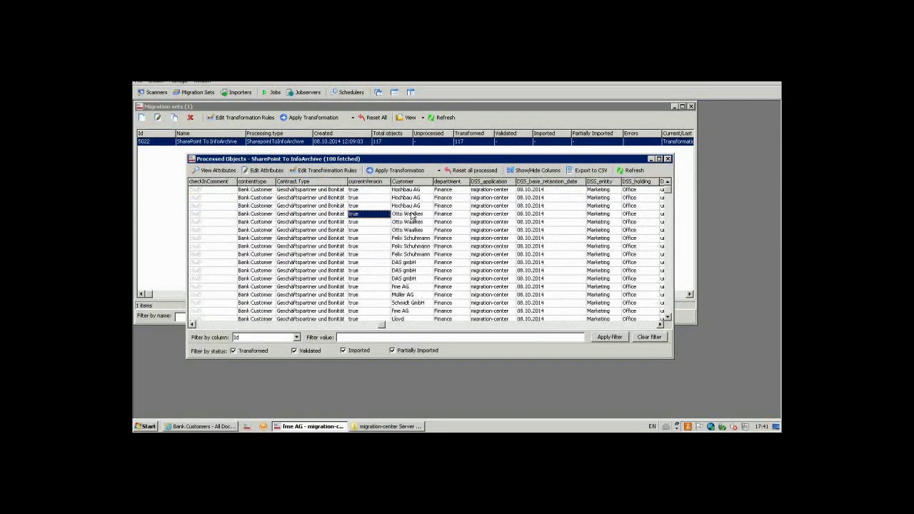
{"action": "left_click", "coordinate": [407, 198]}
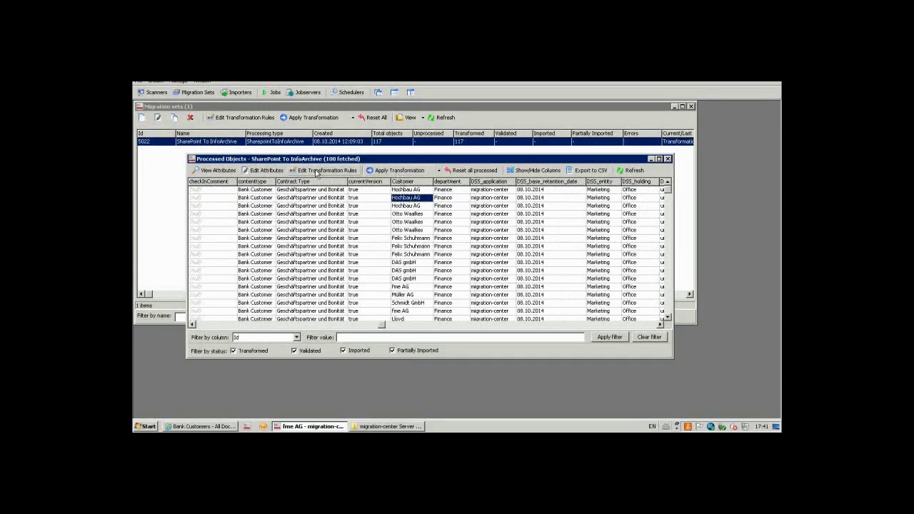
- Add a Concatenate step to the Customer rule joining Previous step, '-' and 'NewValue'
{"action": "left_click", "coordinate": [321, 170]}
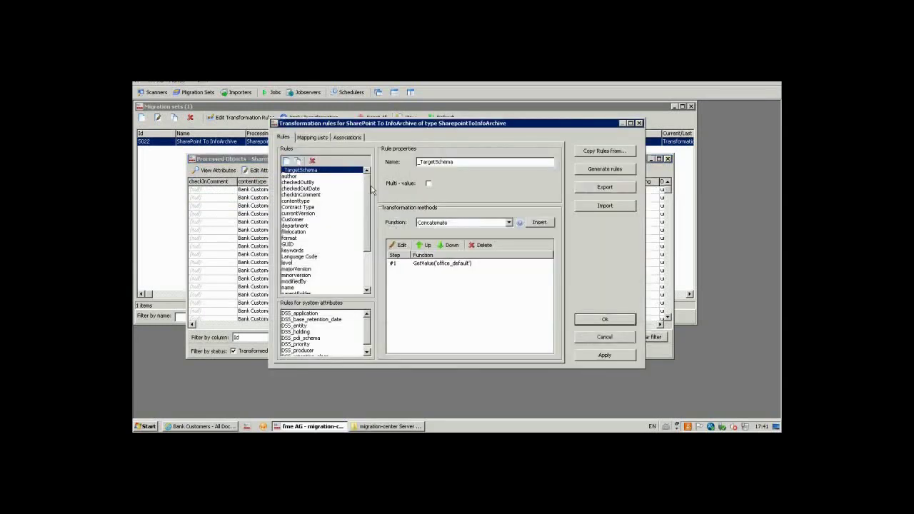
{"action": "left_click", "coordinate": [308, 219]}
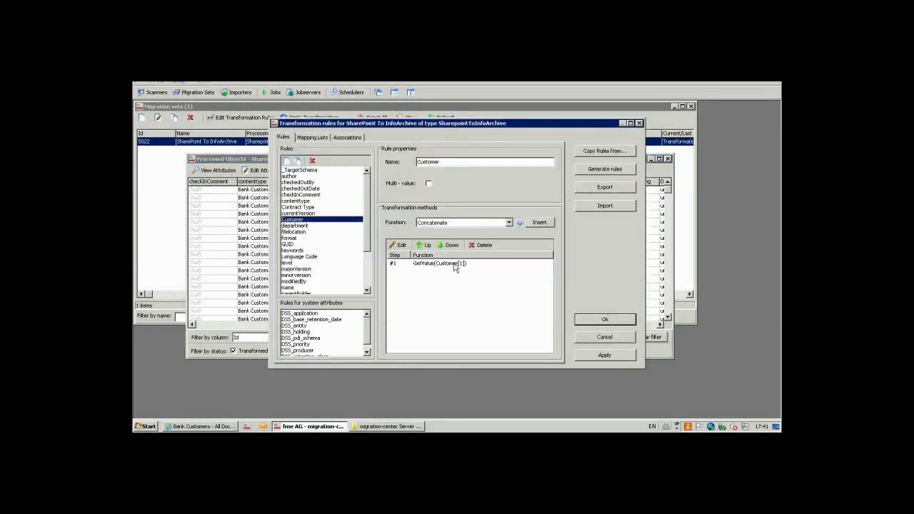
{"action": "left_click", "coordinate": [483, 223]}
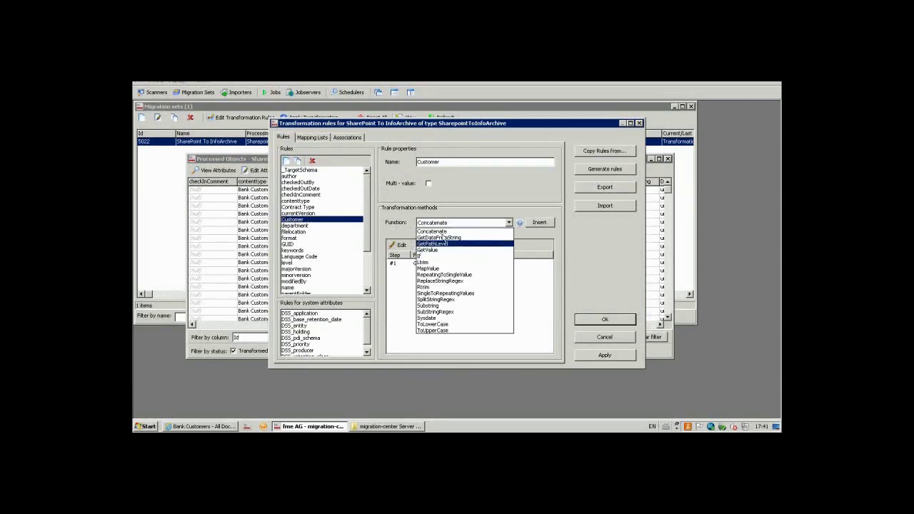
{"action": "left_click", "coordinate": [443, 231]}
{"action": "left_click", "coordinate": [541, 224]}
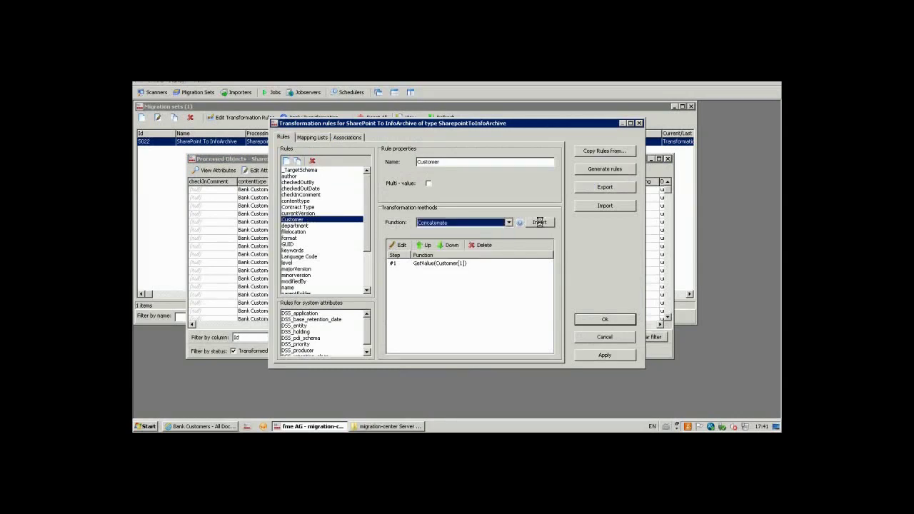
{"action": "left_click", "coordinate": [428, 143]}
{"action": "left_click", "coordinate": [392, 162]}
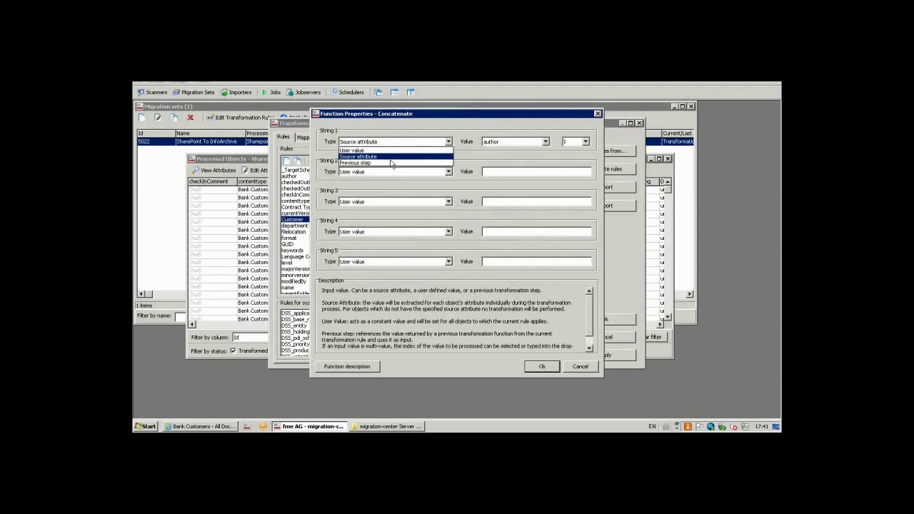
{"action": "left_click_drag", "start_coordinate": [413, 115], "coordinate": [544, 138]}
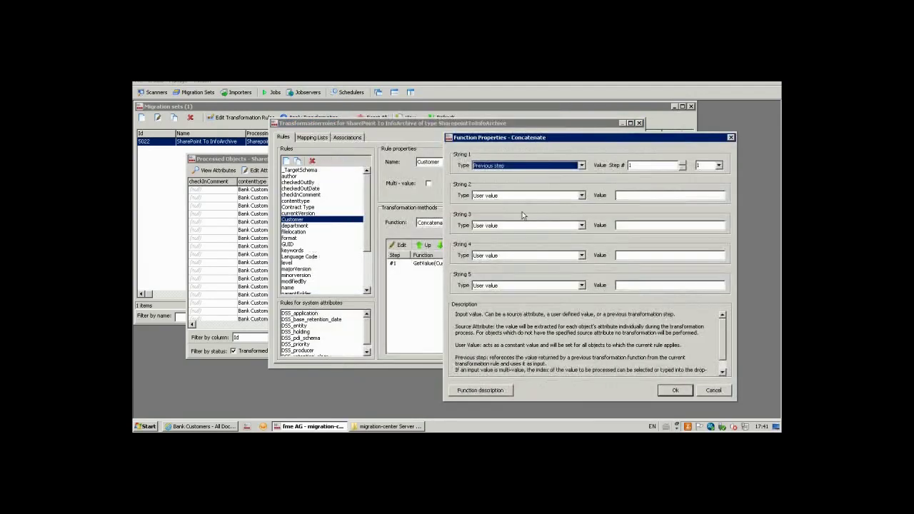
{"action": "left_click", "coordinate": [629, 196]}
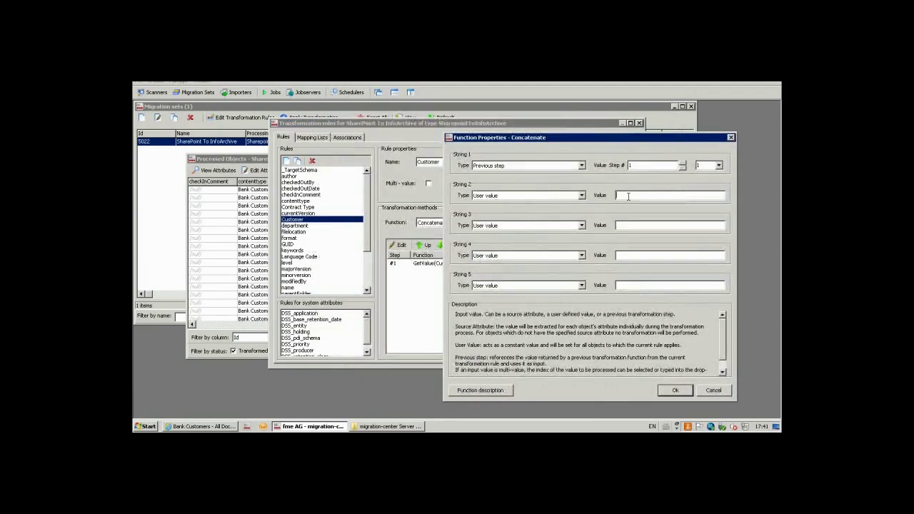
{"action": "left_click", "coordinate": [658, 227]}
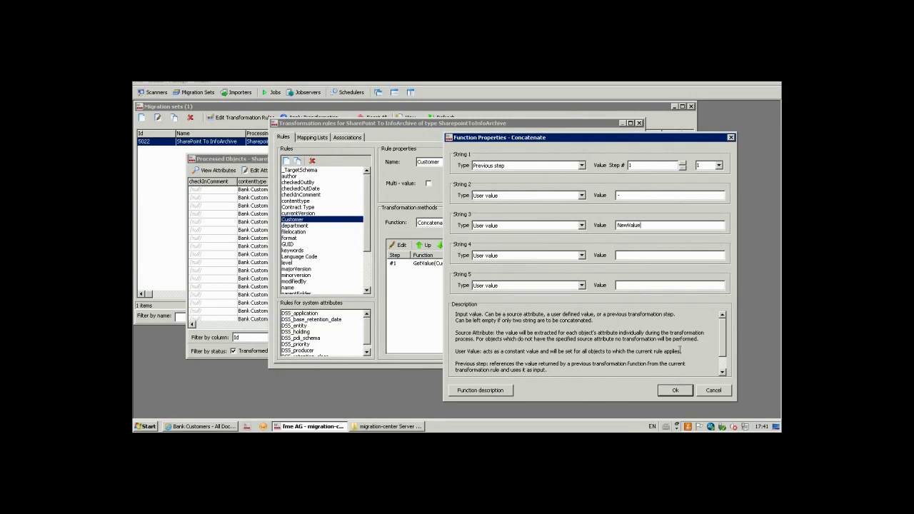
{"action": "left_click", "coordinate": [675, 390]}
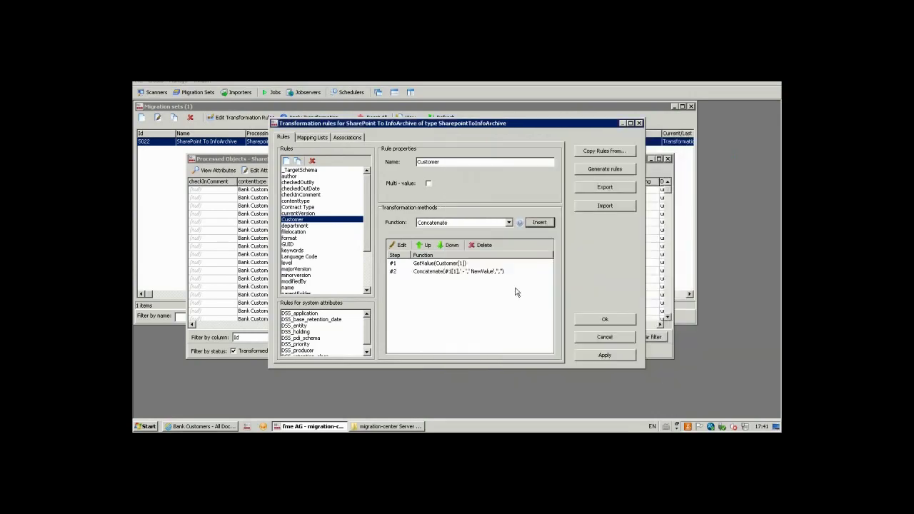
- Save the rules, reset all processed objects, and check a Customer value ending in NewValue
{"action": "left_click", "coordinate": [604, 320]}
{"action": "left_click", "coordinate": [468, 171]}
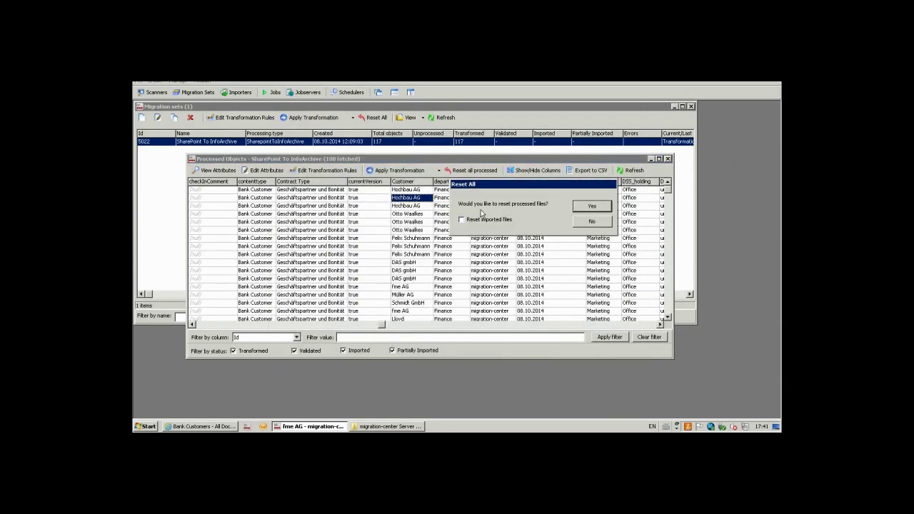
{"action": "left_click", "coordinate": [592, 207]}
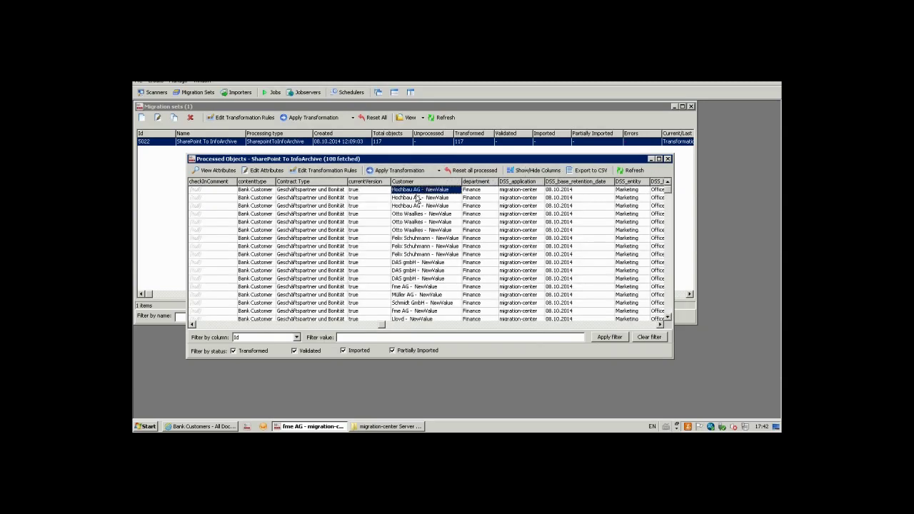
{"action": "left_click", "coordinate": [417, 198]}
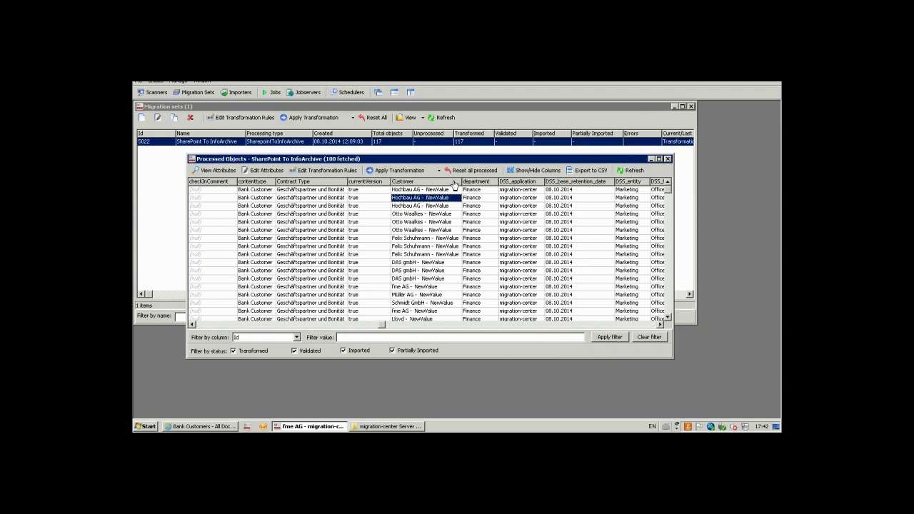
- Delete the Customer rule's Concatenate step #2, save the rules, and close Processed Objects
{"action": "left_click", "coordinate": [334, 172]}
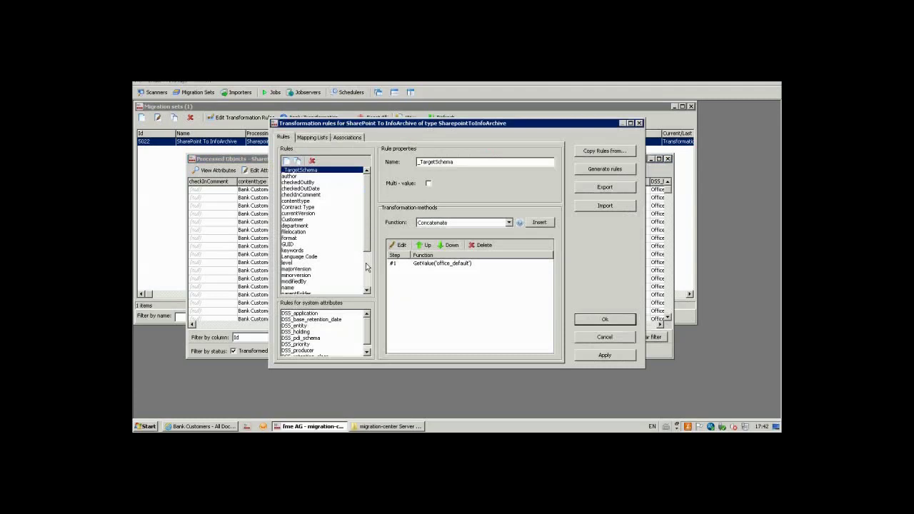
{"action": "left_click", "coordinate": [307, 219]}
{"action": "left_click", "coordinate": [427, 272]}
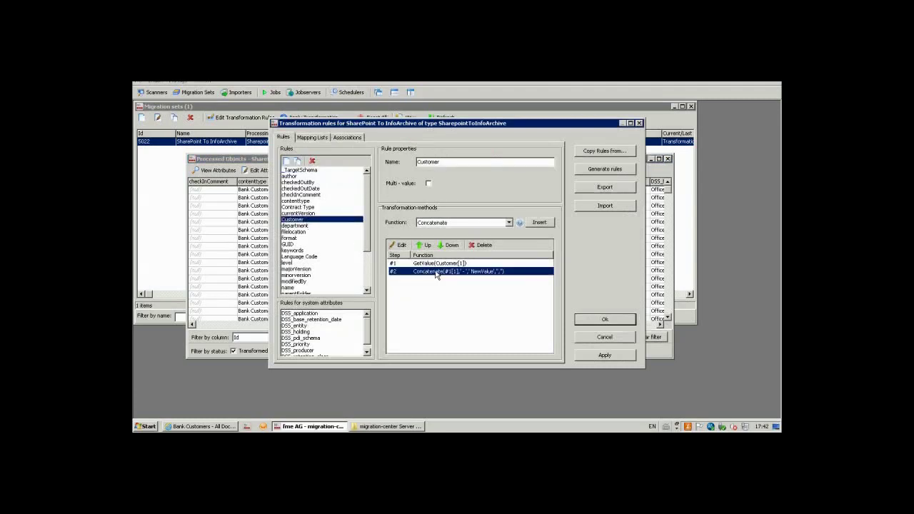
{"action": "left_click", "coordinate": [488, 247]}
{"action": "left_click", "coordinate": [605, 320]}
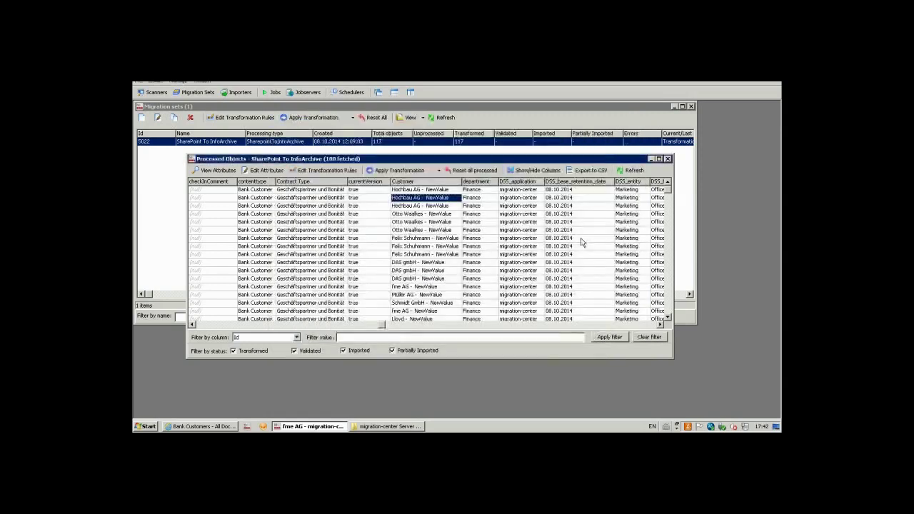
{"action": "left_click", "coordinate": [668, 158]}
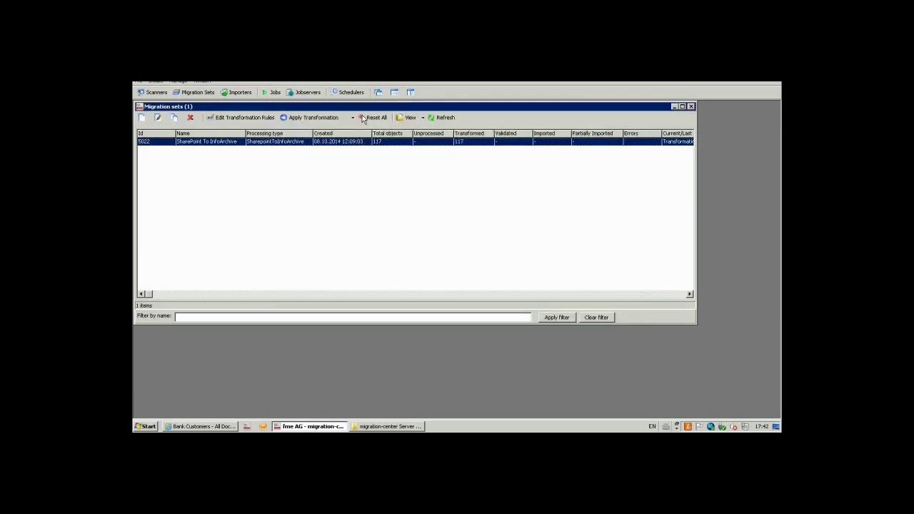
- Apply Validation to all 117 objects, refresh the counts, and close the Migration sets window
{"action": "left_click", "coordinate": [353, 118]}
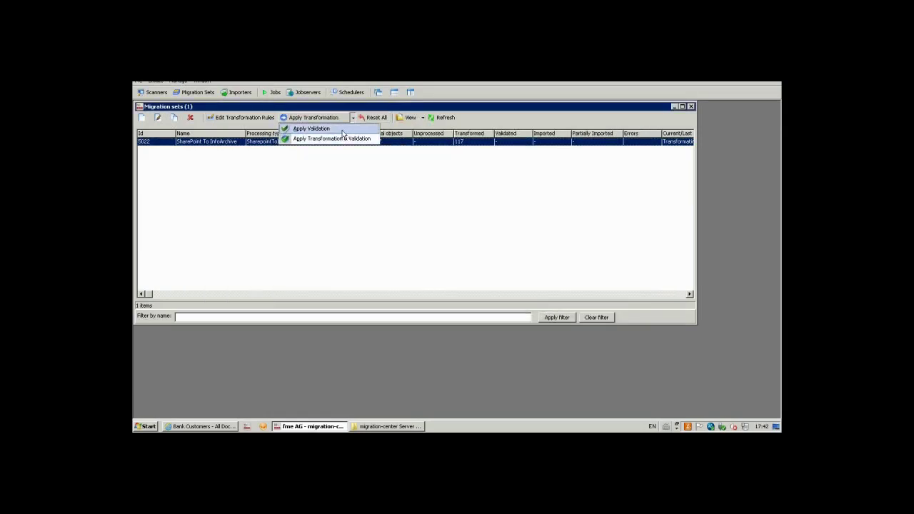
{"action": "left_click", "coordinate": [343, 134]}
{"action": "left_click", "coordinate": [450, 122]}
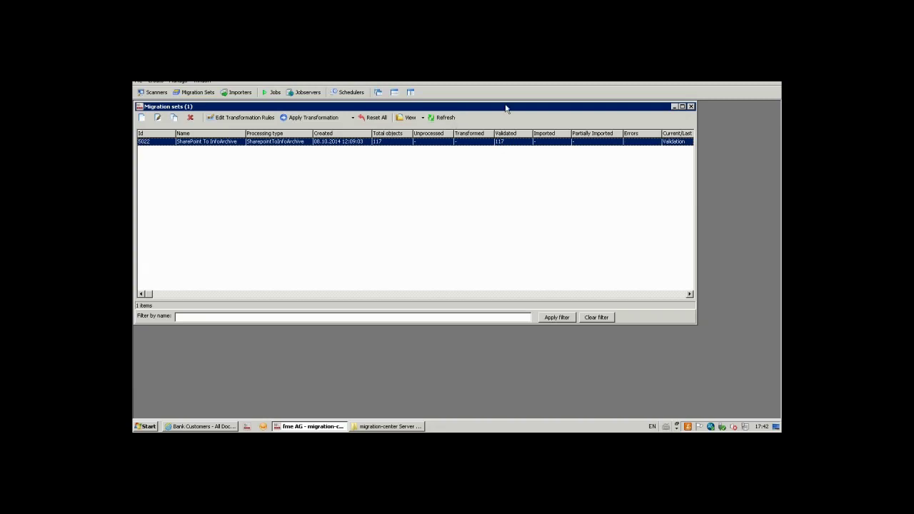
{"action": "left_click", "coordinate": [691, 107]}
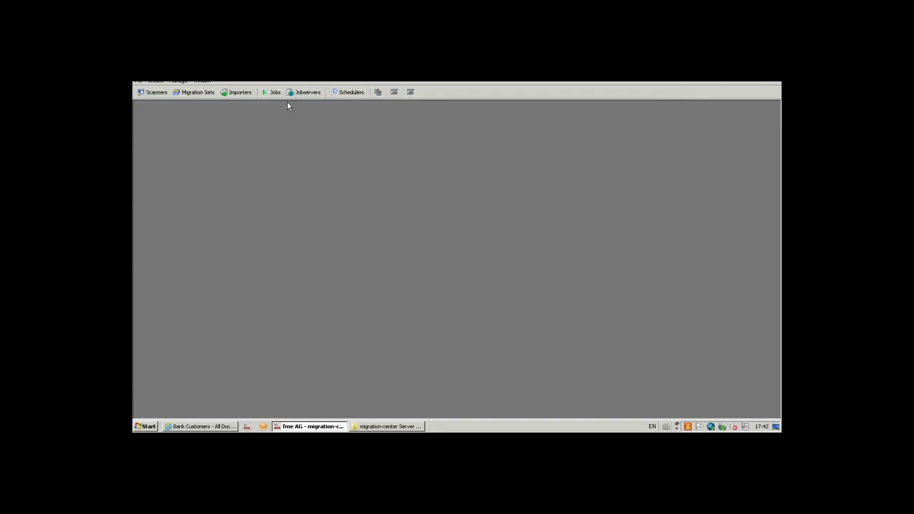
- Review the From SharePoint importer's XSPath, TargetDirectory, ResultXML, MaxObjectsPerSIP, MaxContentSizePerSIP and CustomScript settings
{"action": "left_click", "coordinate": [237, 93]}
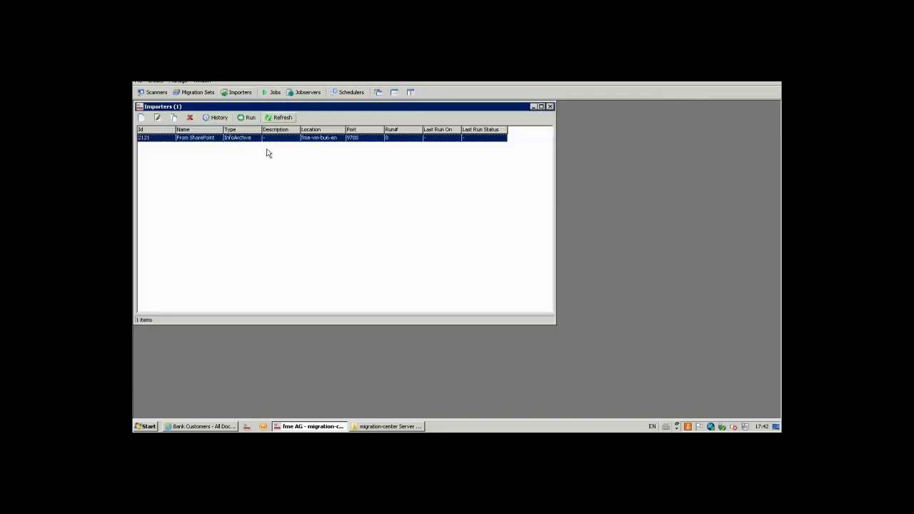
{"action": "double_click", "coordinate": [190, 140]}
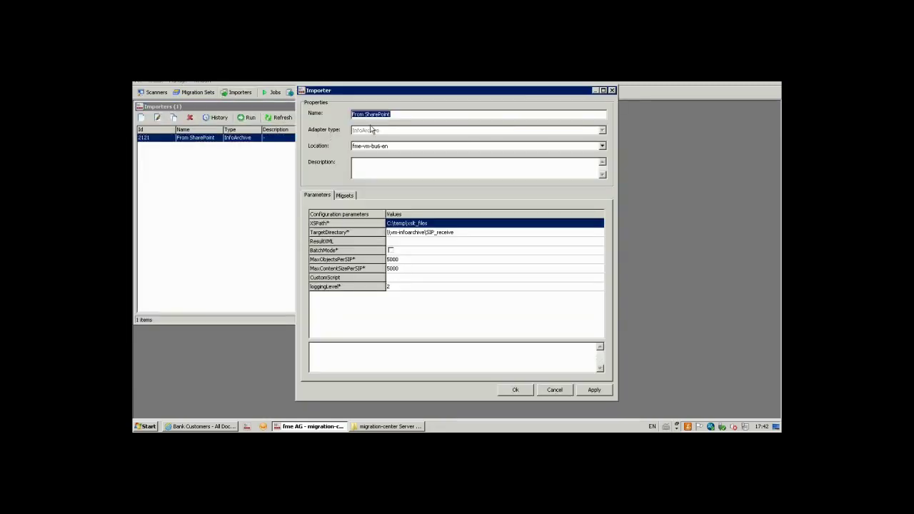
{"action": "left_click", "coordinate": [402, 115]}
{"action": "left_click_drag", "start_coordinate": [402, 114], "coordinate": [341, 113]}
{"action": "left_click", "coordinate": [447, 228]}
{"action": "left_click", "coordinate": [440, 223]}
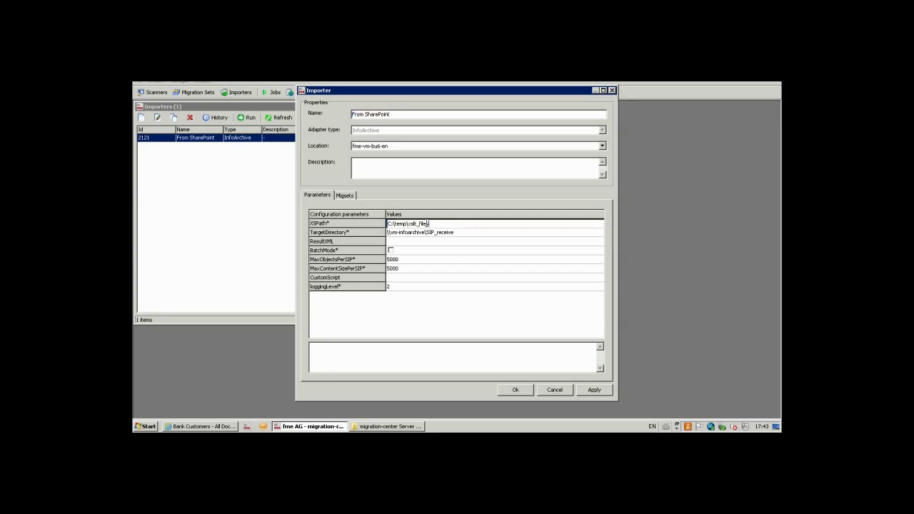
{"action": "left_click", "coordinate": [463, 233]}
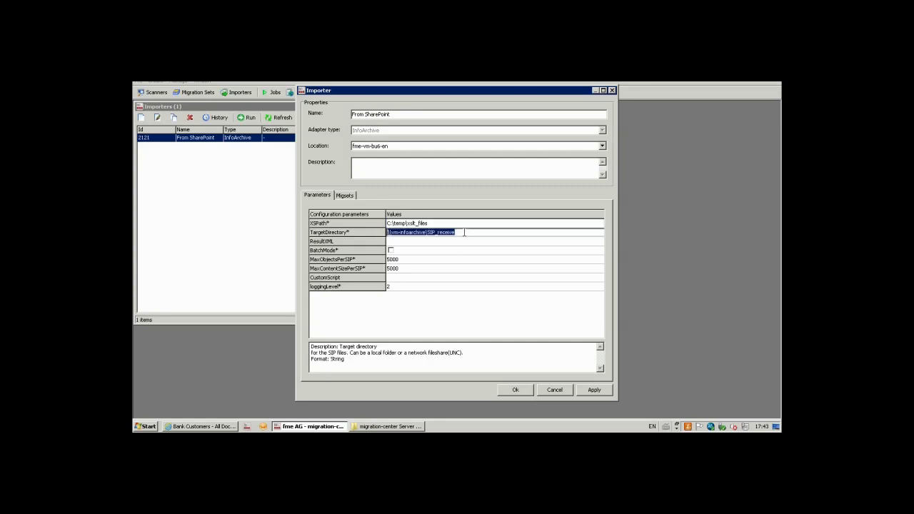
{"action": "left_click", "coordinate": [465, 233]}
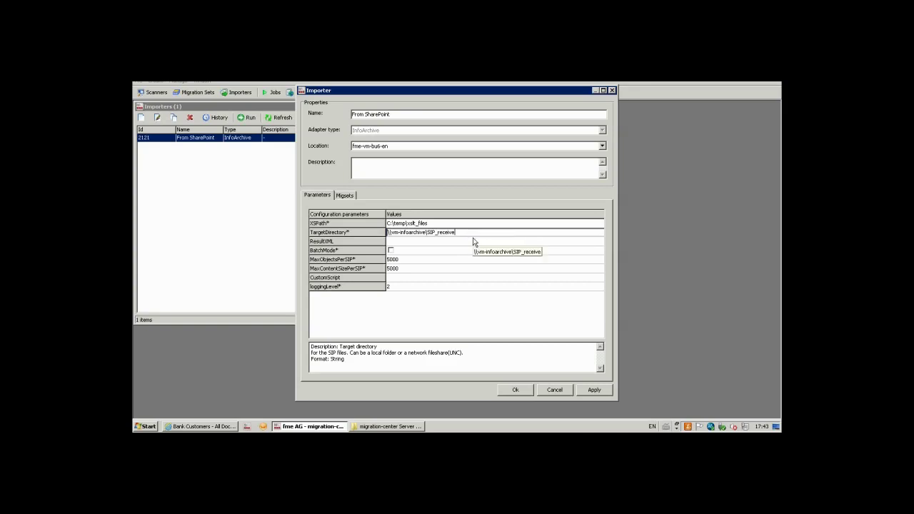
{"action": "left_click", "coordinate": [412, 242]}
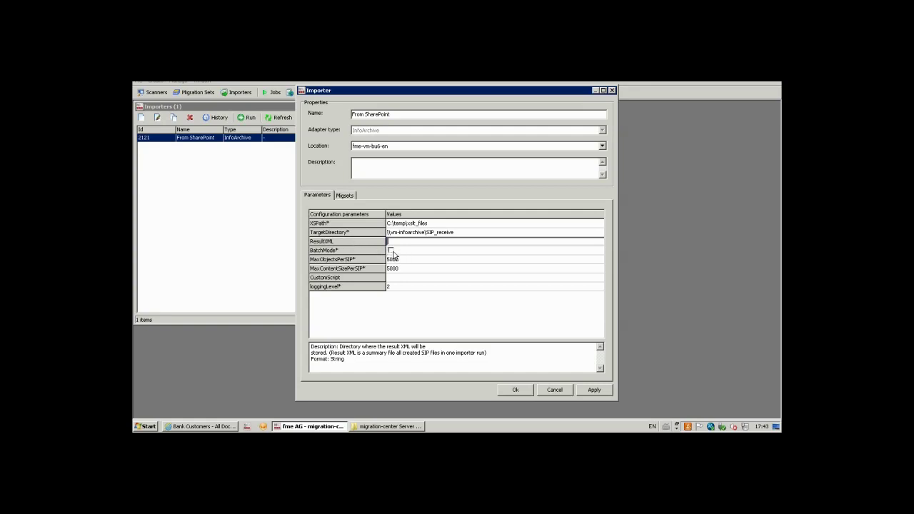
{"action": "left_click", "coordinate": [409, 261]}
{"action": "left_click", "coordinate": [405, 270]}
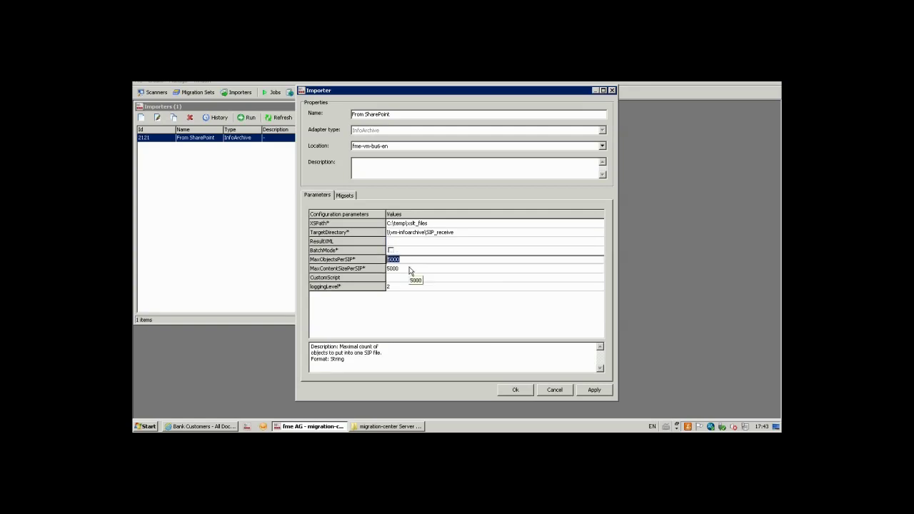
{"action": "left_click", "coordinate": [411, 278]}
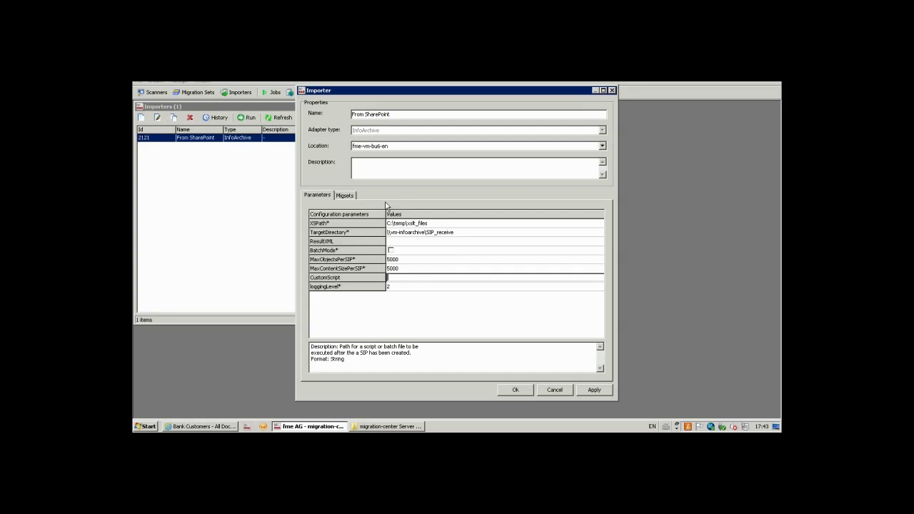
- Assign the SharePoint To InfoArchive migset to the importer and save
{"action": "left_click", "coordinate": [347, 194]}
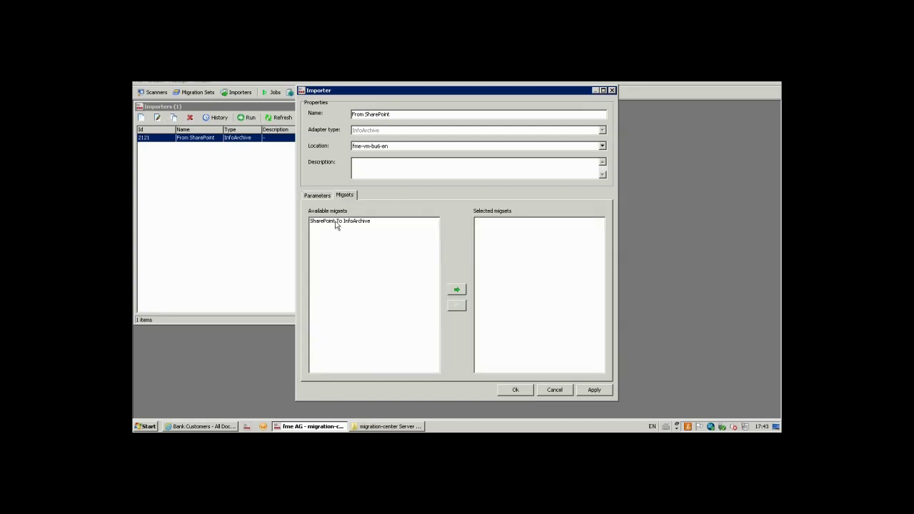
{"action": "left_click_drag", "start_coordinate": [335, 224], "coordinate": [482, 249]}
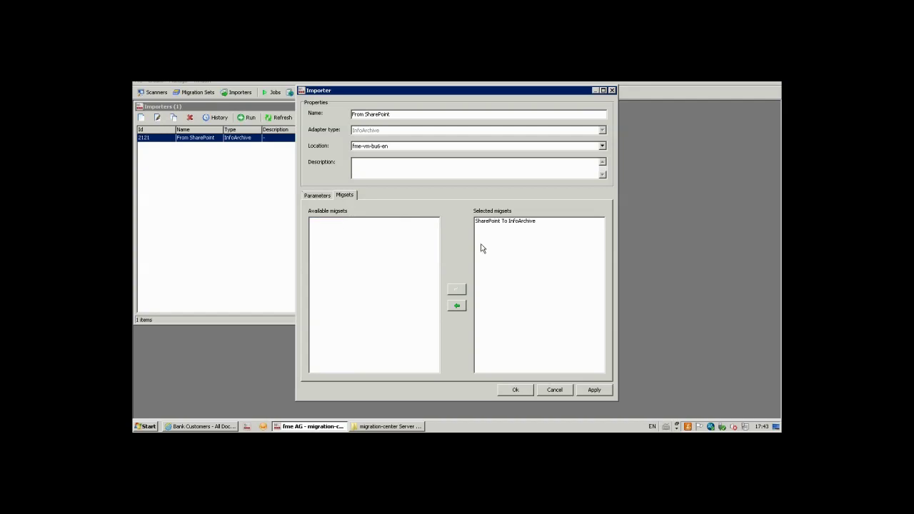
{"action": "left_click", "coordinate": [511, 389]}
- Run the importer as From SharePoint(1) and check History until all 117 objects finish
{"action": "left_click", "coordinate": [248, 118]}
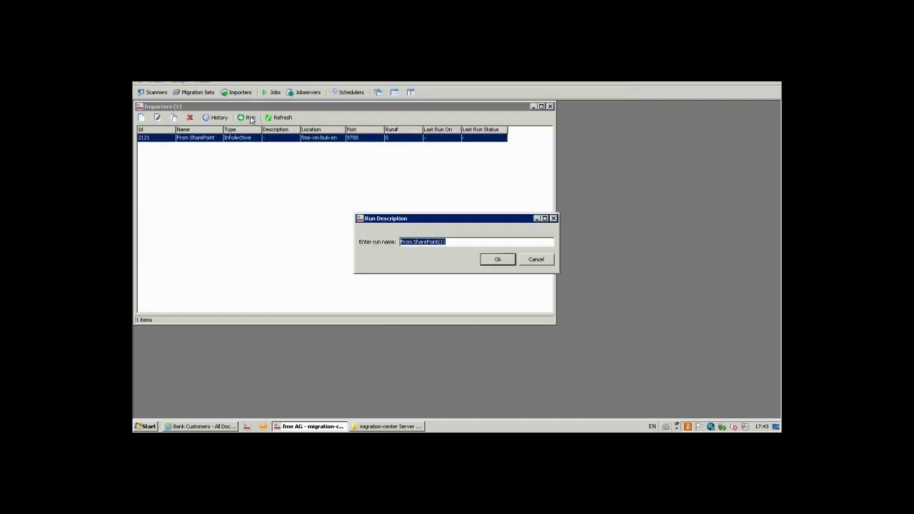
{"action": "left_click", "coordinate": [499, 261]}
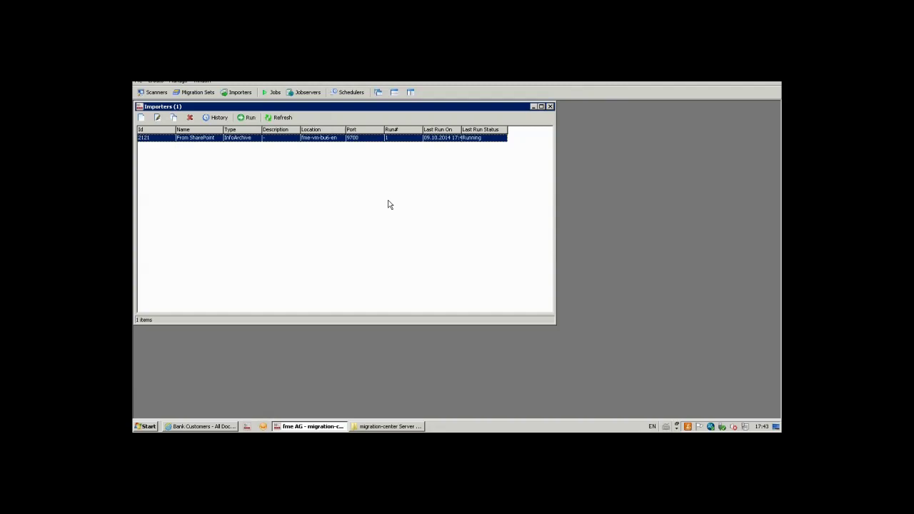
{"action": "left_click", "coordinate": [219, 118]}
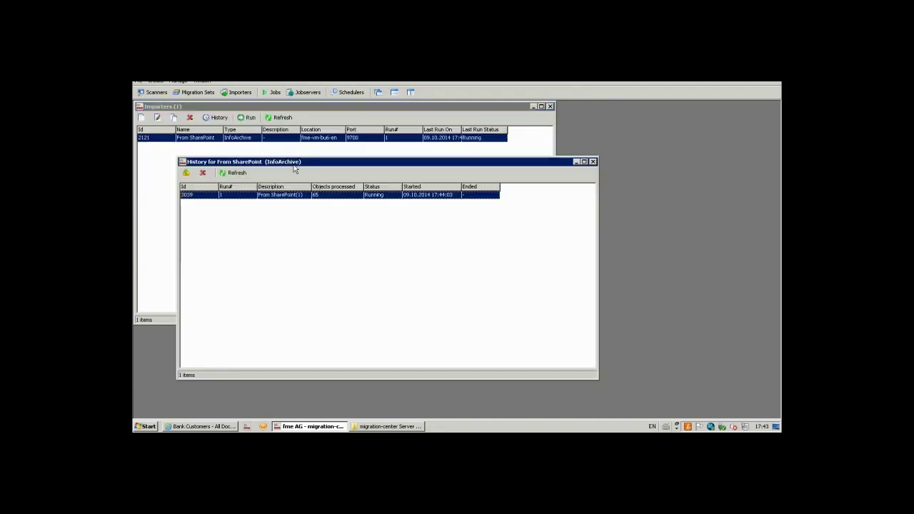
{"action": "left_click", "coordinate": [241, 173]}
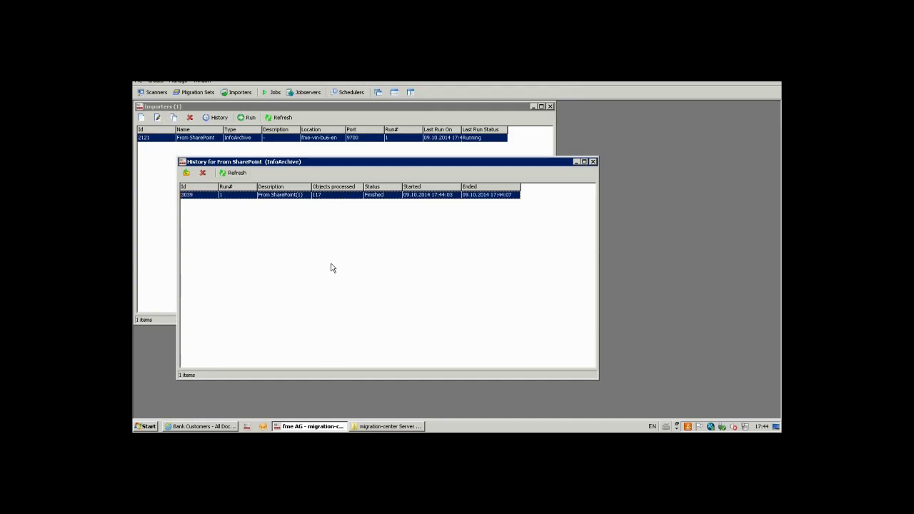
{"action": "left_click", "coordinate": [390, 425]}
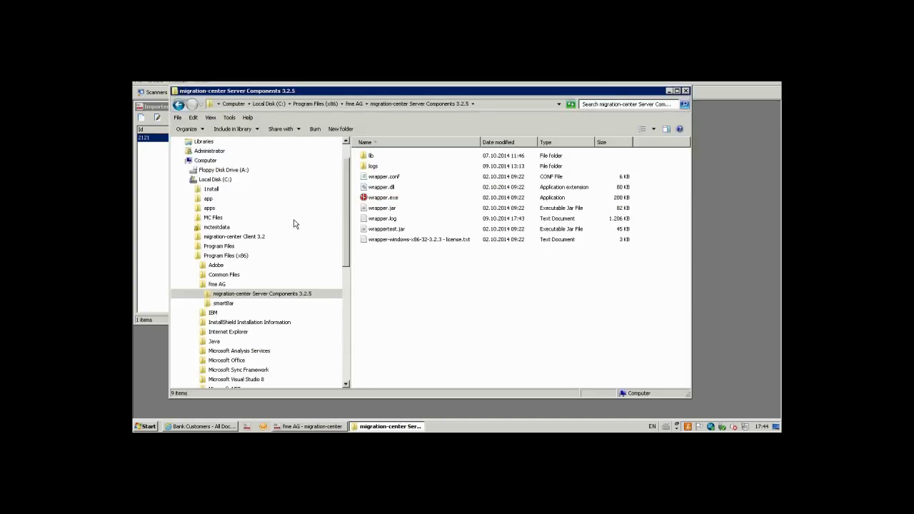
{"action": "left_click", "coordinate": [192, 180]}
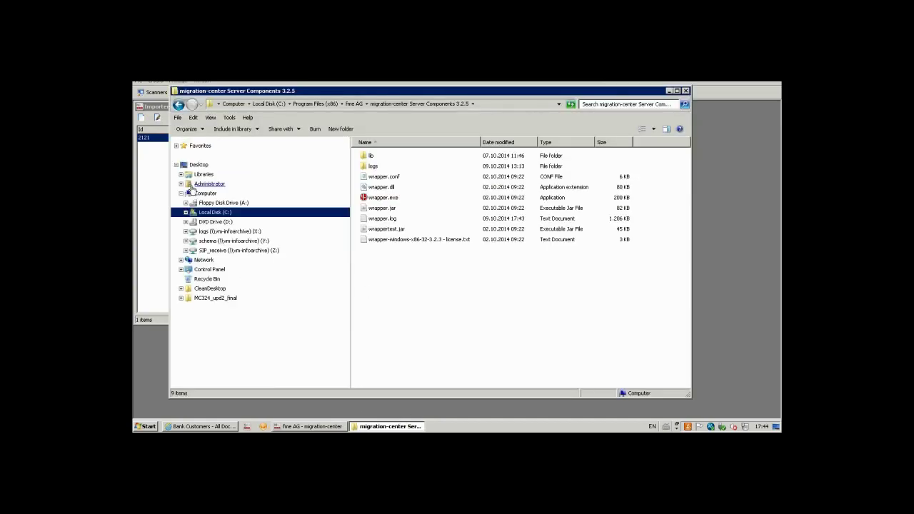
{"action": "left_click", "coordinate": [248, 232]}
{"action": "left_click", "coordinate": [257, 240]}
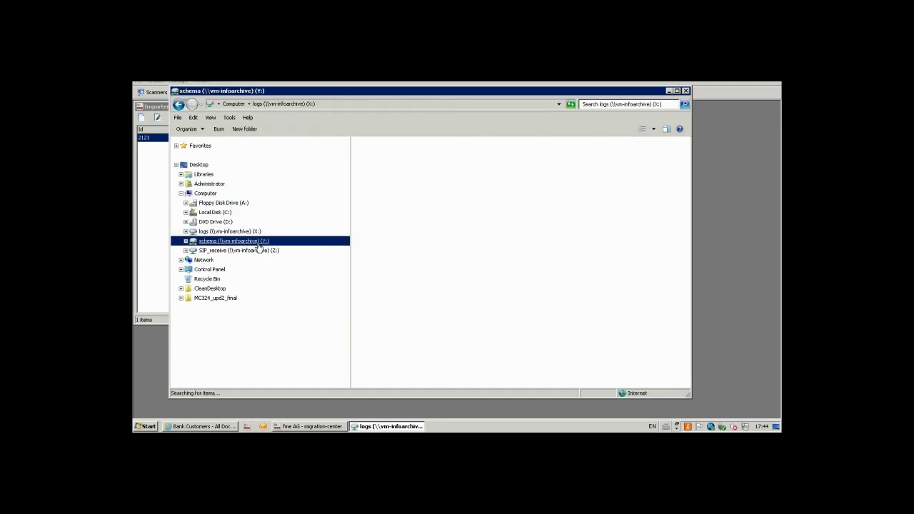
{"action": "left_click", "coordinate": [263, 251]}
{"action": "left_click", "coordinate": [443, 211]}
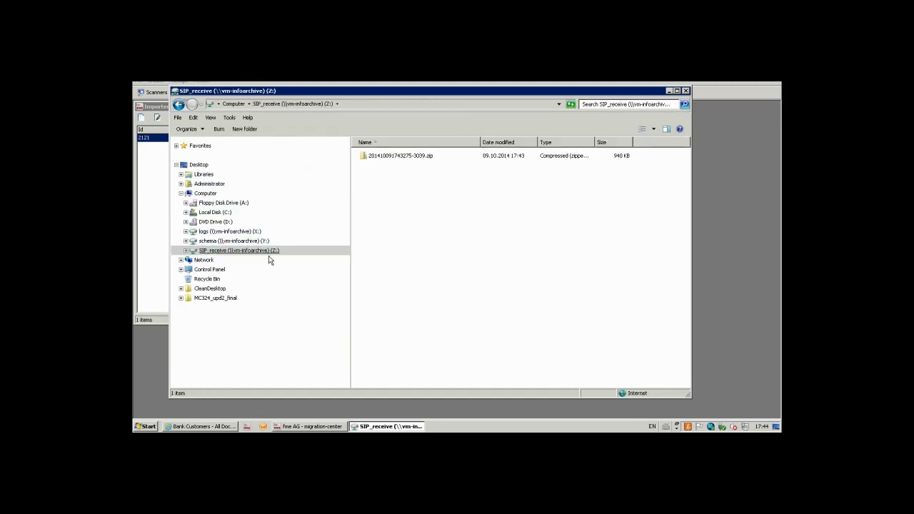
{"action": "left_click", "coordinate": [485, 159]}
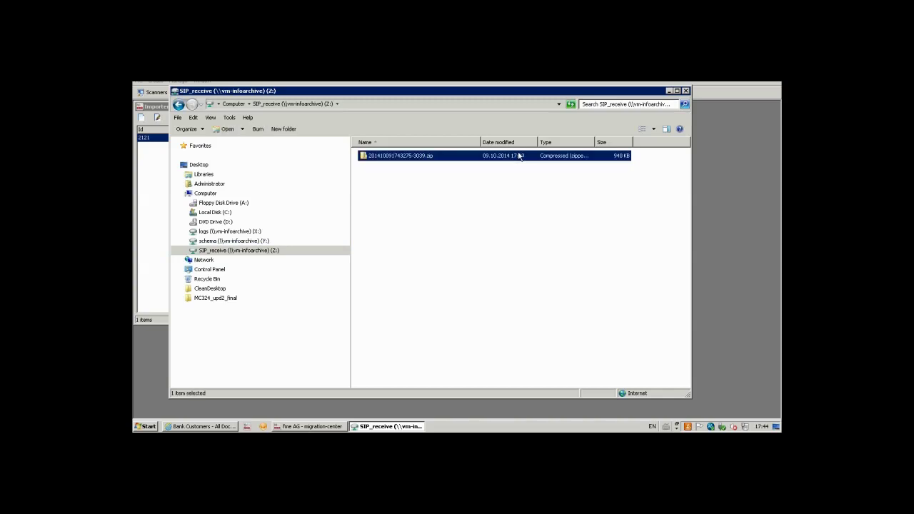
{"action": "double_click", "coordinate": [407, 163]}
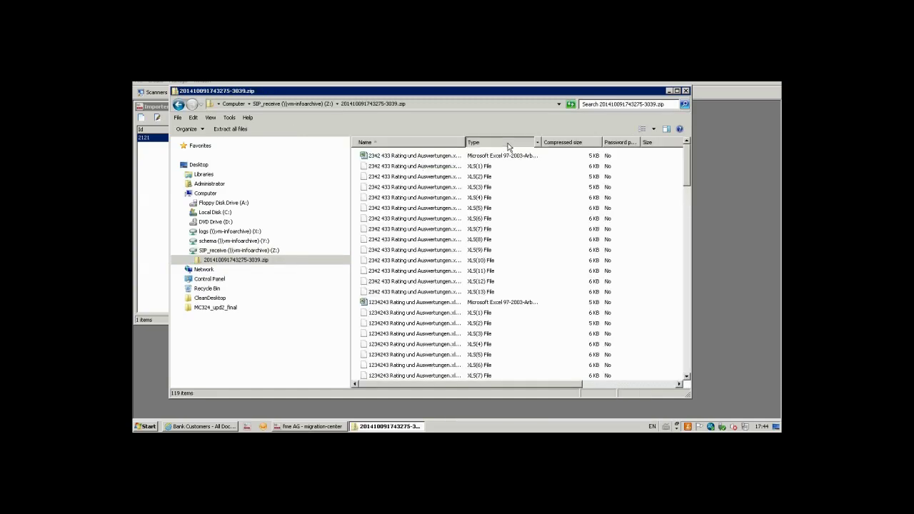
- Sort the zip contents by type and review eas_sip.xml and eas_pdi.xml in Notepad++
{"action": "left_click", "coordinate": [507, 145]}
{"action": "left_click", "coordinate": [505, 145]}
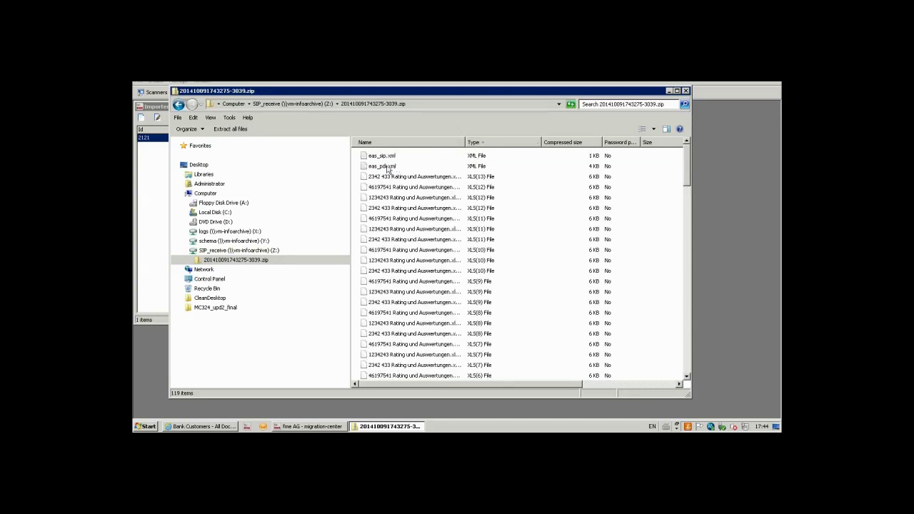
{"action": "left_click", "coordinate": [389, 166]}
{"action": "left_click", "coordinate": [387, 157]}
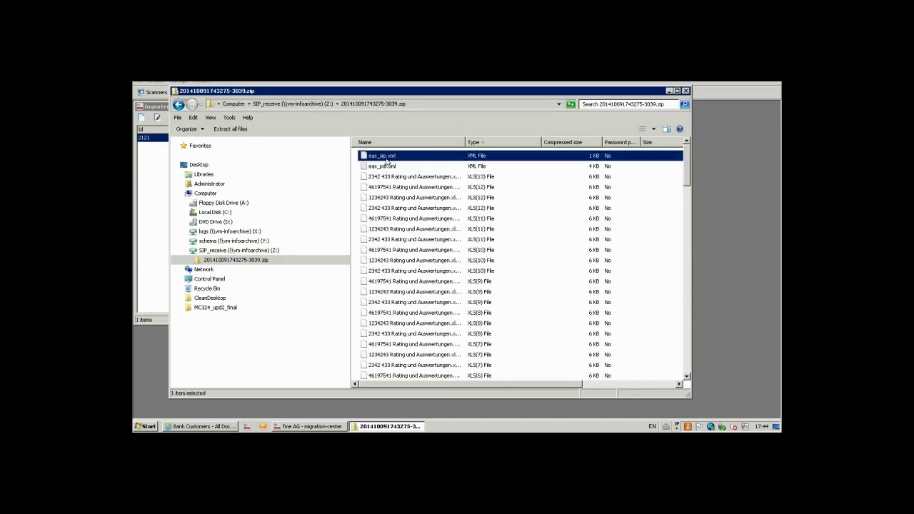
{"action": "double_click", "coordinate": [430, 160]}
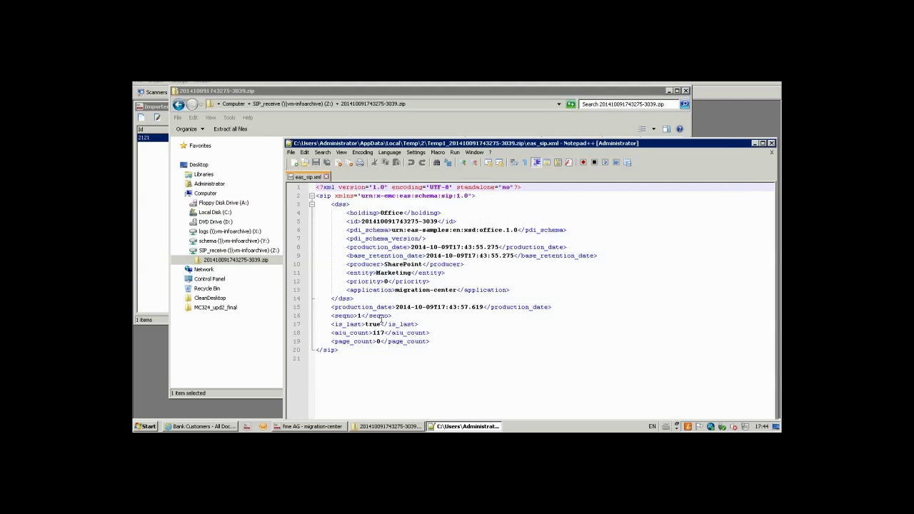
{"action": "left_click", "coordinate": [280, 136]}
{"action": "double_click", "coordinate": [382, 166]}
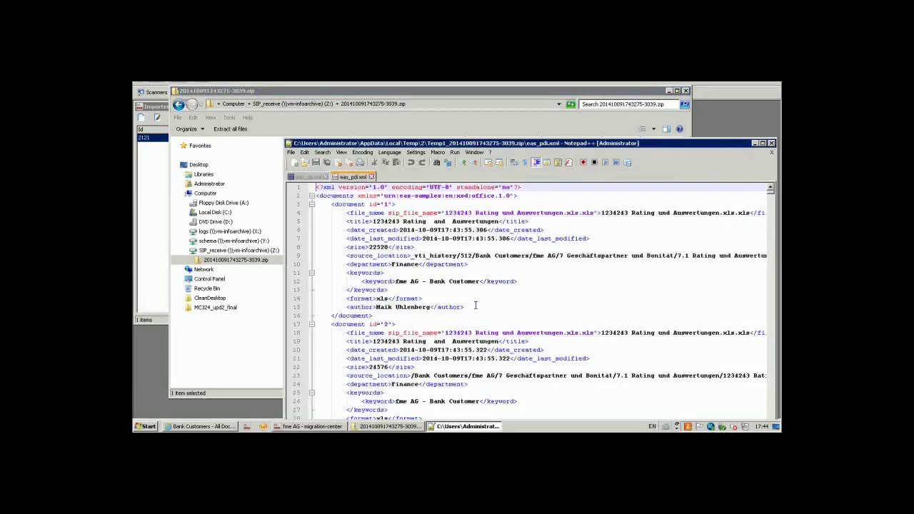
{"action": "scroll", "coordinate": [475, 305], "scroll_direction": "down", "scroll_amount": 17}
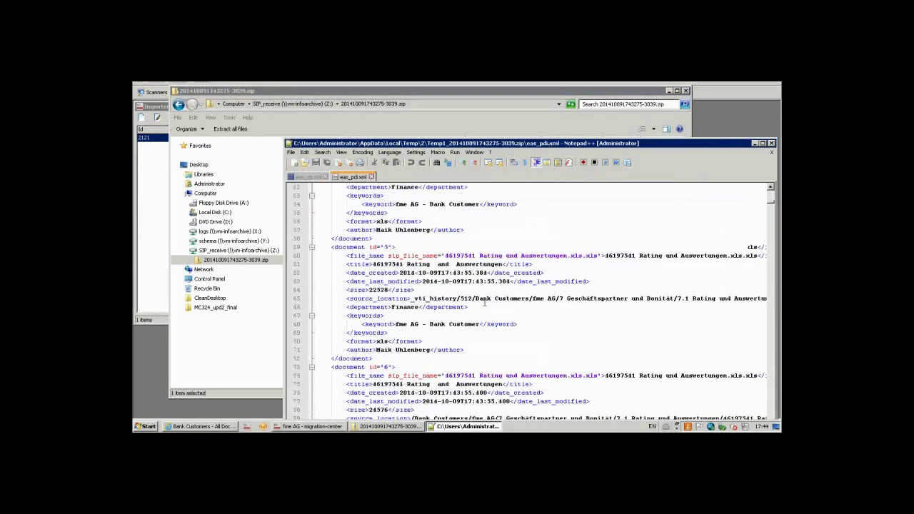
{"action": "double_click", "coordinate": [289, 144]}
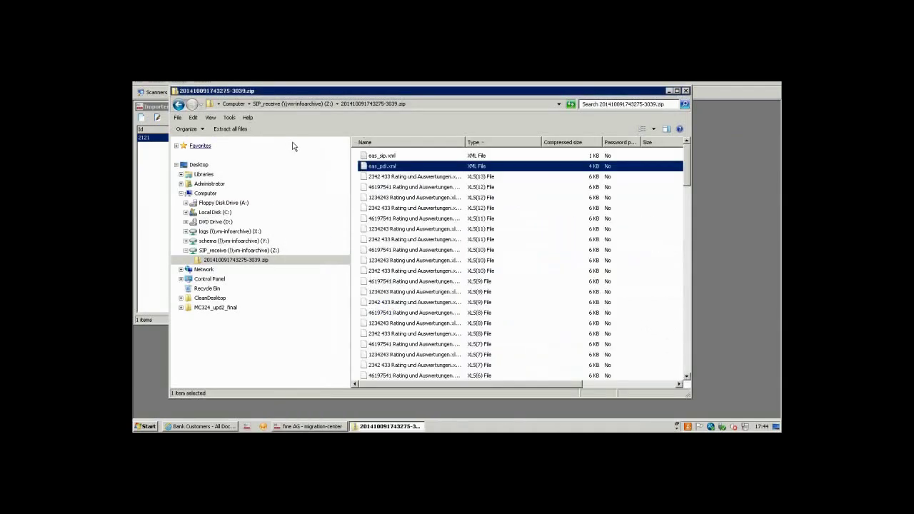
- Go back to the SIP_receive (Z:) drive listing with its single 940 KB SIP zip
{"action": "left_click", "coordinate": [218, 250]}
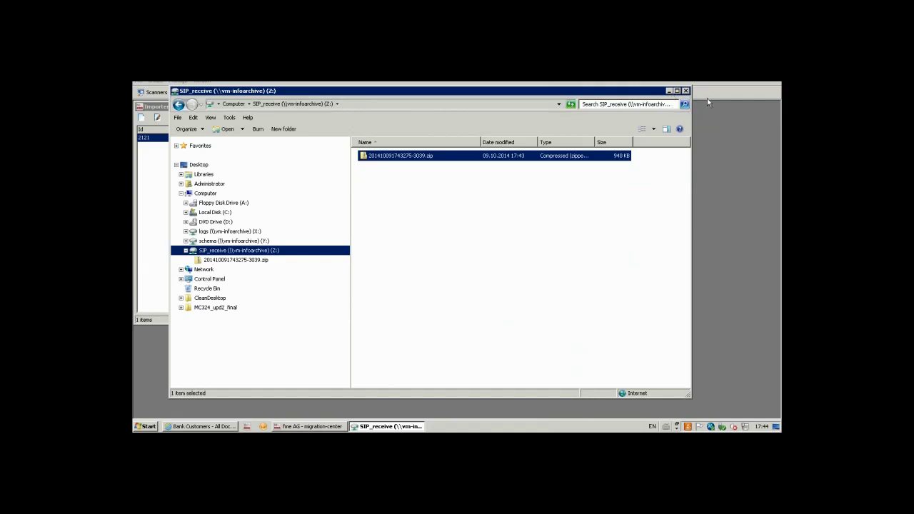
- Confirm the SIP_receive share is now empty, then bring Documentum Administrator forward
{"action": "left_click", "coordinate": [657, 149]}
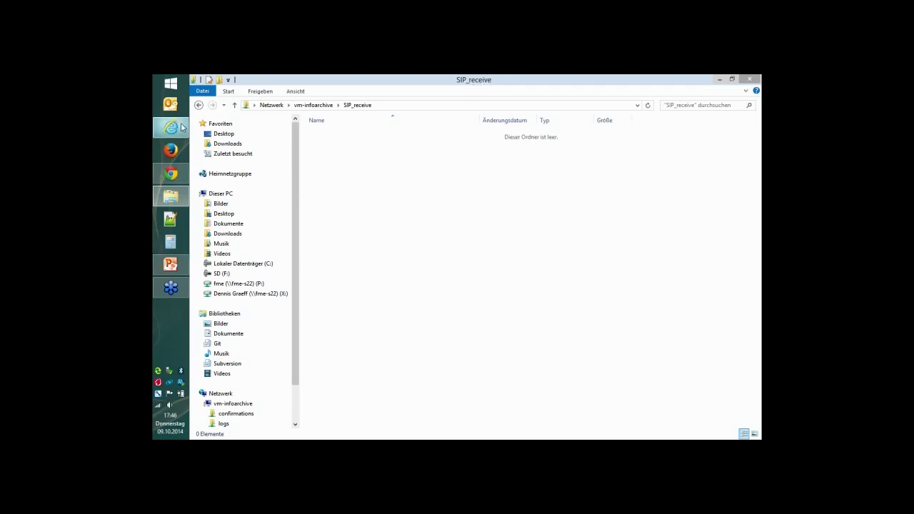
{"action": "left_click", "coordinate": [181, 127]}
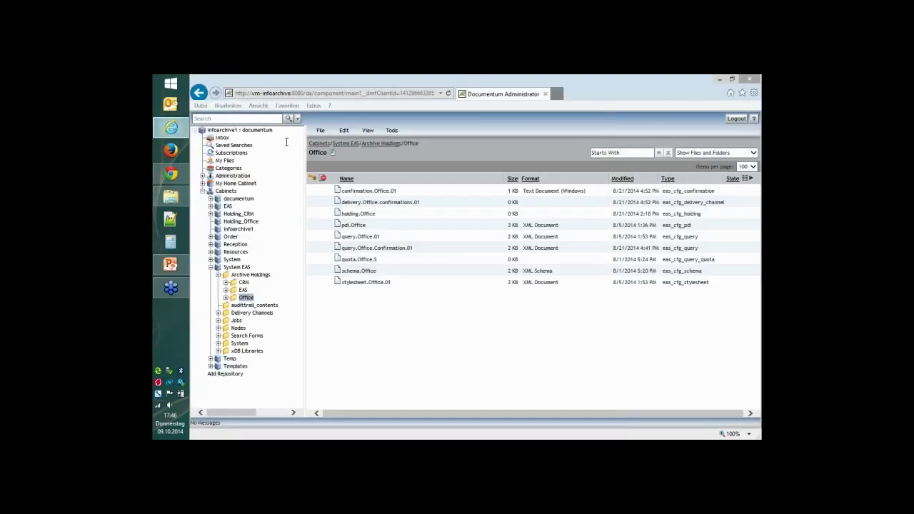
- Open Holding_Office > 2014 > 2014-10 > 2014-10-09 and select the Office-SharePoint SIP
{"action": "left_click", "coordinate": [239, 222]}
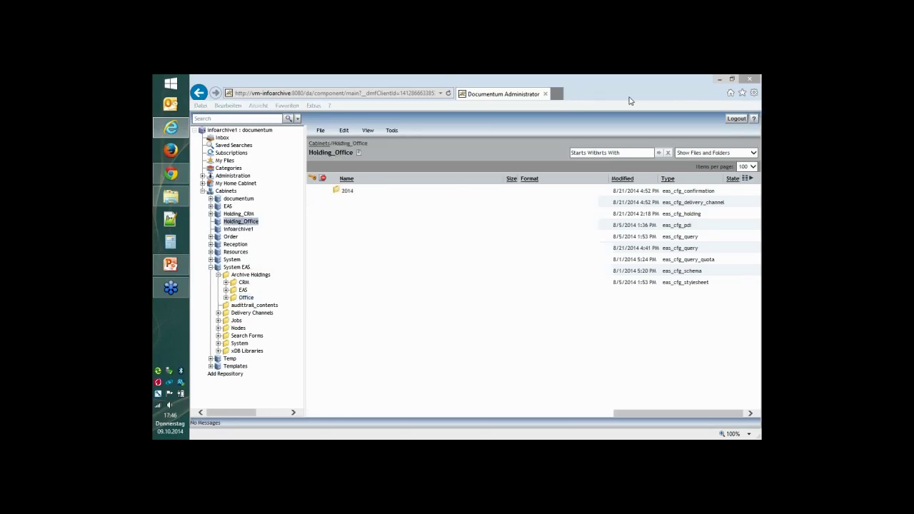
{"action": "left_click", "coordinate": [351, 192]}
{"action": "left_click", "coordinate": [353, 192]}
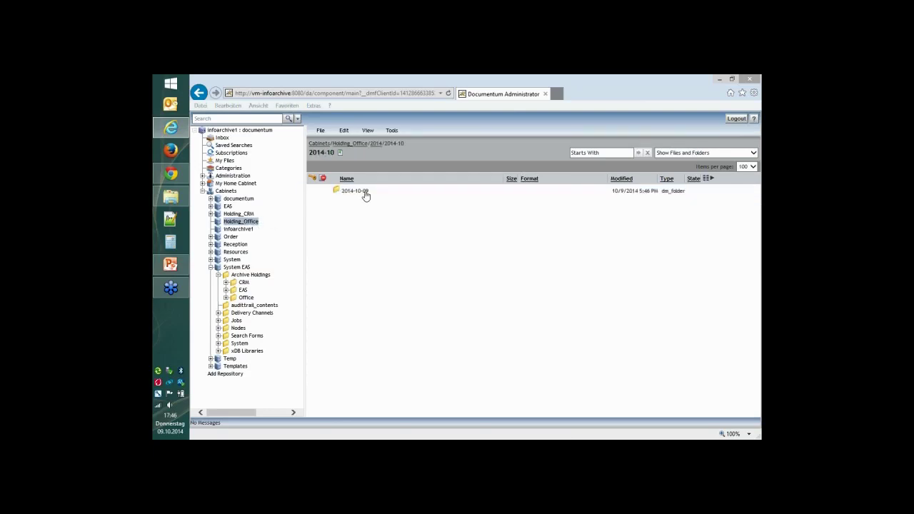
{"action": "left_click", "coordinate": [364, 194]}
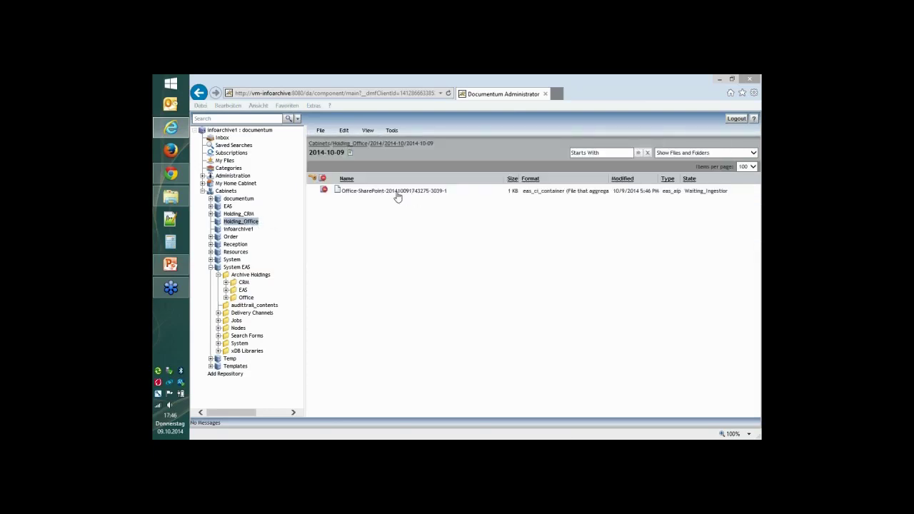
{"action": "left_click", "coordinate": [403, 195]}
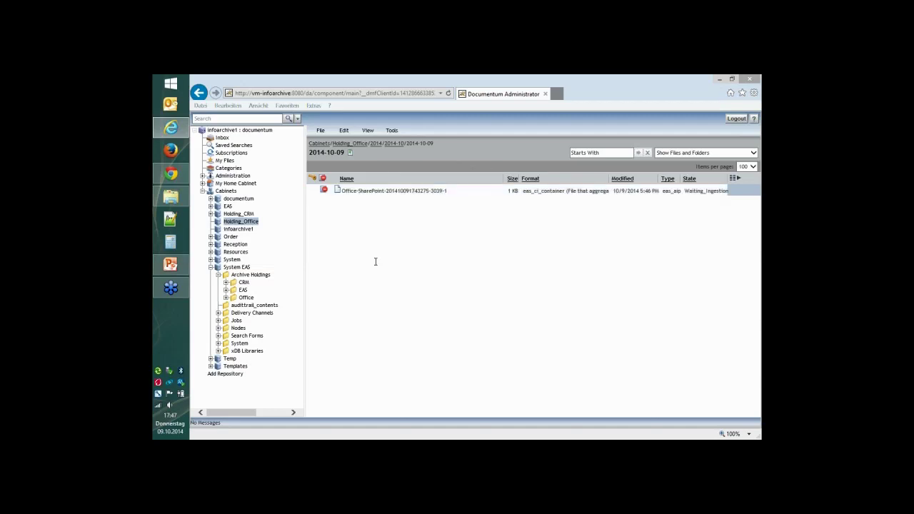
- Reopen the 2014-10-09 folder by expanding Cabinets > Holding_Office > 2014 > 2014-10 in the tree
{"action": "left_click", "coordinate": [238, 222]}
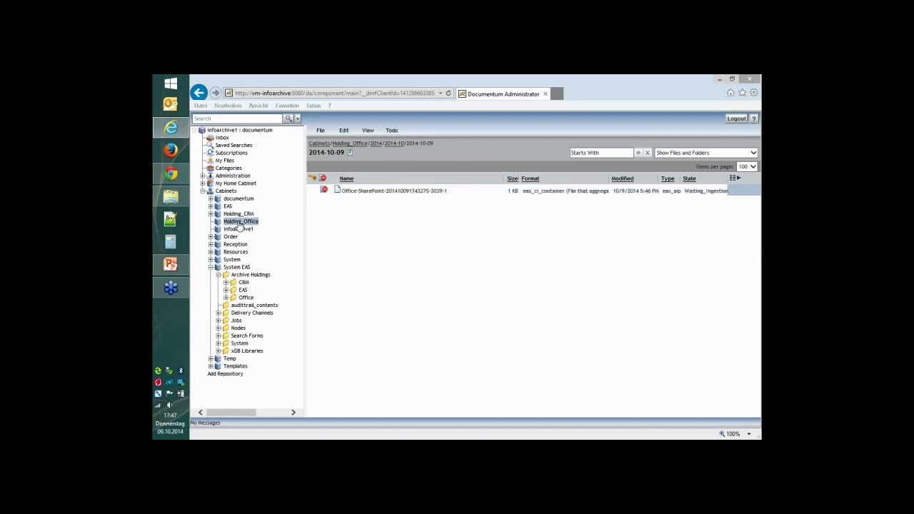
{"action": "left_click", "coordinate": [203, 191]}
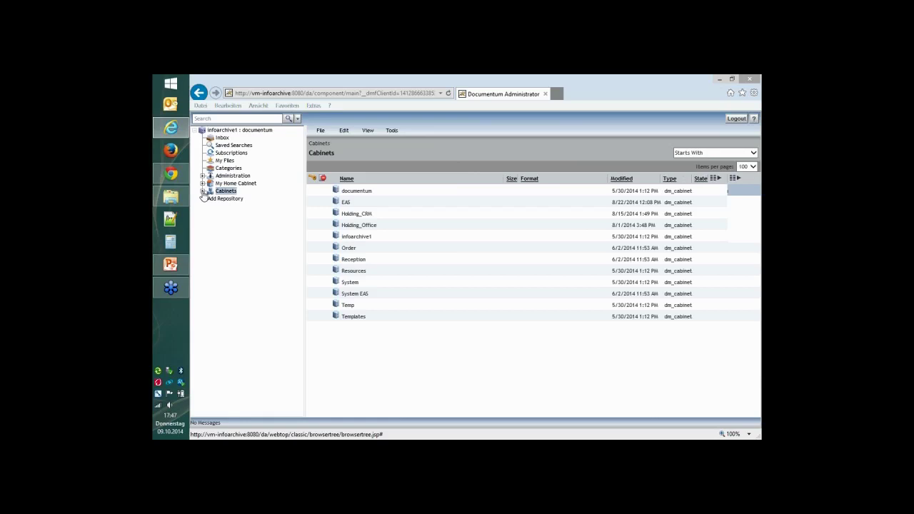
{"action": "left_click", "coordinate": [203, 191]}
{"action": "left_click", "coordinate": [211, 221]}
{"action": "left_click", "coordinate": [219, 229]}
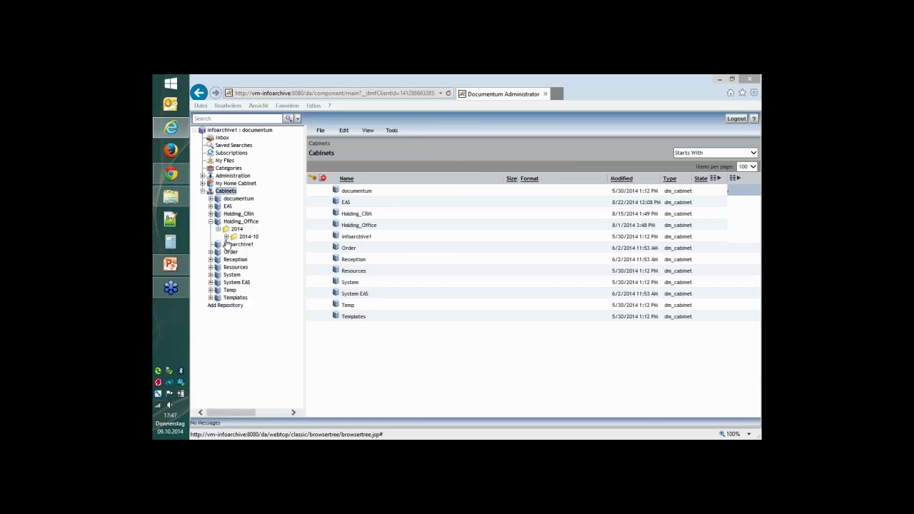
{"action": "left_click", "coordinate": [225, 236]}
{"action": "left_click", "coordinate": [259, 244]}
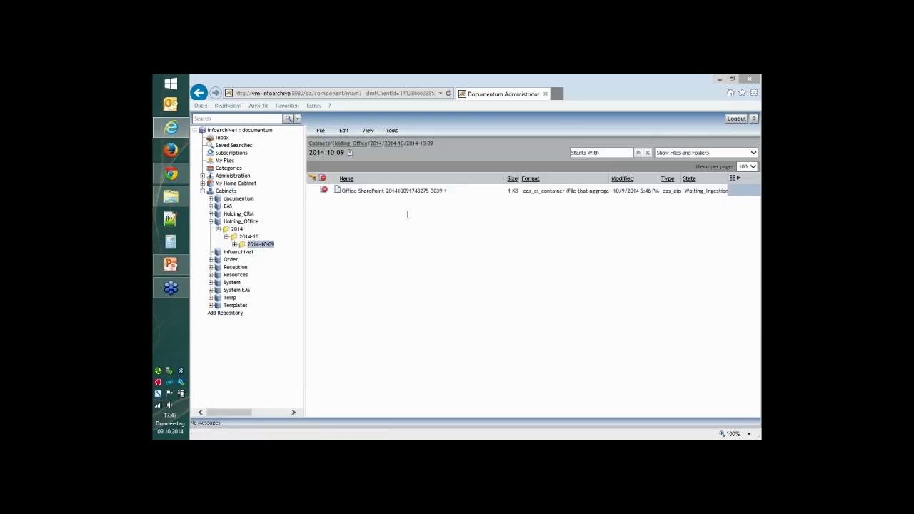
- Refresh the folder repeatedly until the SIP moves from Initialization through commit to Completed
{"action": "left_click", "coordinate": [263, 245]}
{"action": "left_click", "coordinate": [263, 246]}
{"action": "left_click", "coordinate": [264, 245]}
{"action": "left_click", "coordinate": [263, 246]}
{"action": "left_click", "coordinate": [263, 246]}
{"action": "left_click", "coordinate": [262, 245]}
{"action": "left_click", "coordinate": [263, 245]}
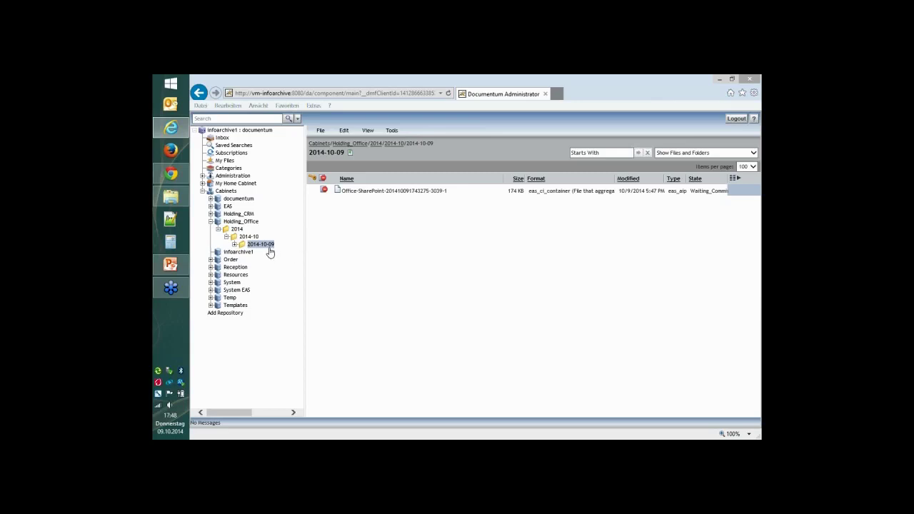
{"action": "left_click", "coordinate": [269, 246]}
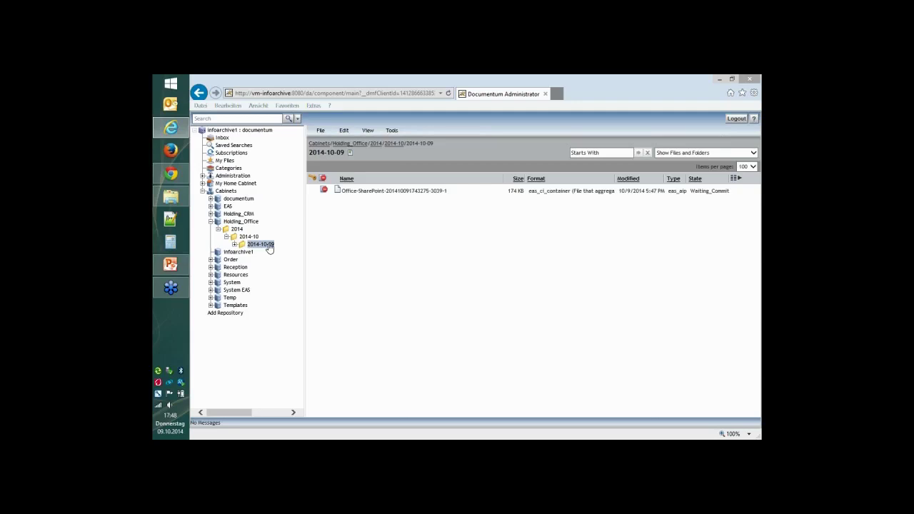
{"action": "left_click", "coordinate": [269, 245]}
{"action": "left_click", "coordinate": [269, 247]}
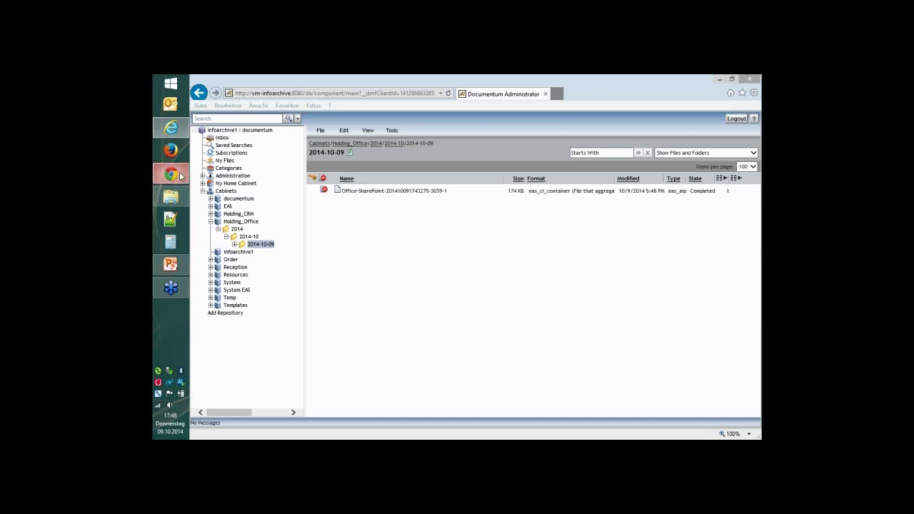
{"action": "left_click", "coordinate": [183, 175]}
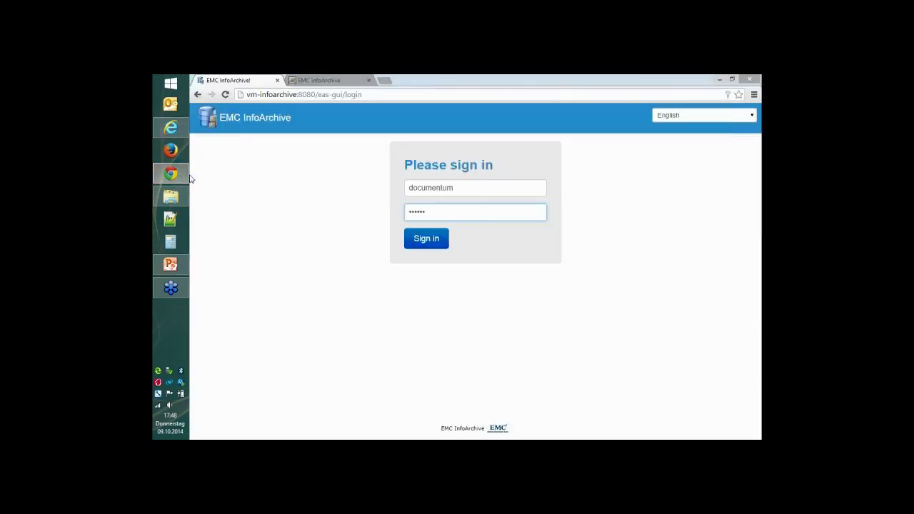
- Sign in and run the Office search for creation dates 10/04/2014–09/10/2014, returning 117 documents
{"action": "left_click", "coordinate": [429, 240]}
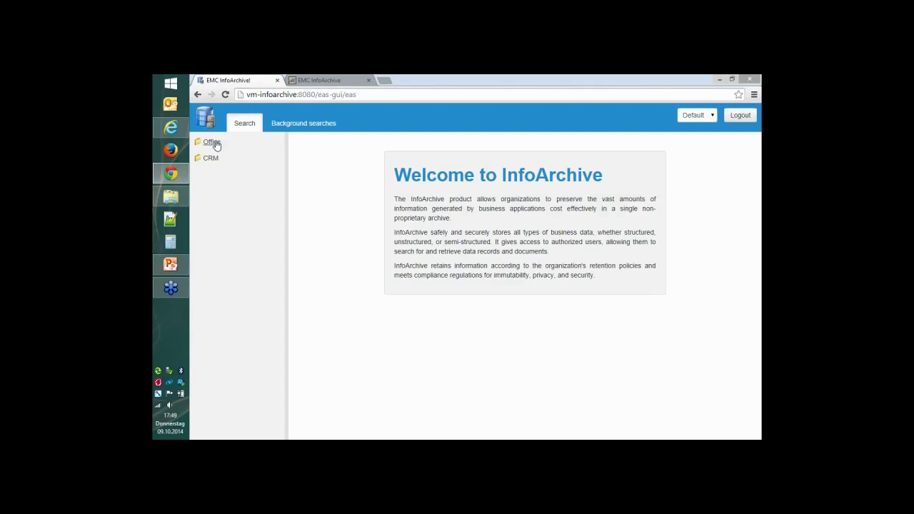
{"action": "left_click", "coordinate": [215, 144]}
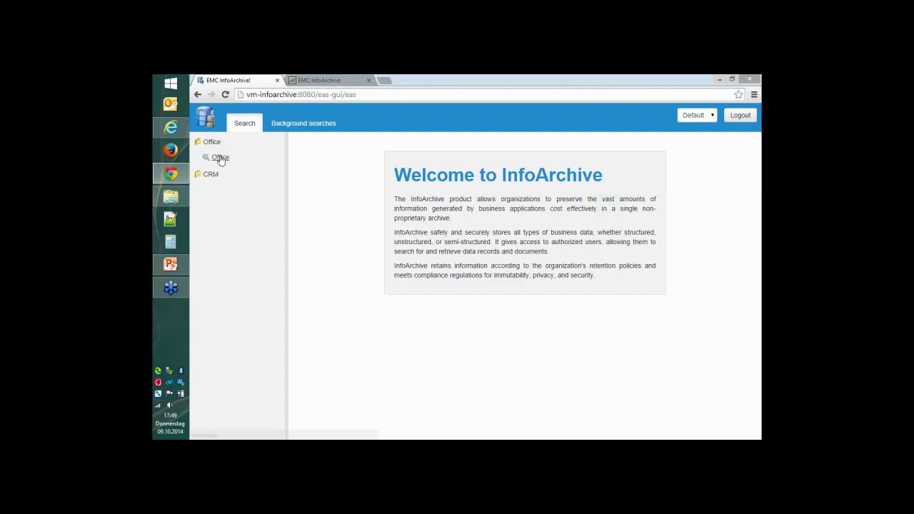
{"action": "left_click", "coordinate": [220, 158]}
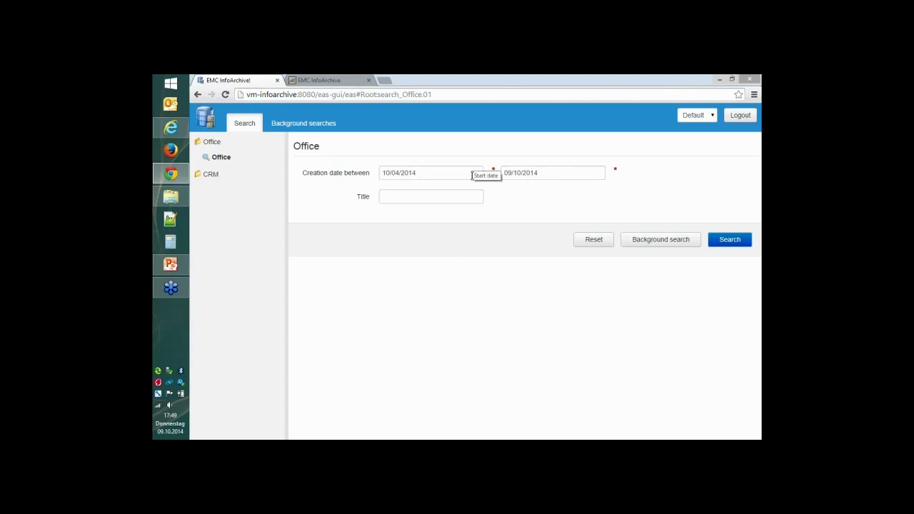
{"action": "left_click", "coordinate": [470, 196]}
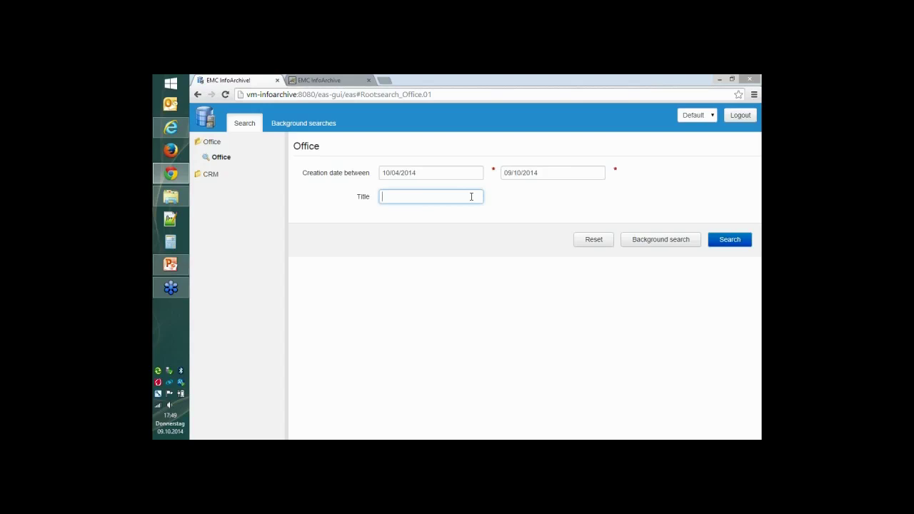
{"action": "left_click", "coordinate": [729, 246]}
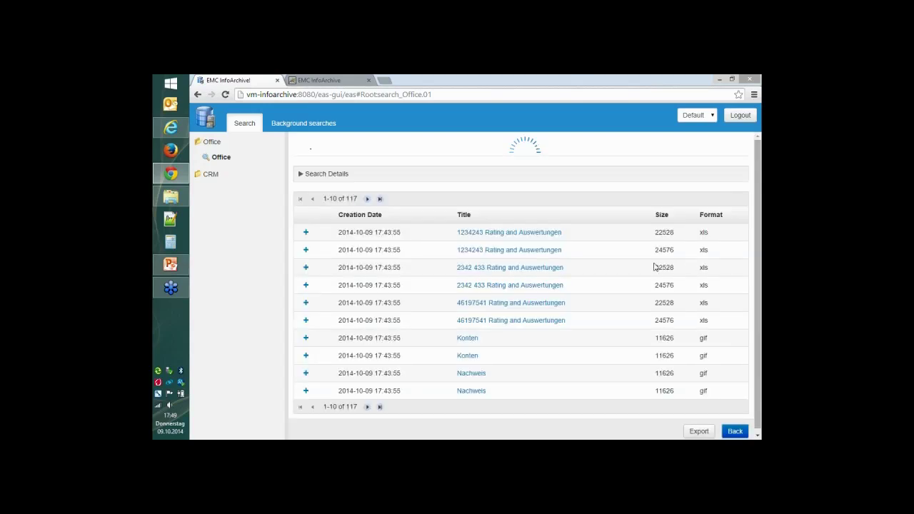
- Inspect the results by expanding and collapsing the fourth result's details and keywords
{"action": "mouse_move", "coordinate": [400, 232]}
{"action": "left_mouse_down"}
{"action": "mouse_move", "coordinate": [339, 232]}
{"action": "mouse_move", "coordinate": [404, 232]}
{"action": "left_mouse_up"}
{"action": "left_click", "coordinate": [410, 242]}
{"action": "scroll", "coordinate": [503, 270], "scroll_direction": "down", "scroll_amount": 1}
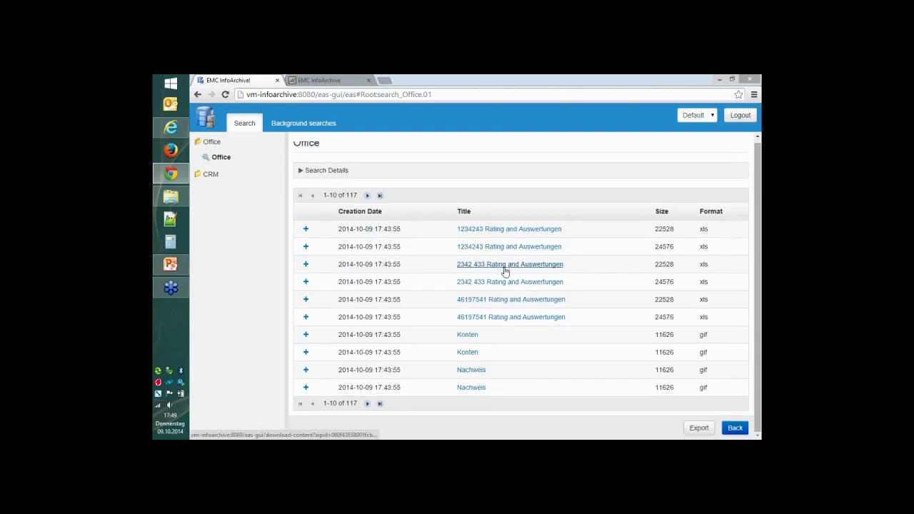
{"action": "left_click", "coordinate": [305, 283]}
{"action": "scroll", "coordinate": [340, 294], "scroll_direction": "down", "scroll_amount": 2}
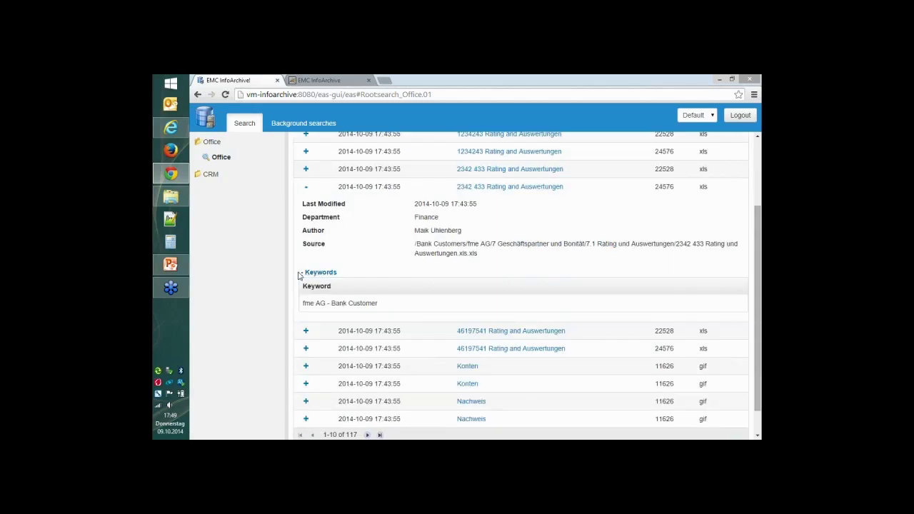
{"action": "scroll", "coordinate": [319, 231], "scroll_direction": "up", "scroll_amount": 3}
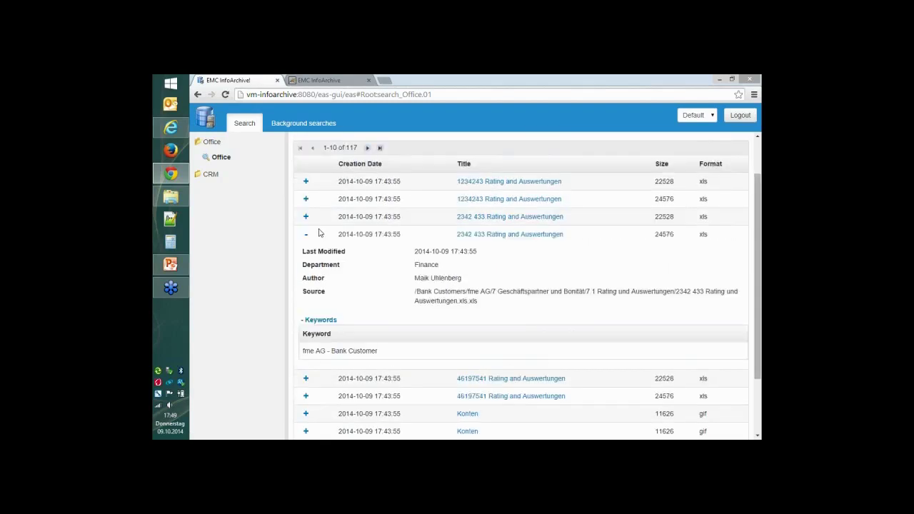
{"action": "left_click", "coordinate": [306, 283]}
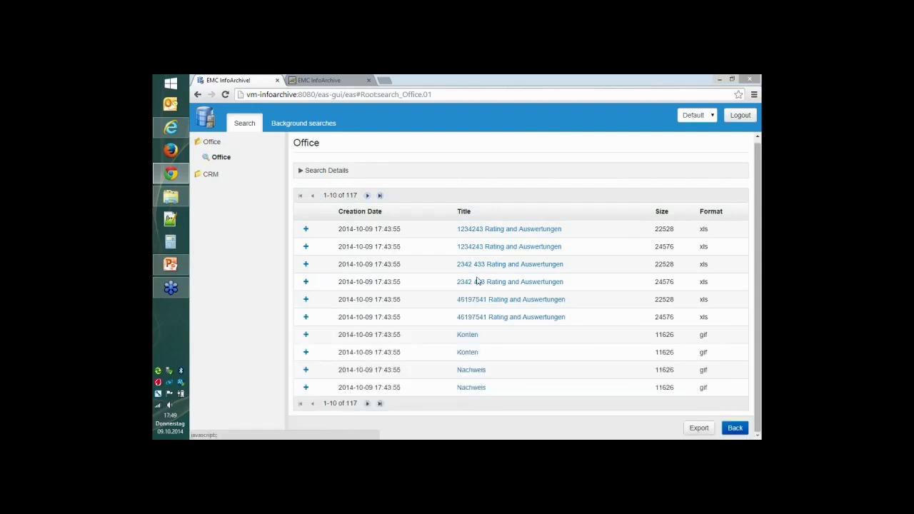
- Open the 2342 433 Rating und Auswertungen spreadsheet and Konten image, then page forward through results
{"action": "left_click", "coordinate": [493, 283]}
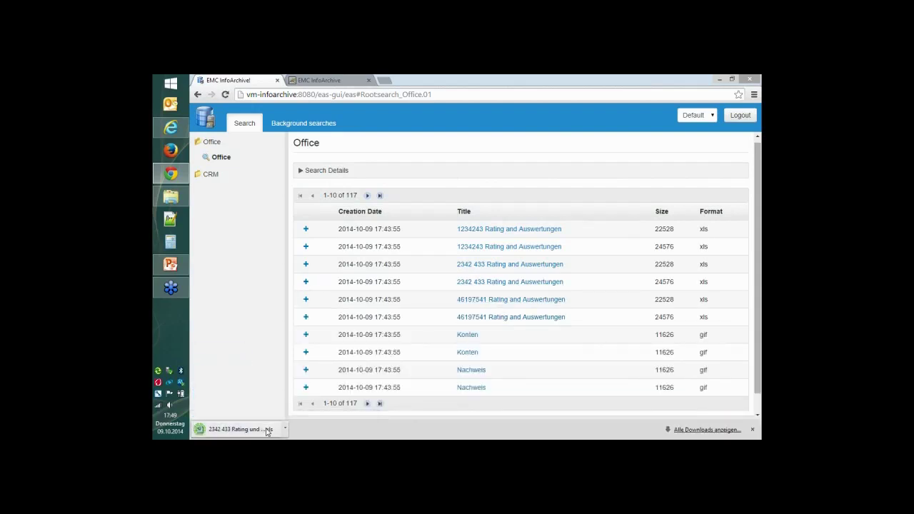
{"action": "left_click", "coordinate": [265, 429]}
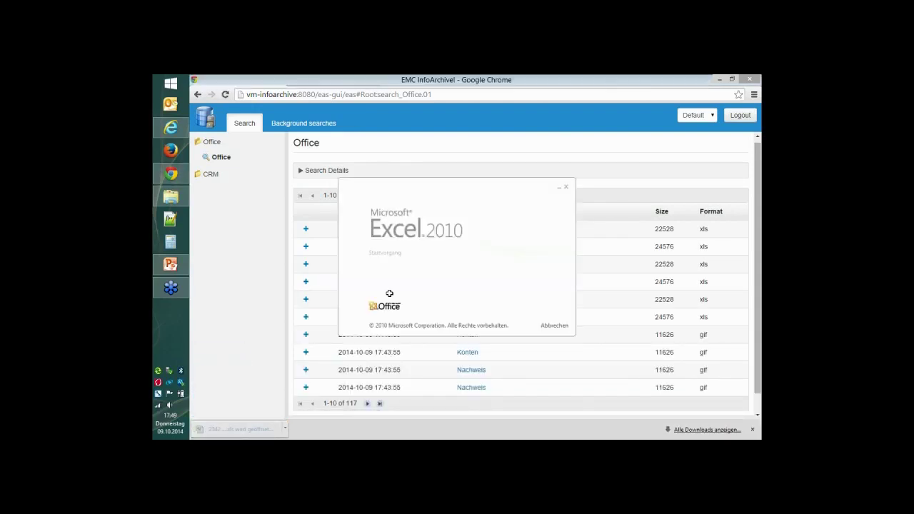
{"action": "left_click", "coordinate": [747, 80]}
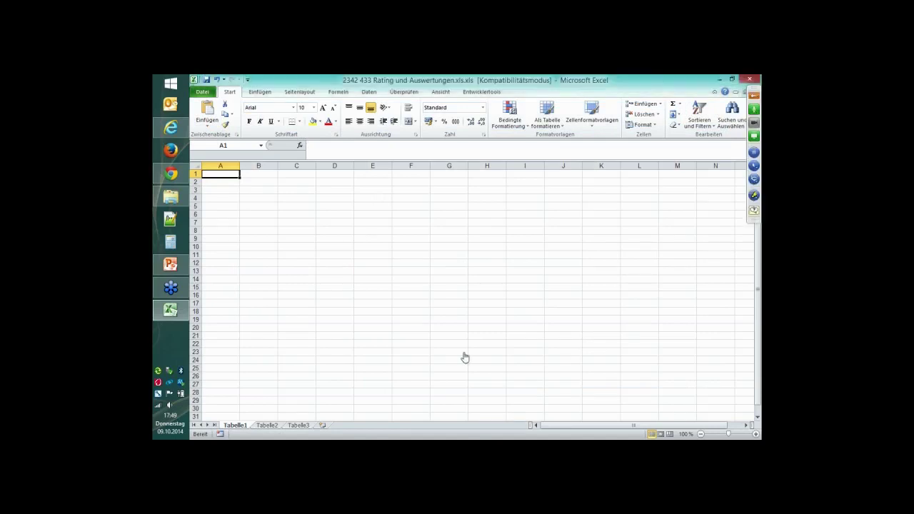
{"action": "left_click", "coordinate": [466, 352]}
{"action": "left_click", "coordinate": [235, 432]}
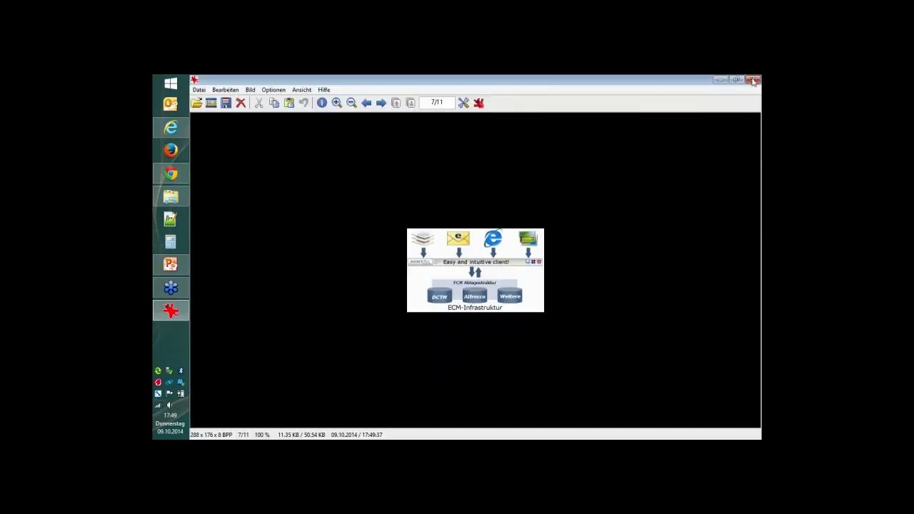
{"action": "left_click", "coordinate": [753, 81]}
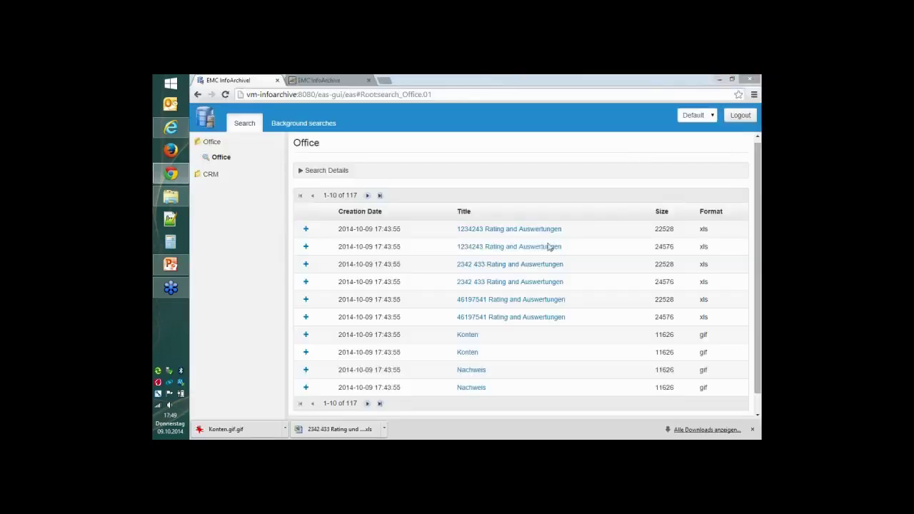
{"action": "left_click", "coordinate": [369, 196]}
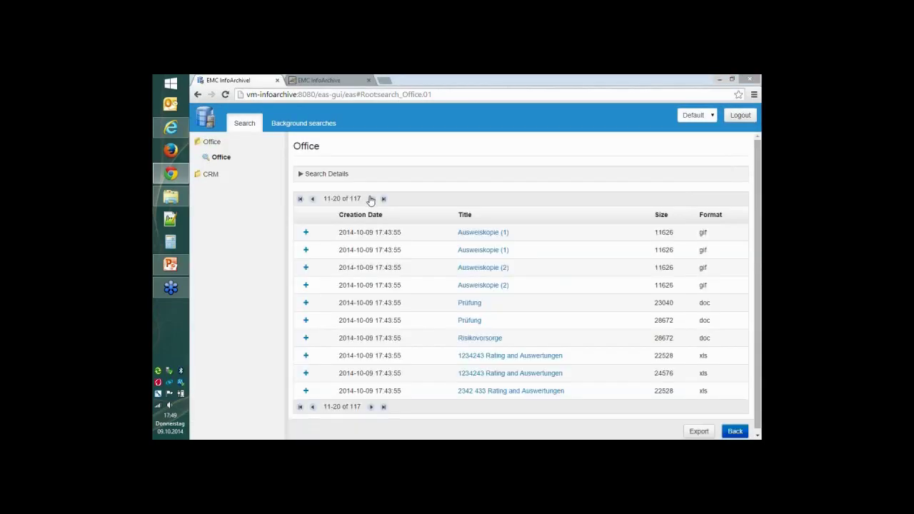
{"action": "left_click", "coordinate": [371, 199]}
- Page further through the Office results, check the empty Background searches list, and return to Documentum Administrator
{"action": "left_click", "coordinate": [371, 200]}
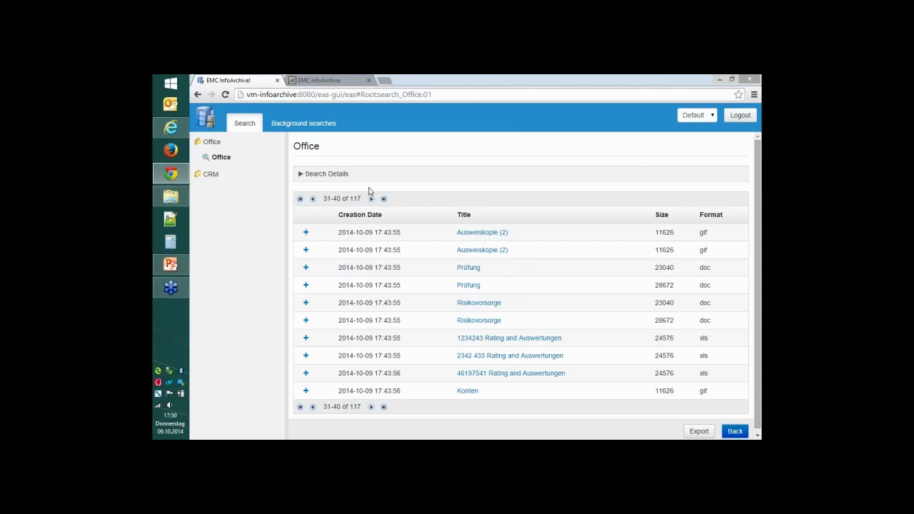
{"action": "left_click", "coordinate": [314, 128]}
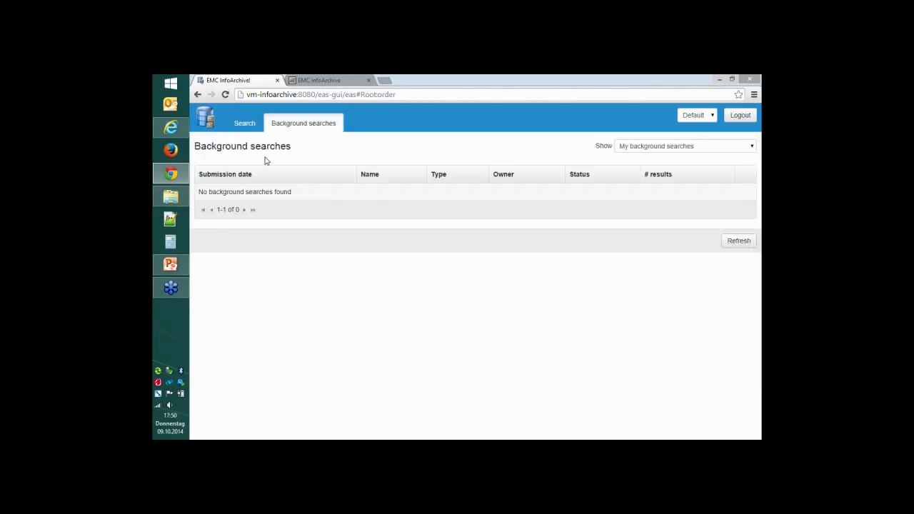
{"action": "left_click", "coordinate": [180, 133]}
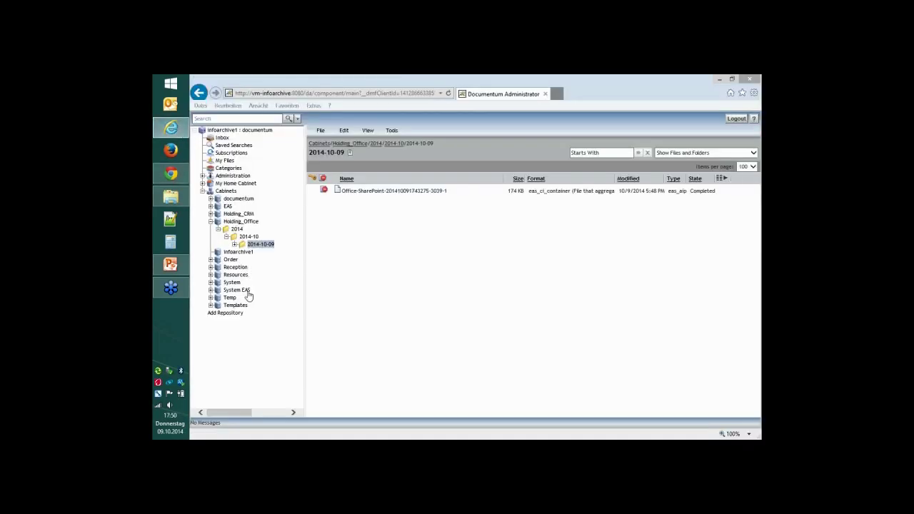
- Review the form.Office.01 XML under System EAS > Search Forms > Office
{"action": "left_click", "coordinate": [211, 290]}
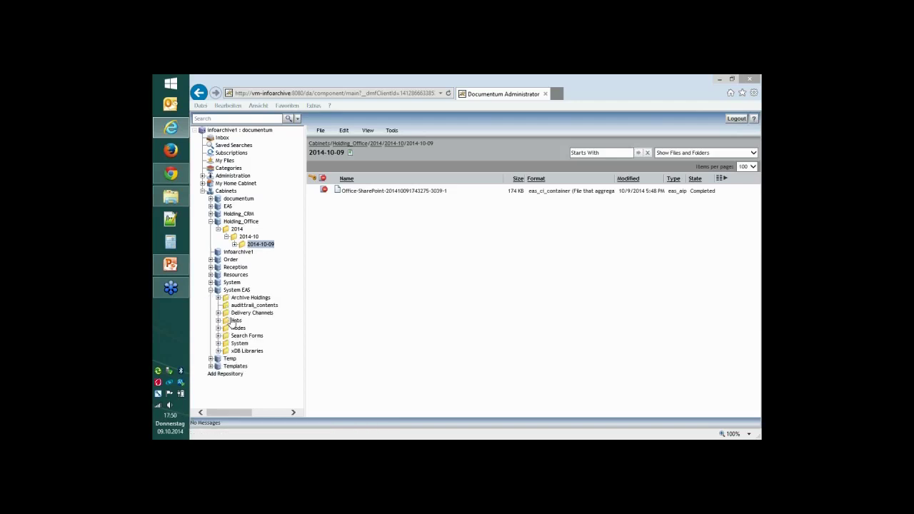
{"action": "left_click", "coordinate": [219, 335]}
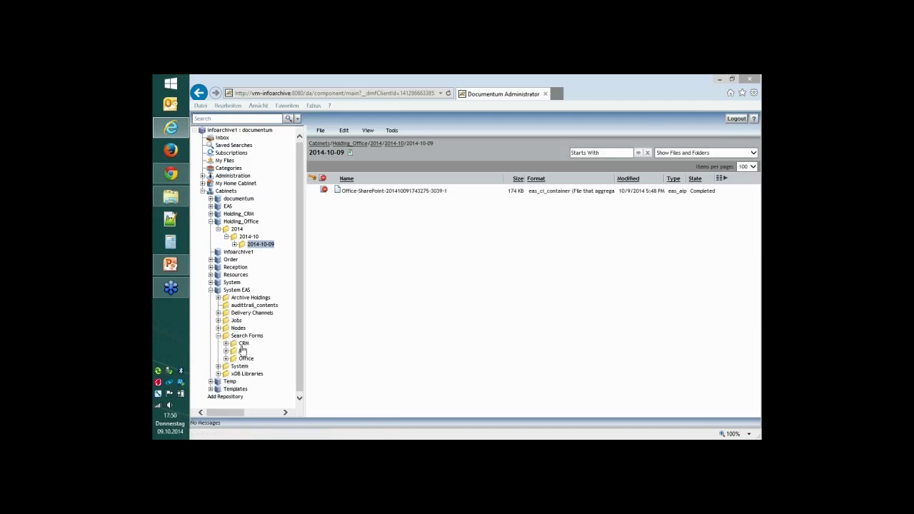
{"action": "left_click", "coordinate": [246, 358]}
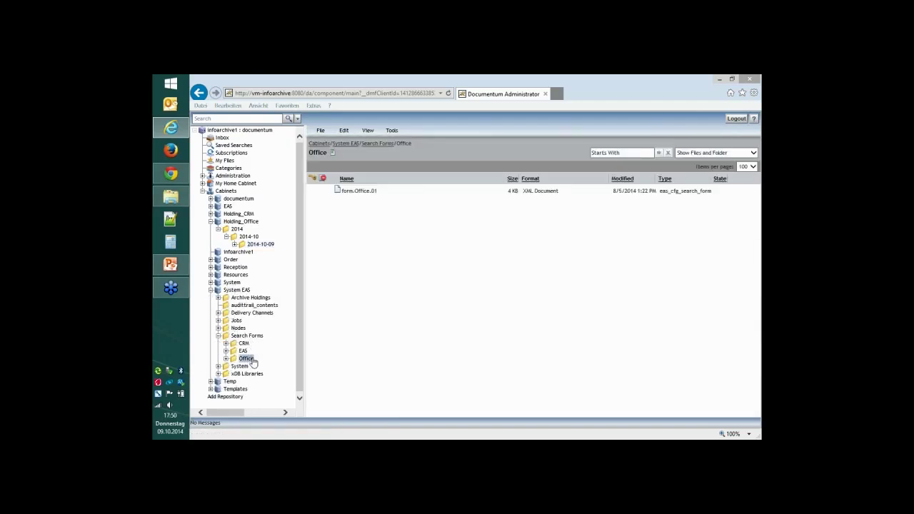
{"action": "left_click", "coordinate": [365, 193]}
{"action": "double_click", "coordinate": [366, 192]}
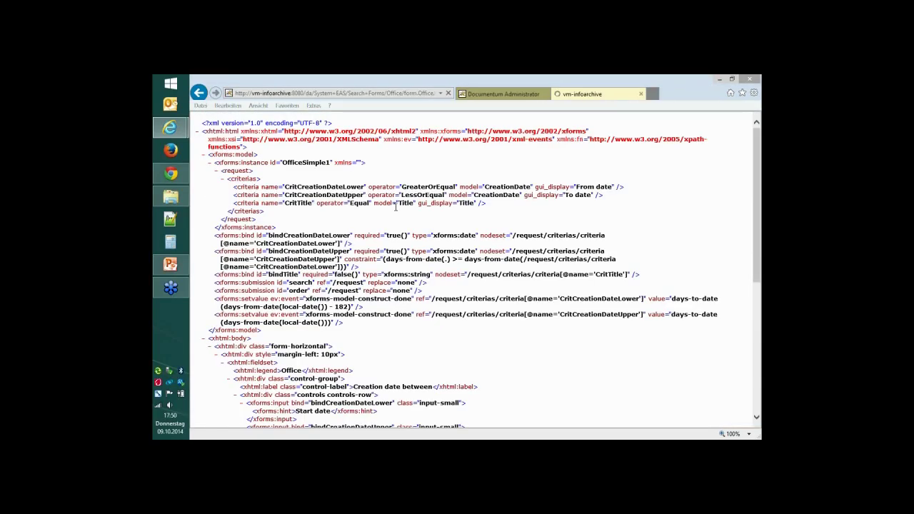
{"action": "scroll", "coordinate": [395, 209], "scroll_direction": "down", "scroll_amount": 5}
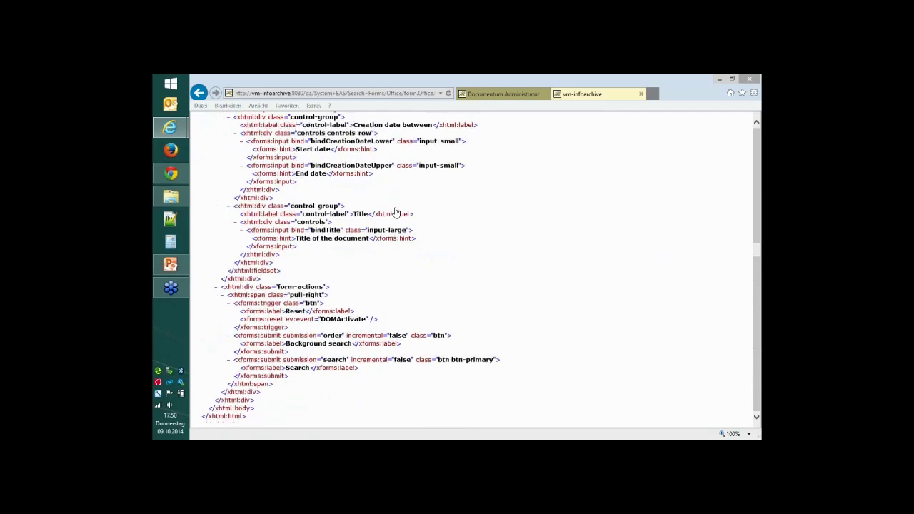
{"action": "scroll", "coordinate": [395, 212], "scroll_direction": "up", "scroll_amount": 5}
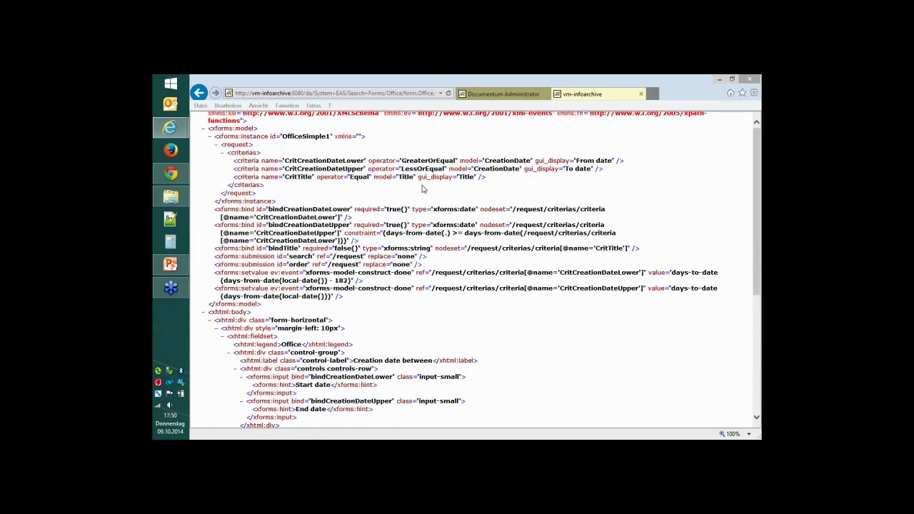
{"action": "left_click", "coordinate": [641, 93]}
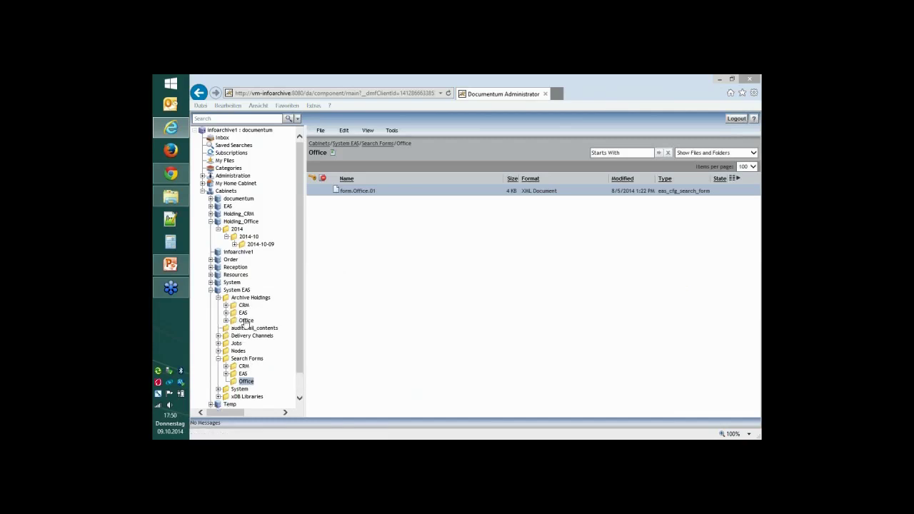
- Review stylesheet.Office.01 in the Office archive holding, then reopen the InfoArchive Office search form
{"action": "left_click", "coordinate": [245, 319]}
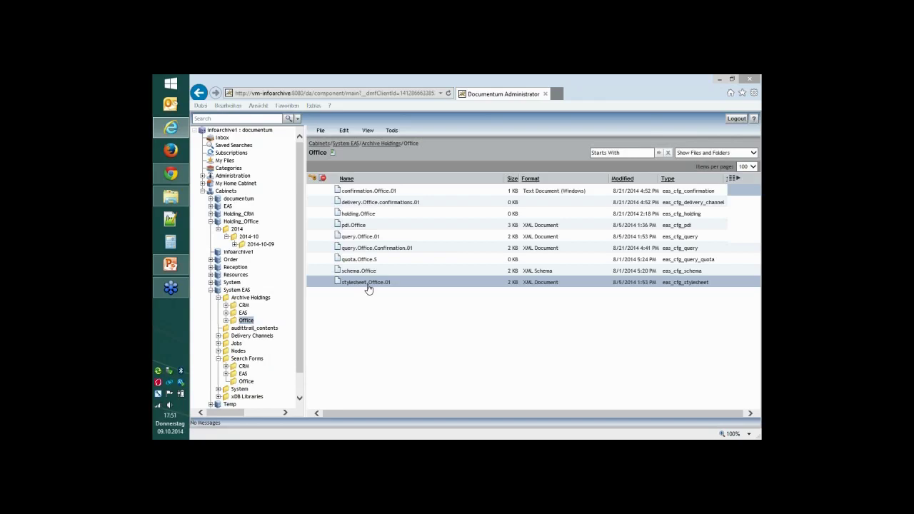
{"action": "left_click", "coordinate": [367, 284]}
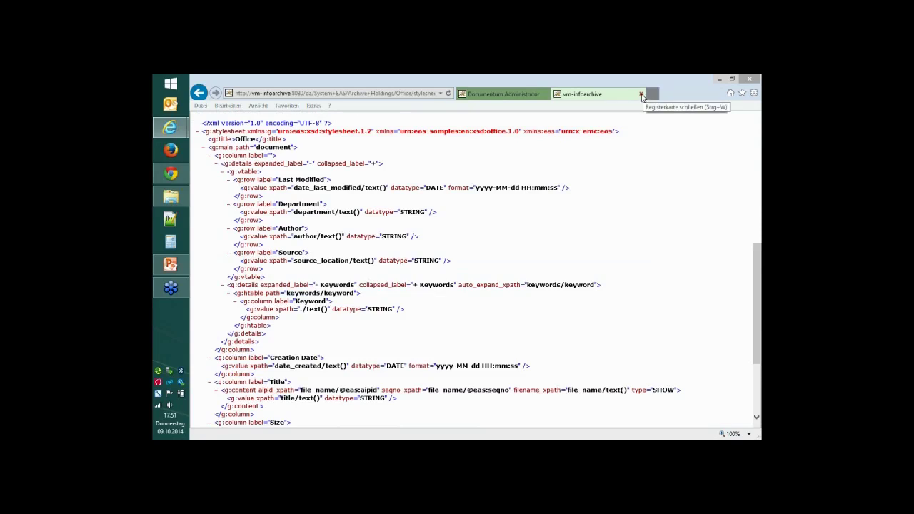
{"action": "left_click", "coordinate": [642, 95]}
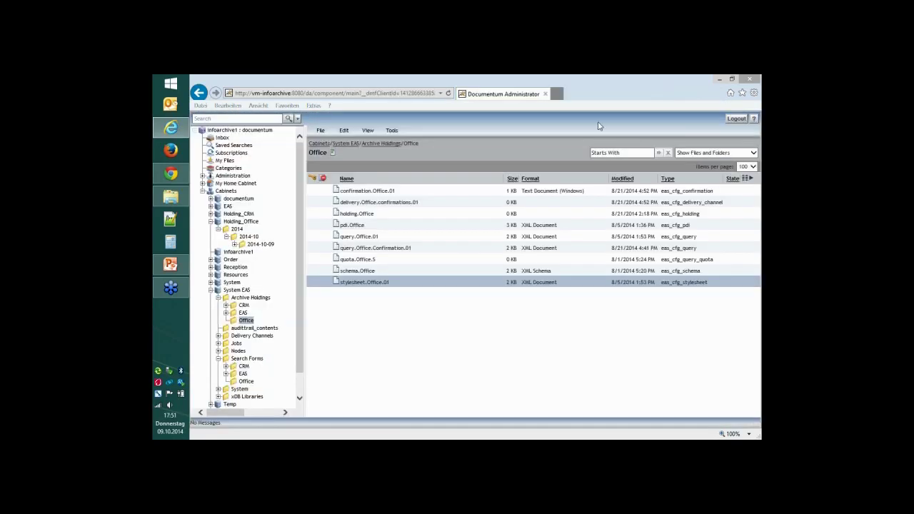
{"action": "left_click", "coordinate": [170, 173]}
{"action": "left_click", "coordinate": [245, 122]}
{"action": "left_click", "coordinate": [218, 157]}
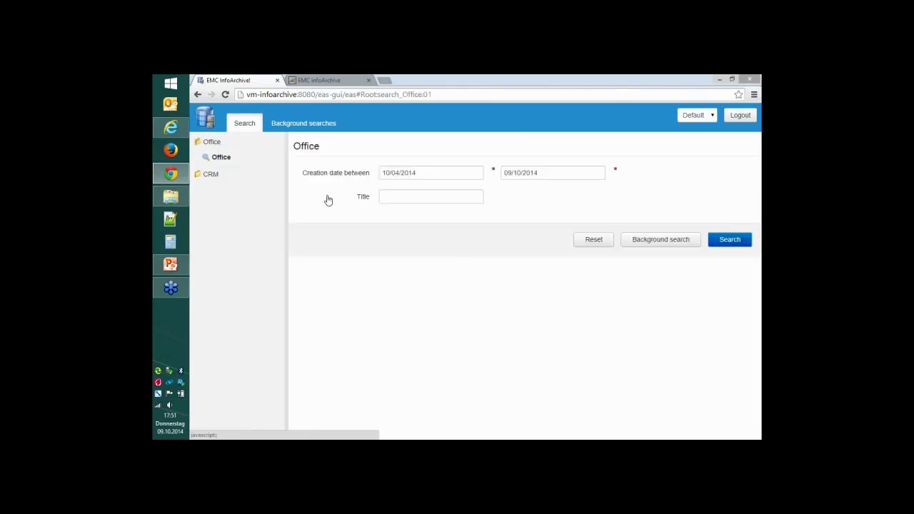